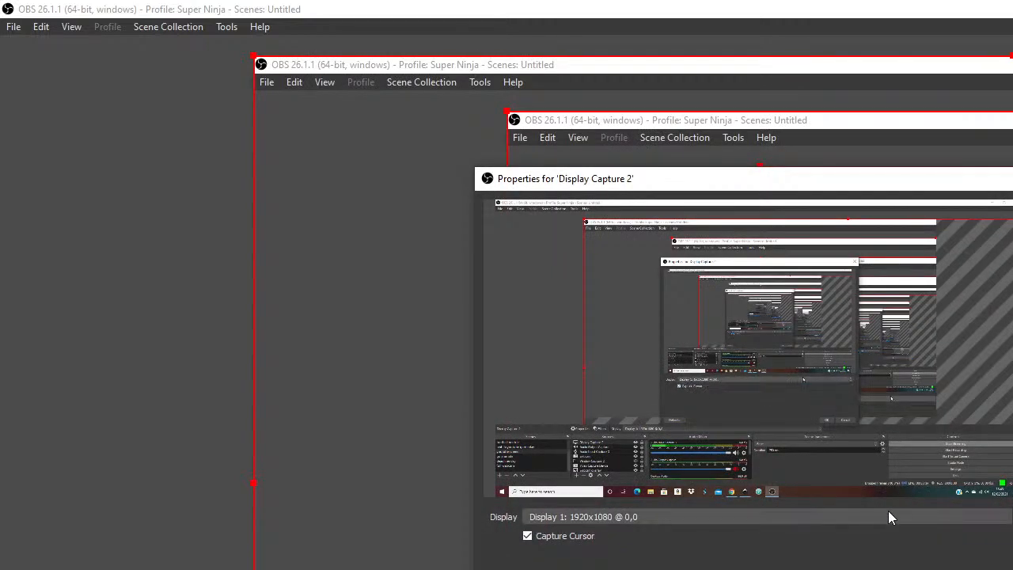
left_click(1012, 569)
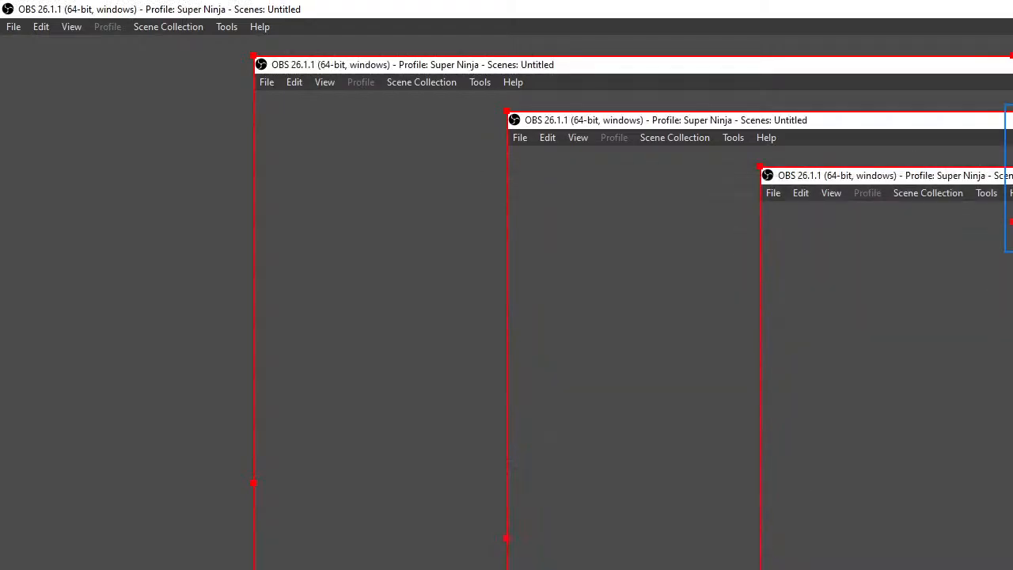
right_click(272, 569)
left_click(348, 483)
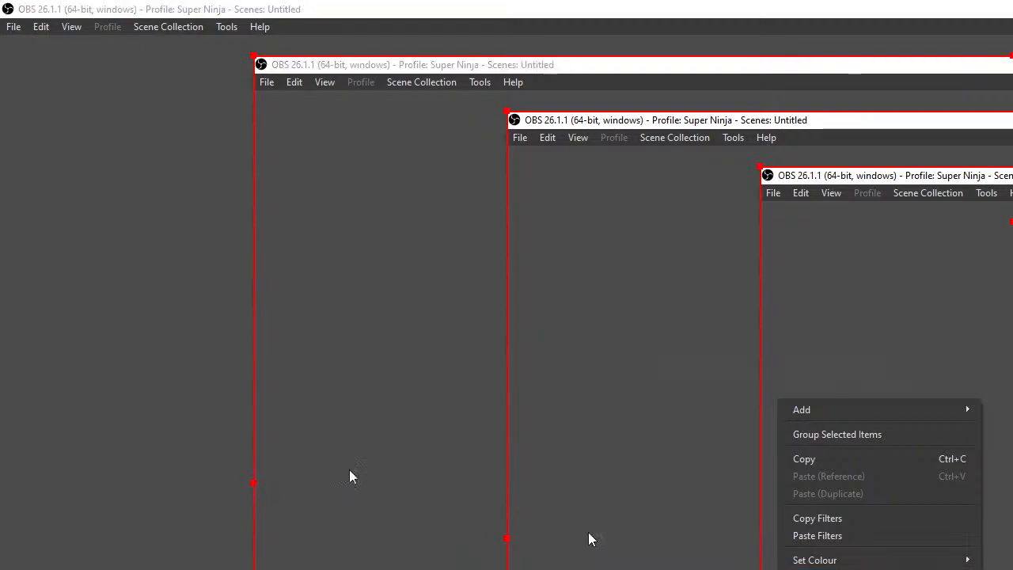
left_click(821, 439)
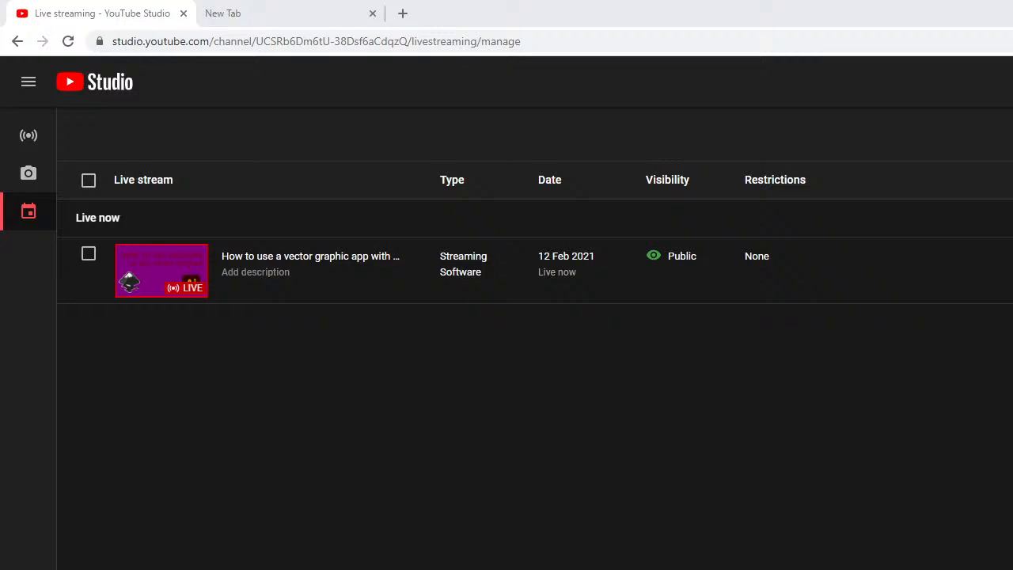
- Try to load the Inkscape website at inkscape.com in the browser's empty tab
left_click(296, 15)
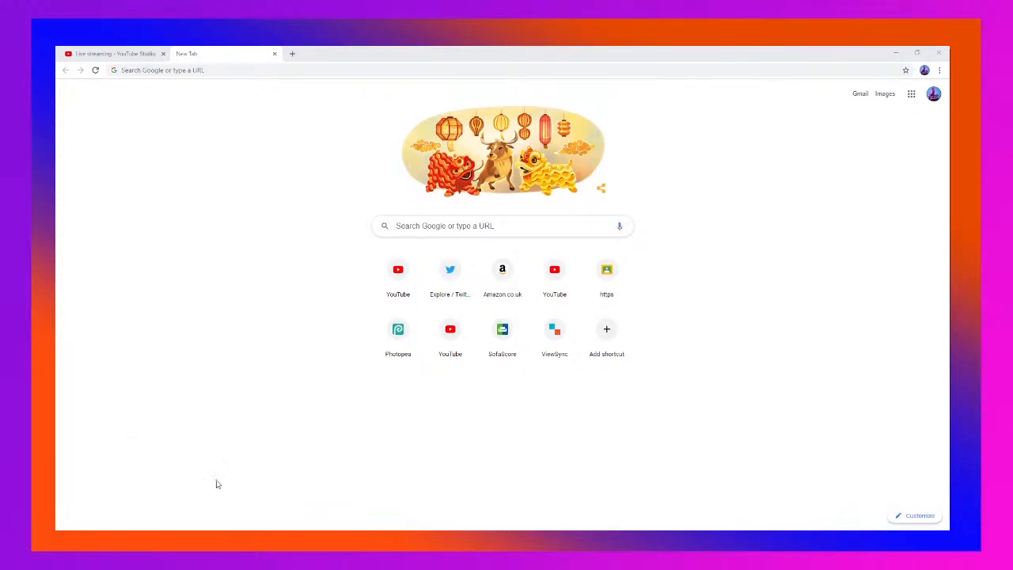
left_click_drag(214, 458, 222, 500)
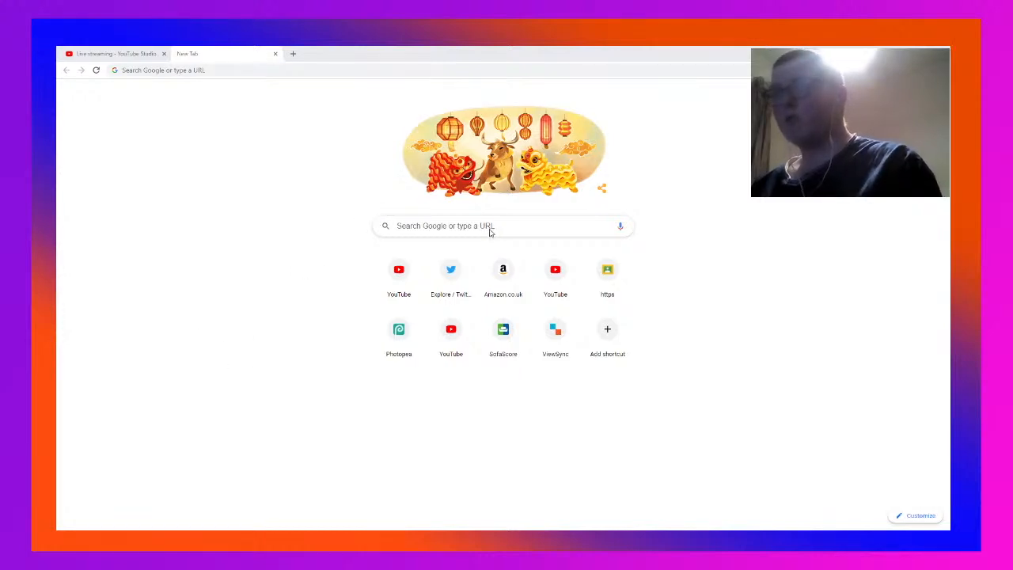
left_click(170, 70)
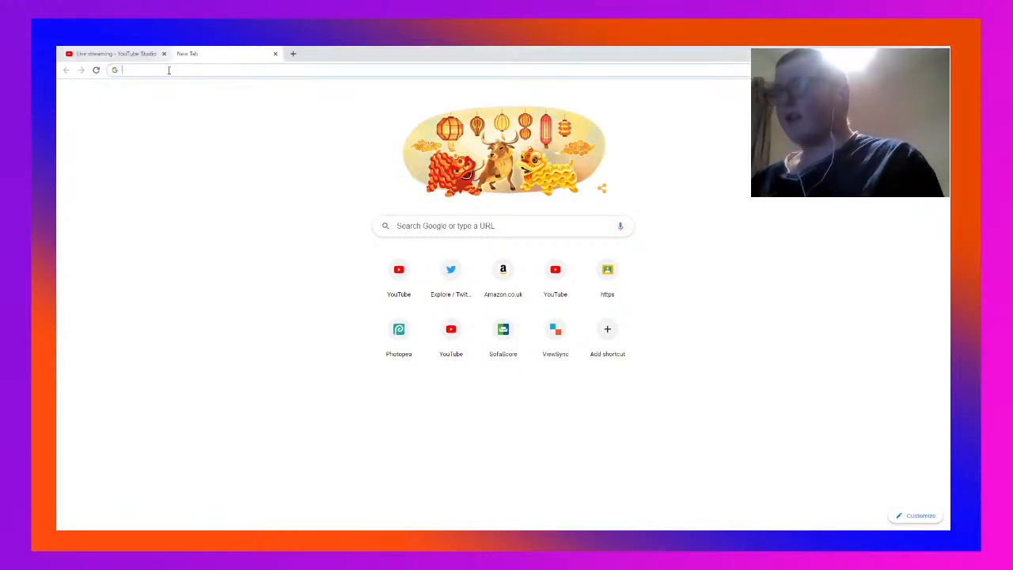
type("inkscape")
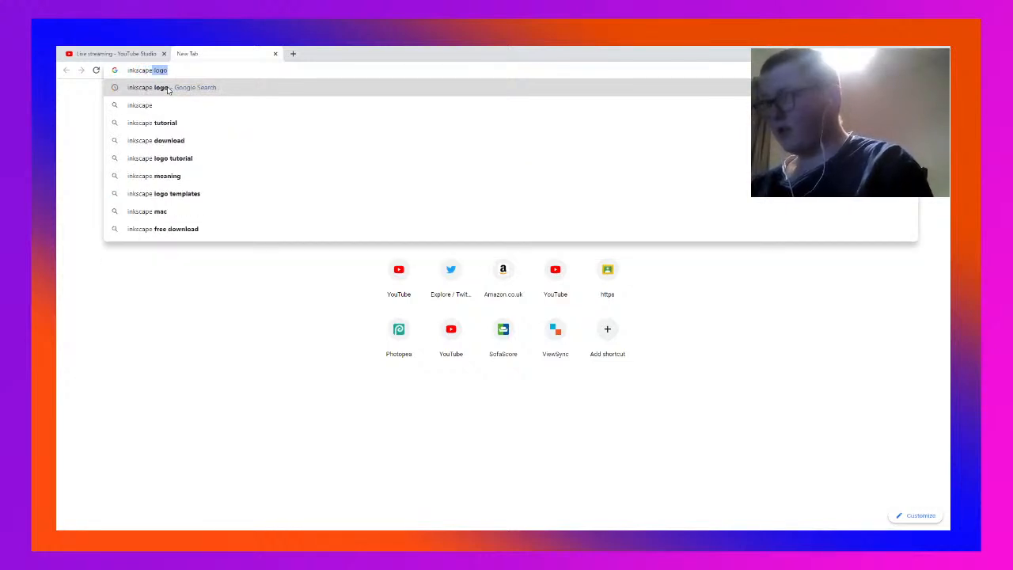
type(".com")
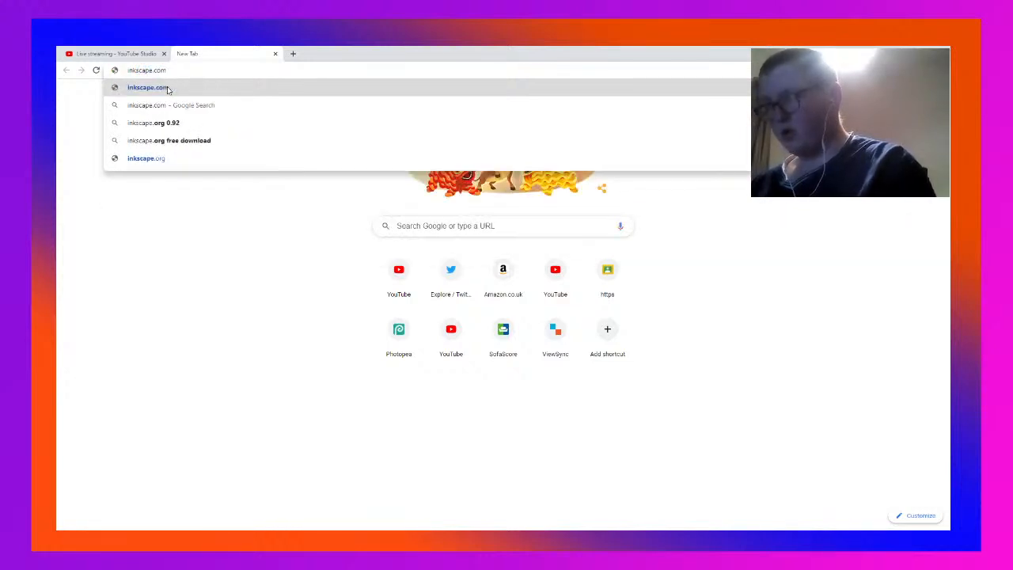
key("Return")
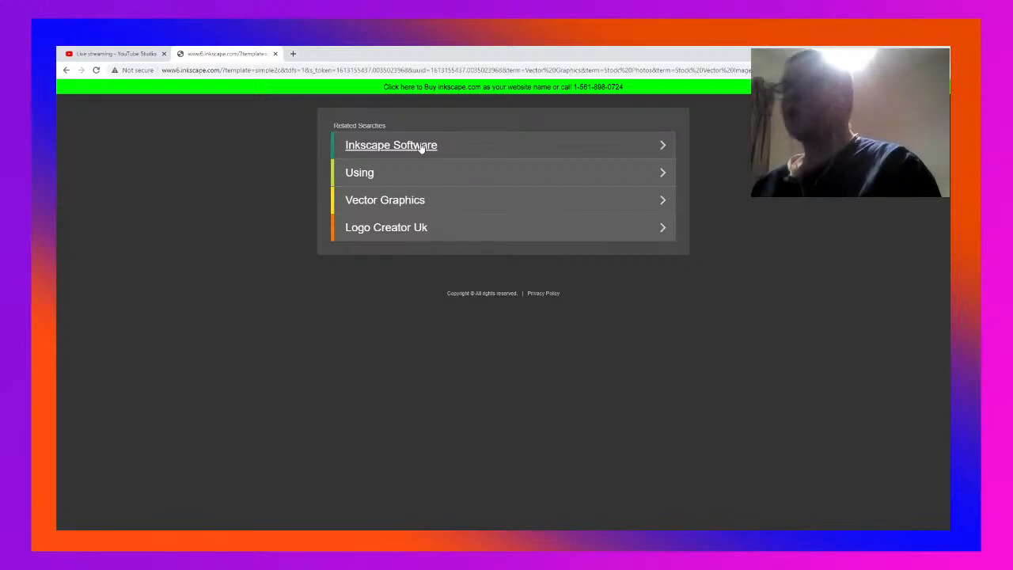
left_click(67, 71)
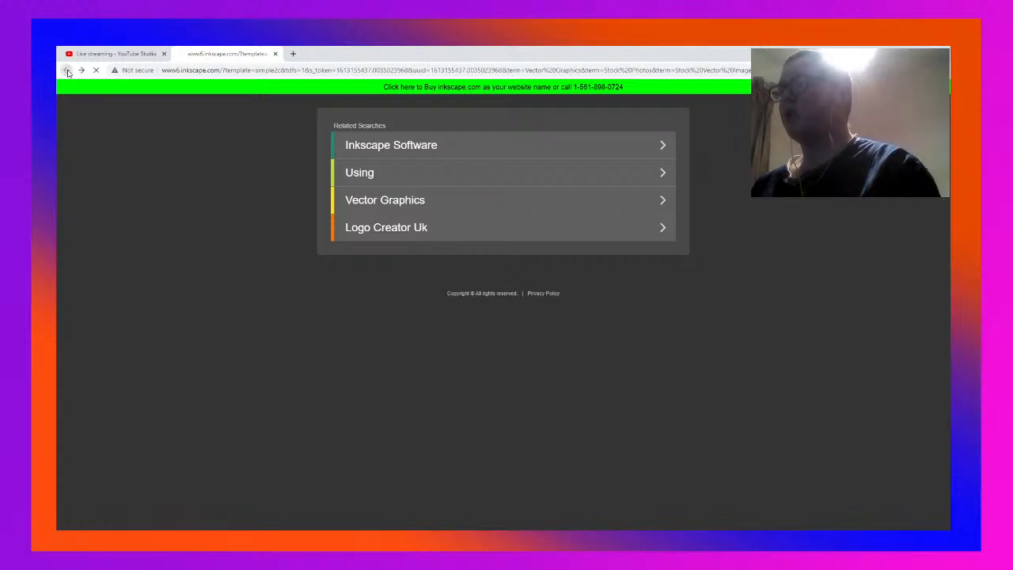
- Search Google for "inkscape" and open the official Inkscape: Draw Freely website from the results
left_click(229, 70)
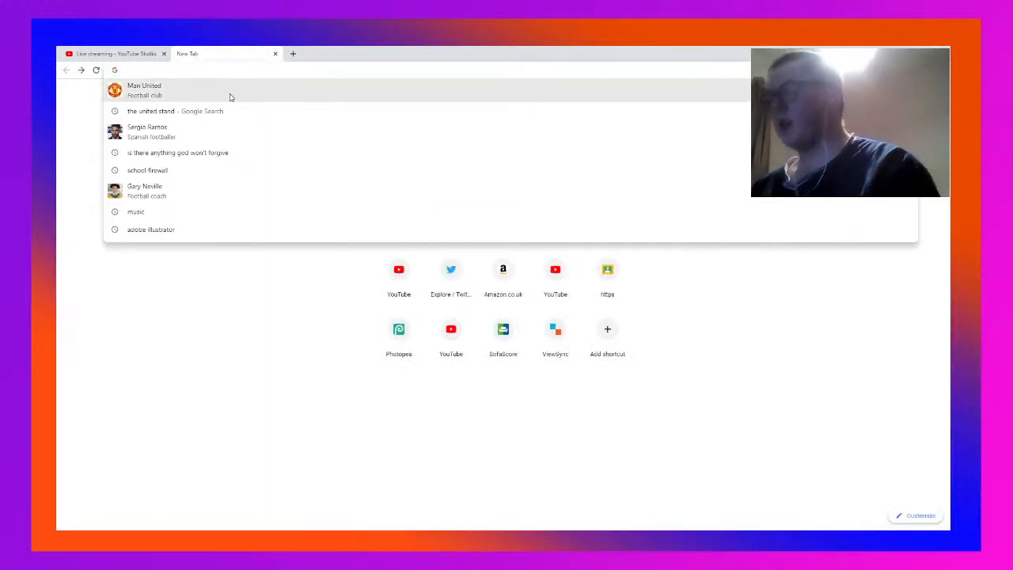
type("inkj")
key("BackSpace")
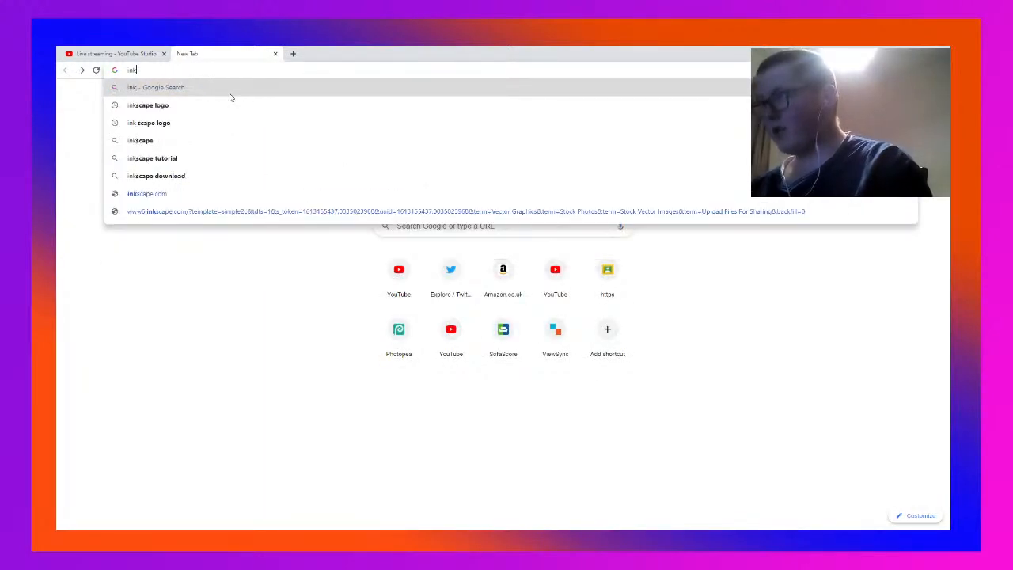
type("scape")
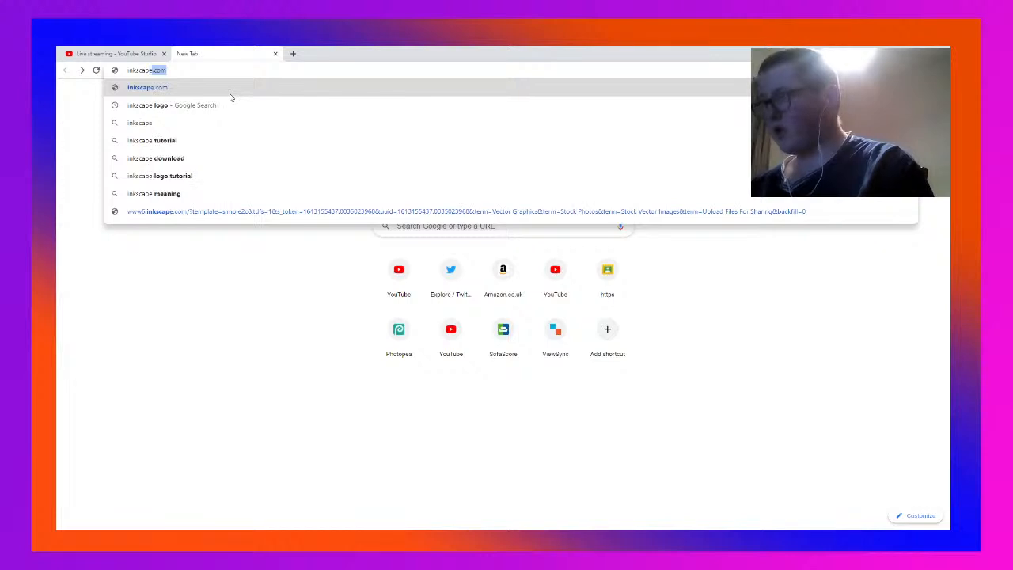
key("Delete")
key("Return")
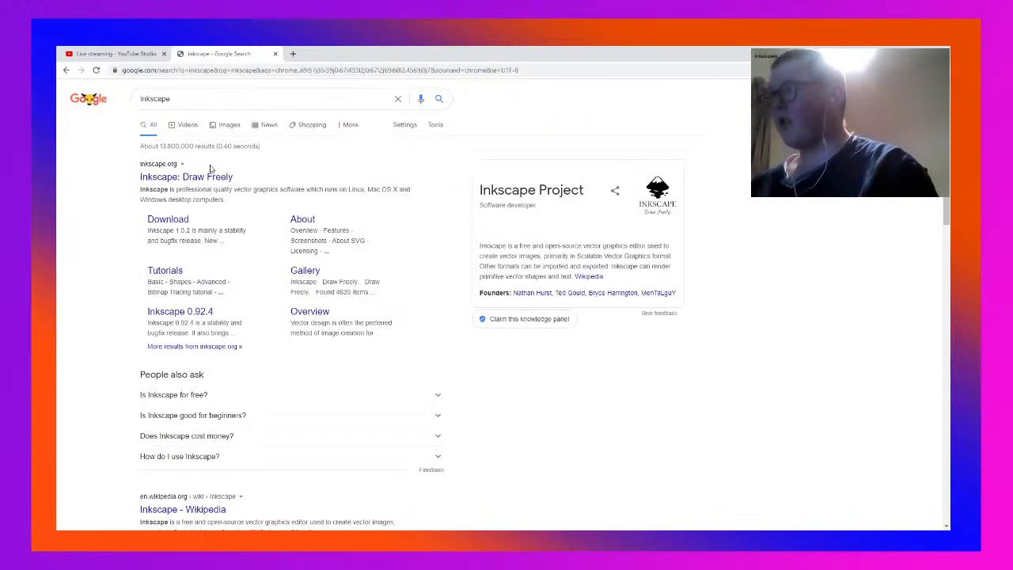
left_click(193, 178)
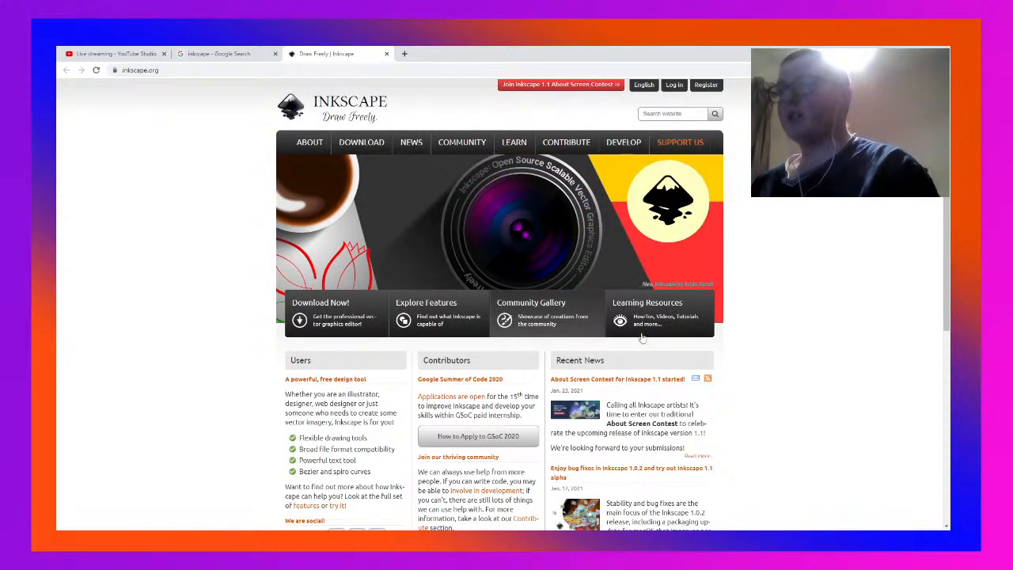
- Look over the Inkscape home page, including its feature overview and recent news, and open the Extensions gallery
scroll(404, 354, "down", 3)
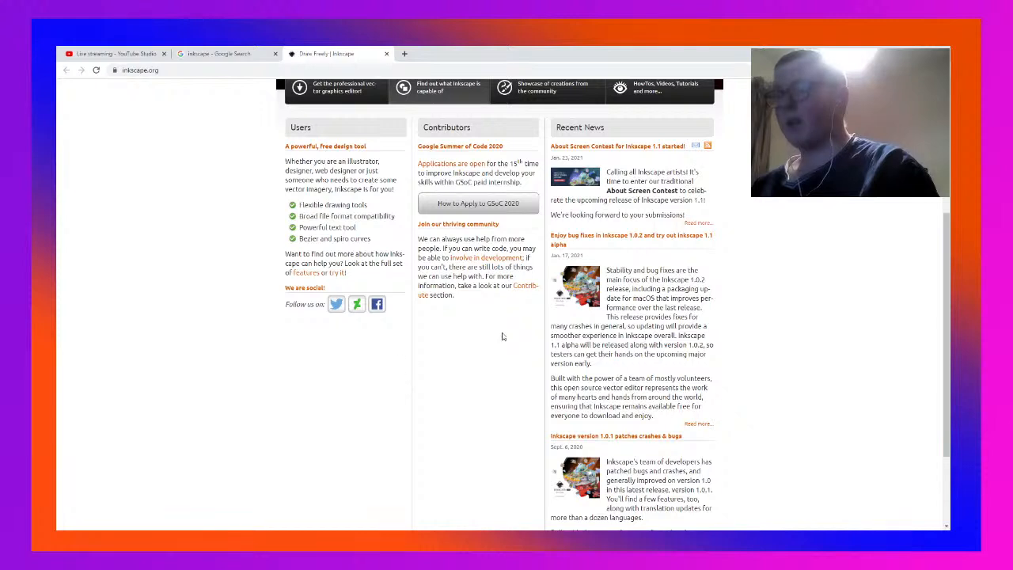
scroll(490, 338, "up", 1)
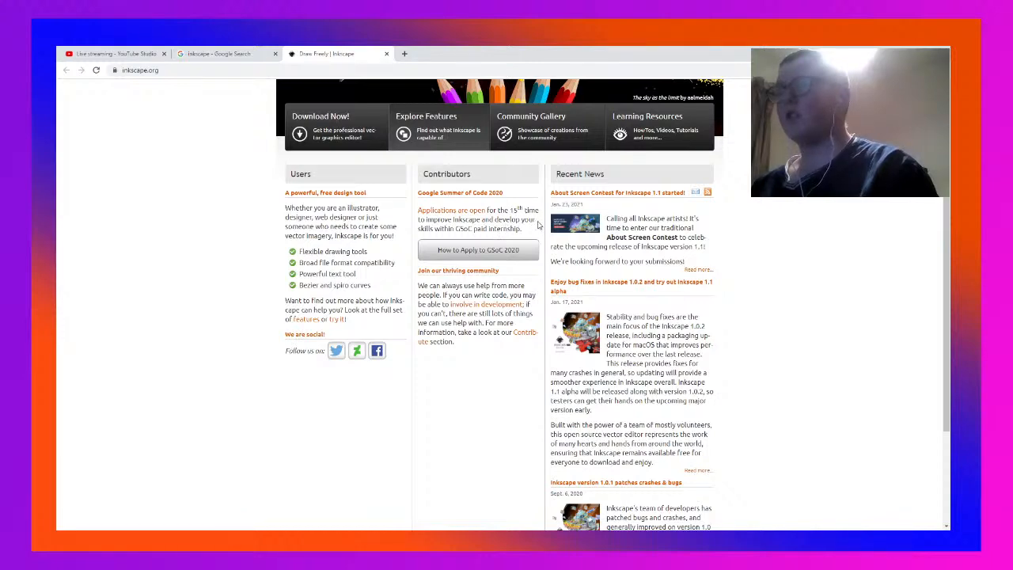
scroll(537, 225, "up", 4)
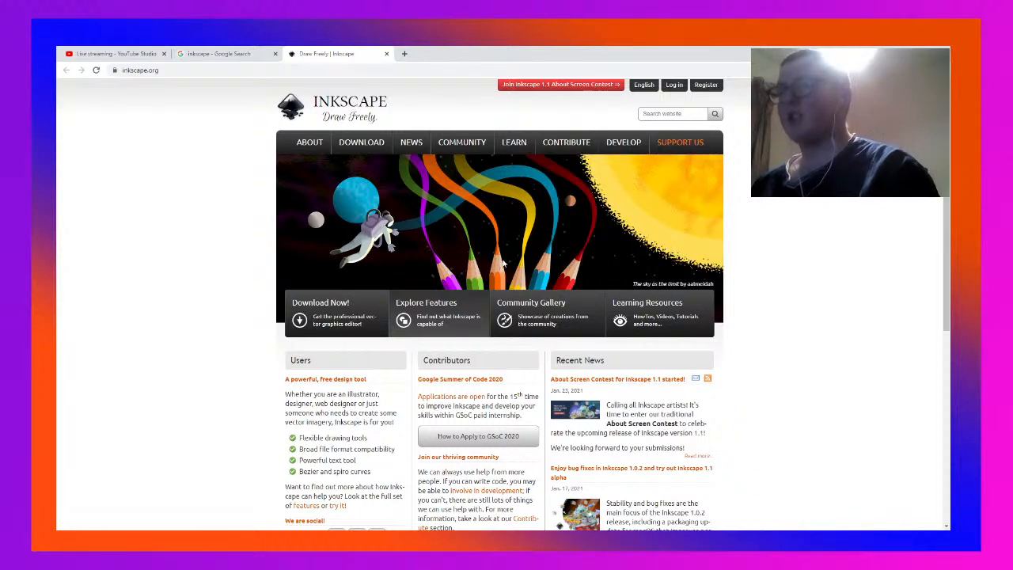
scroll(502, 264, "down", 5)
scroll(459, 297, "up", 4)
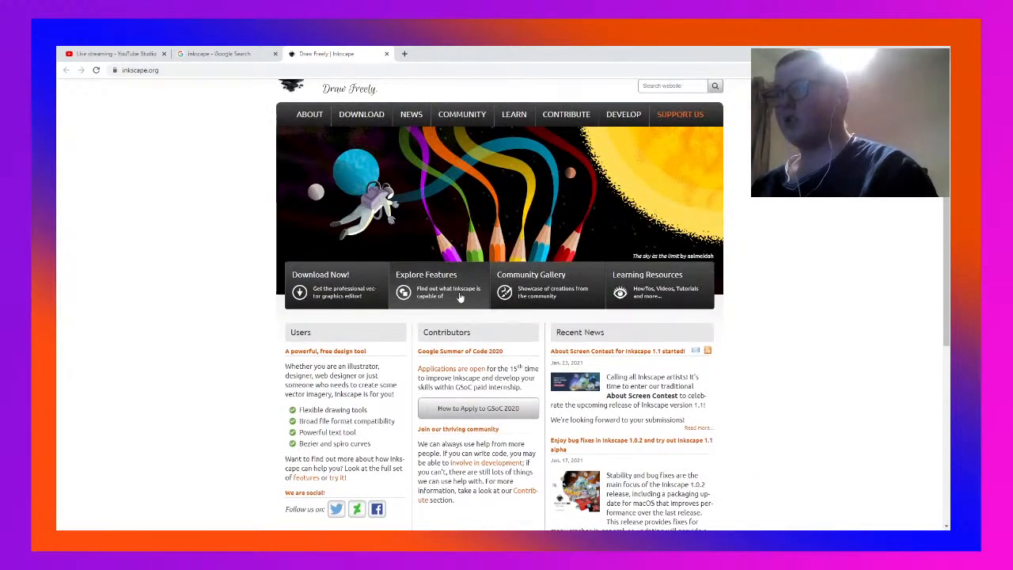
scroll(459, 297, "up", 1)
mouse_move(368, 143)
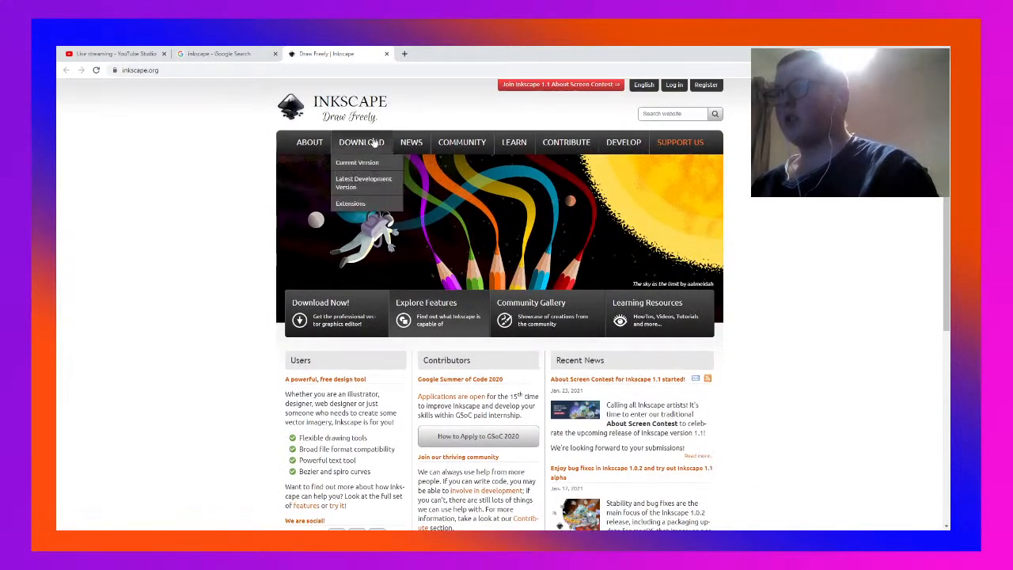
left_click(365, 206)
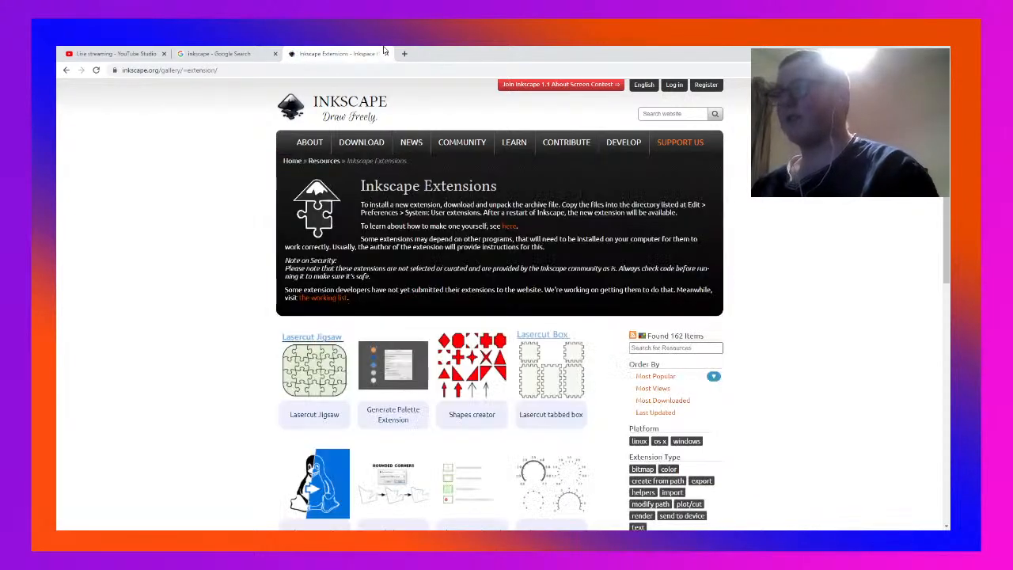
scroll(428, 222, "down", 1)
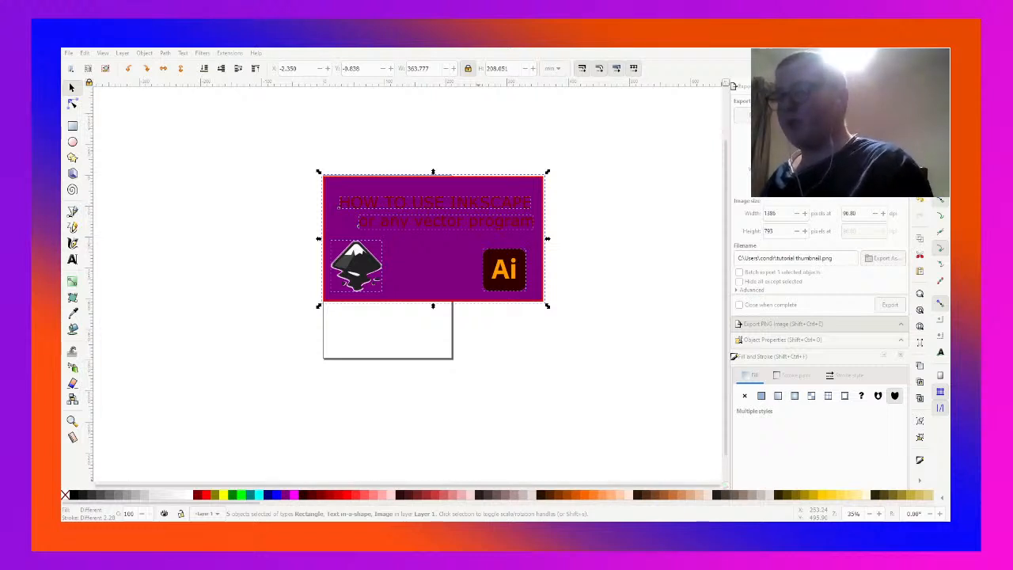
- Create a new blank document in Inkscape
left_click(69, 53)
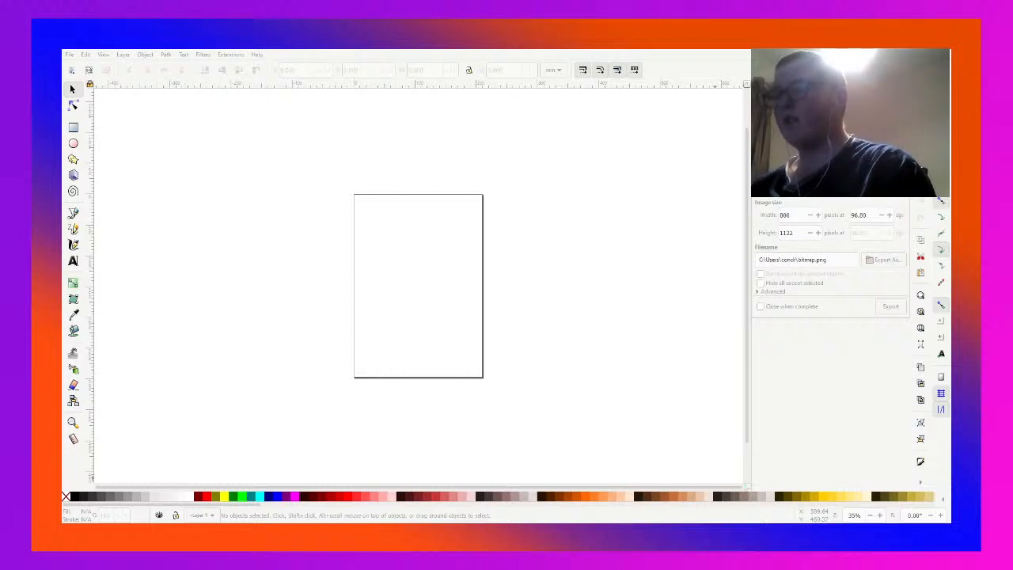
left_click(558, 482)
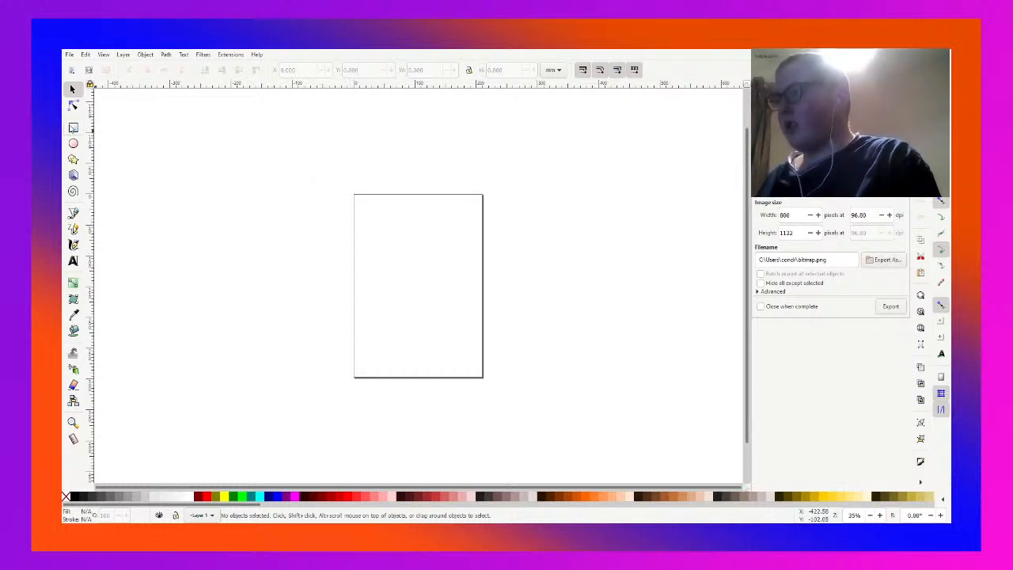
- Draw a dark red rectangle about 372 mm wide and 94 mm high across the upper part of the page
left_click(73, 128)
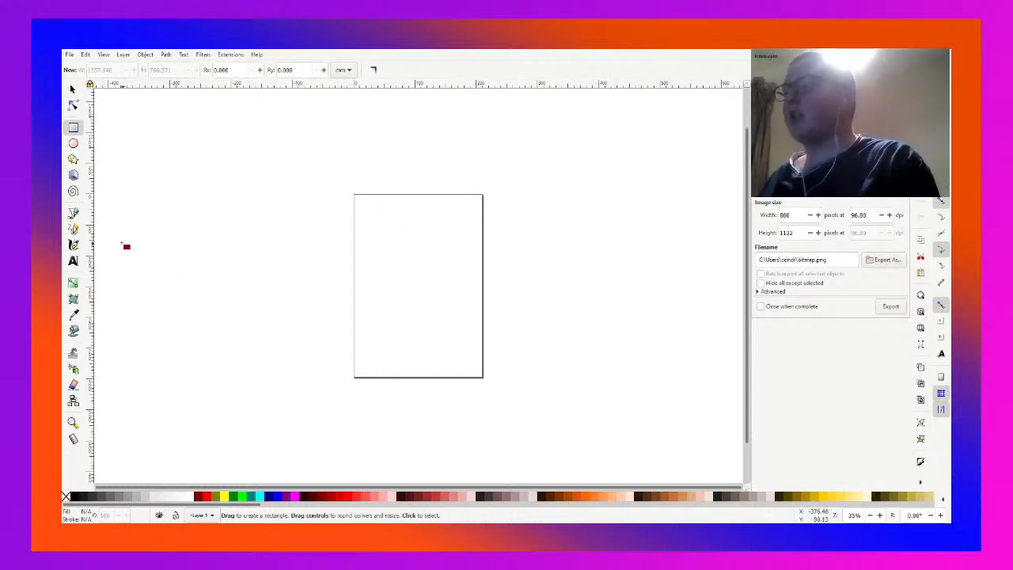
left_click(73, 88)
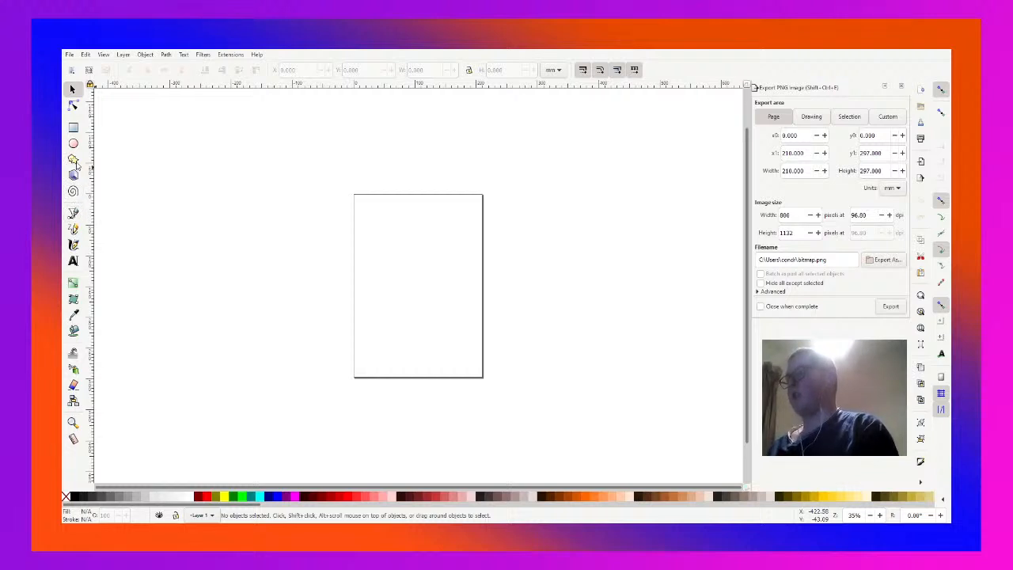
left_click(73, 127)
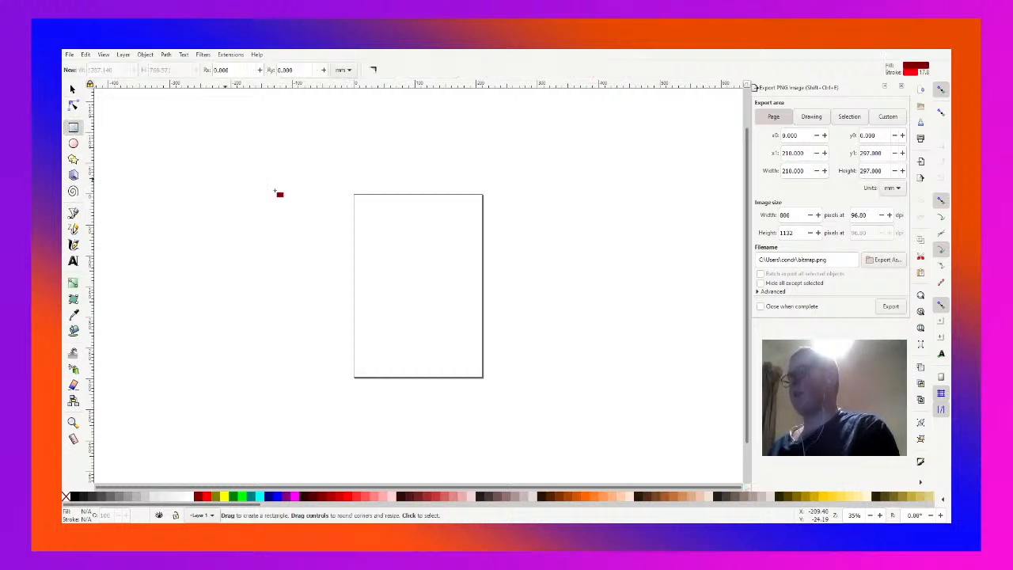
left_click_drag(364, 210, 594, 270)
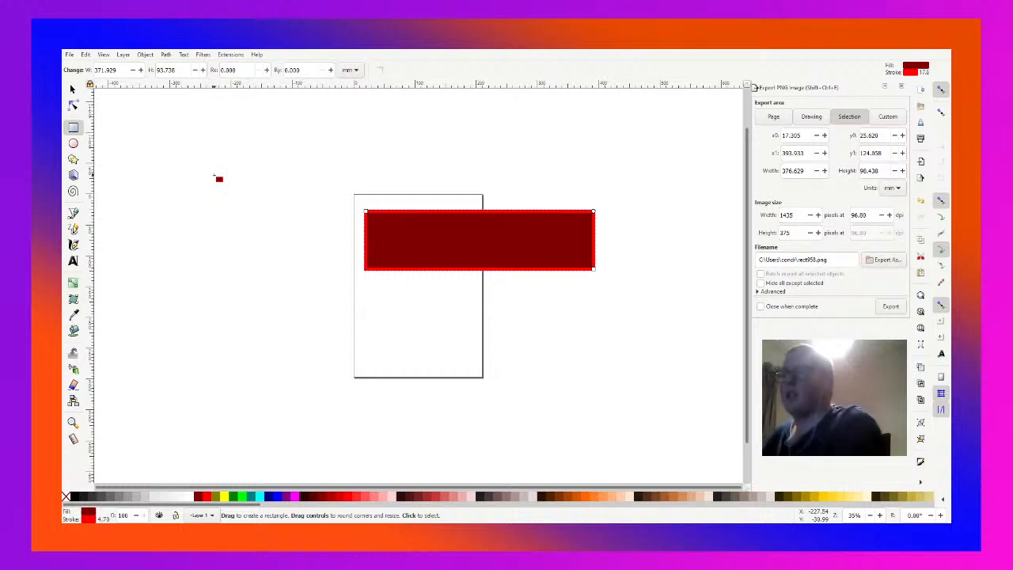
- Squash the rectangle to about 56 mm high and move it to about X -42 mm, Y 59 mm
left_click(72, 89)
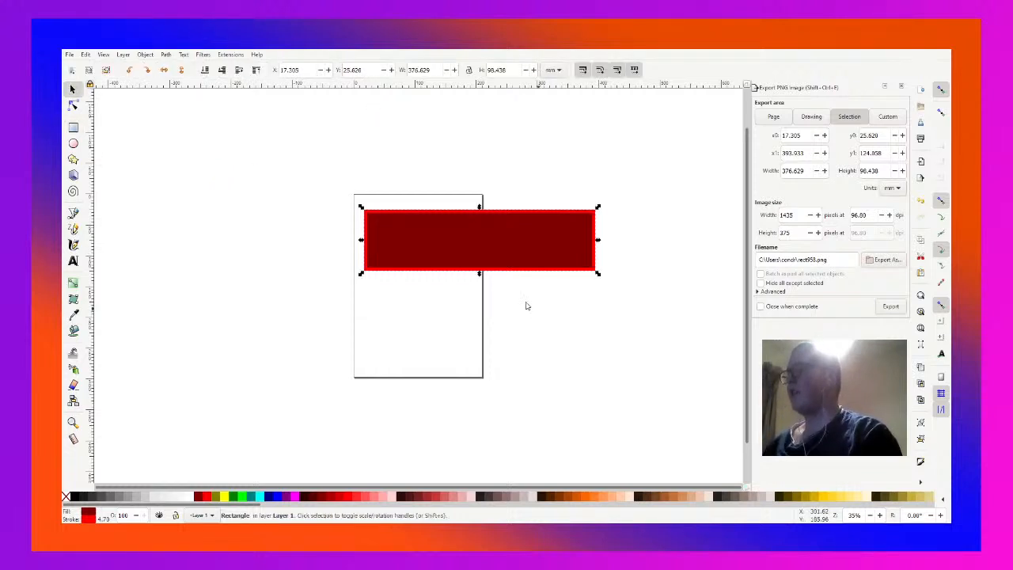
left_click_drag(459, 244, 390, 214)
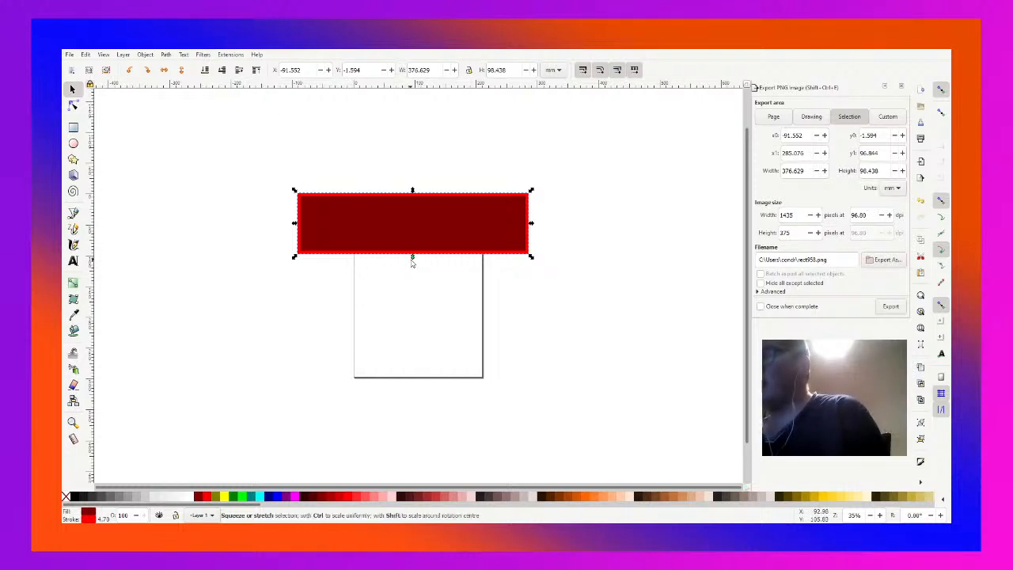
left_click_drag(412, 258, 443, 289)
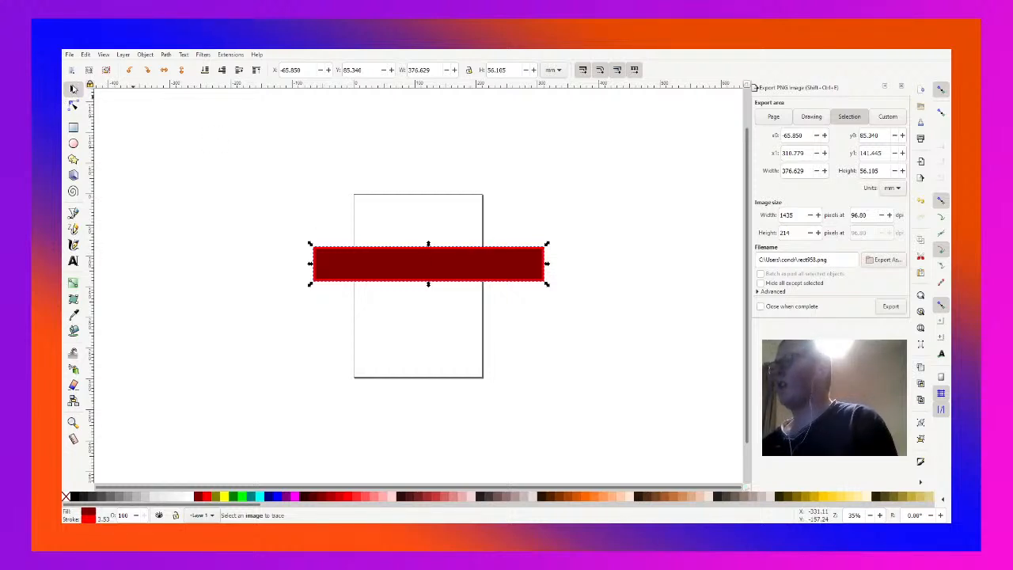
left_click(73, 90)
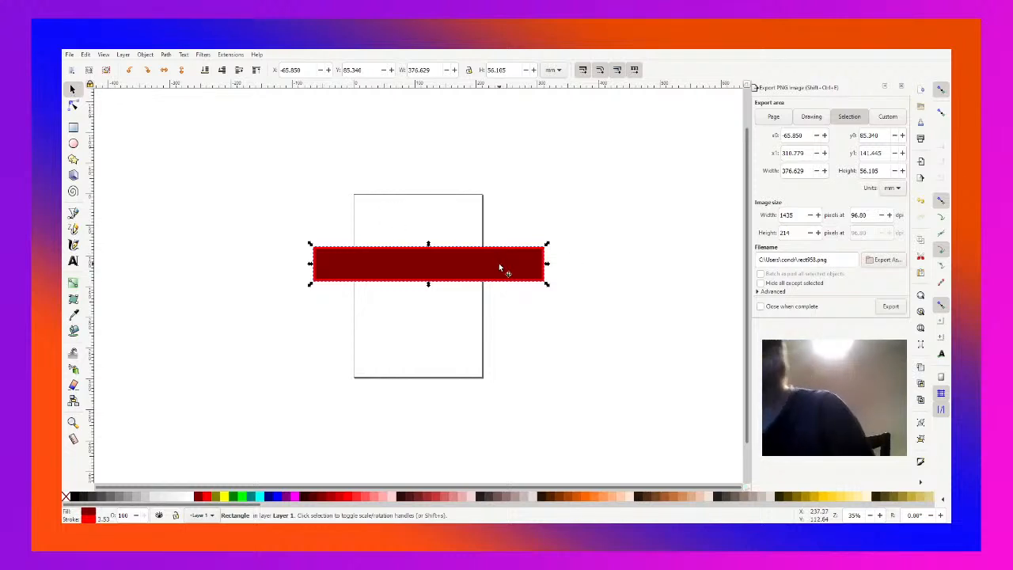
mouse_move(506, 267)
left_mouse_down()
mouse_move(506, 240)
mouse_move(457, 113)
mouse_move(531, 256)
mouse_move(510, 247)
left_mouse_up()
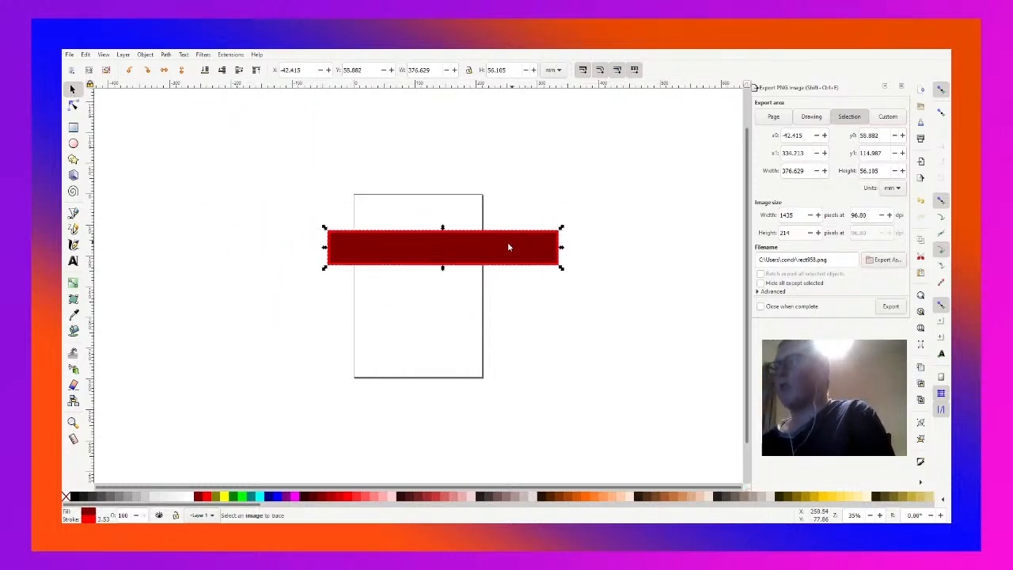
- Try to reshape the rectangle's upper edge with the Node tool
left_click(72, 106)
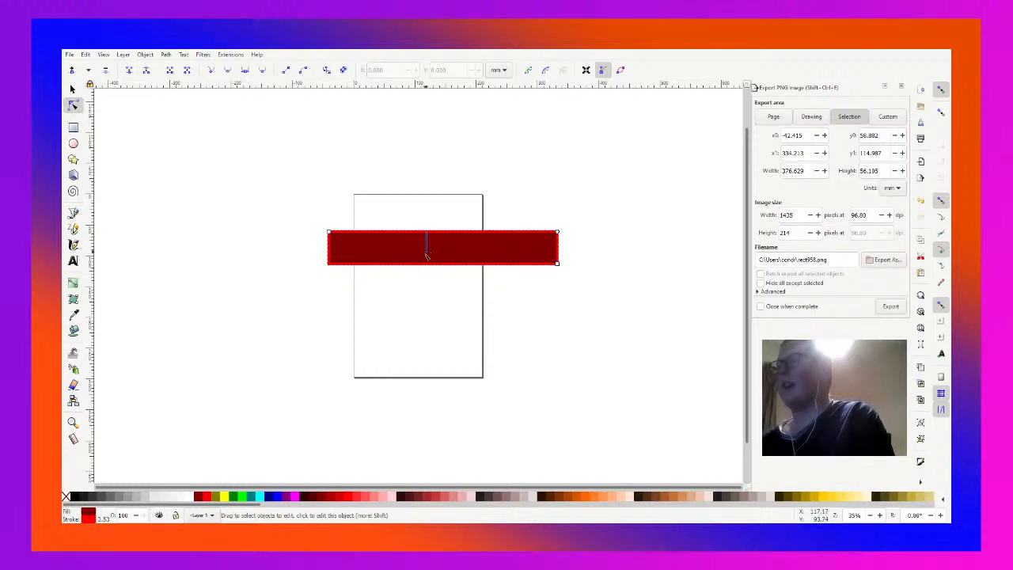
key("Escape")
left_click_drag(426, 233, 423, 251)
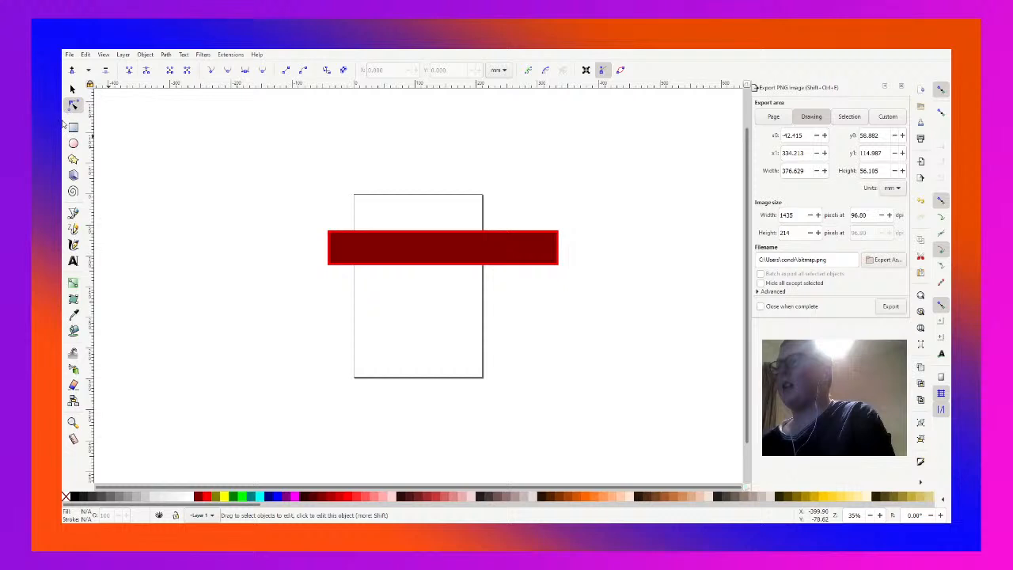
- Move the rectangle to about X -79 mm, Y 52 mm and draw a dark red ellipse about 247 by 208 mm over it
left_click(72, 88)
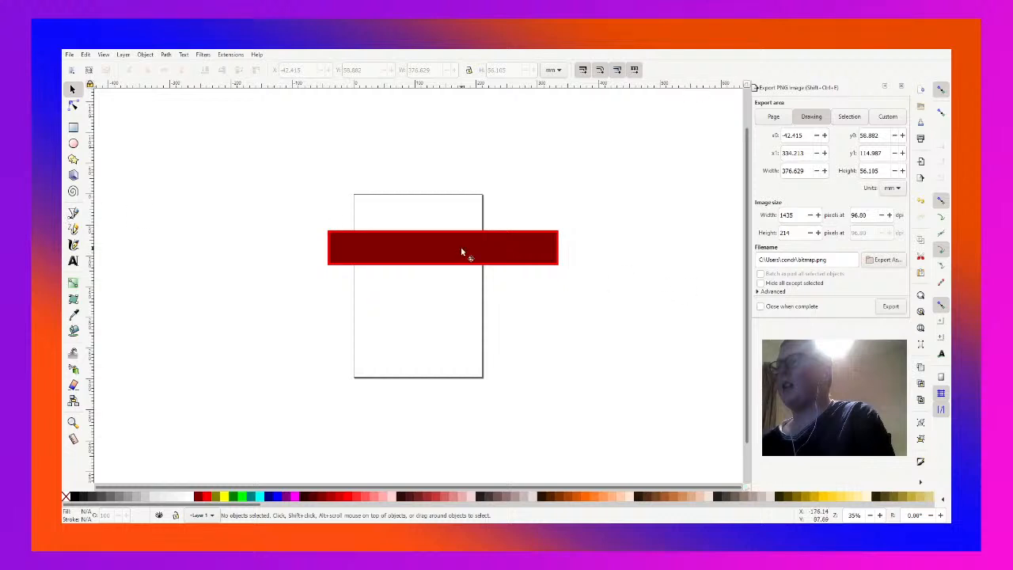
left_click_drag(463, 254, 436, 245)
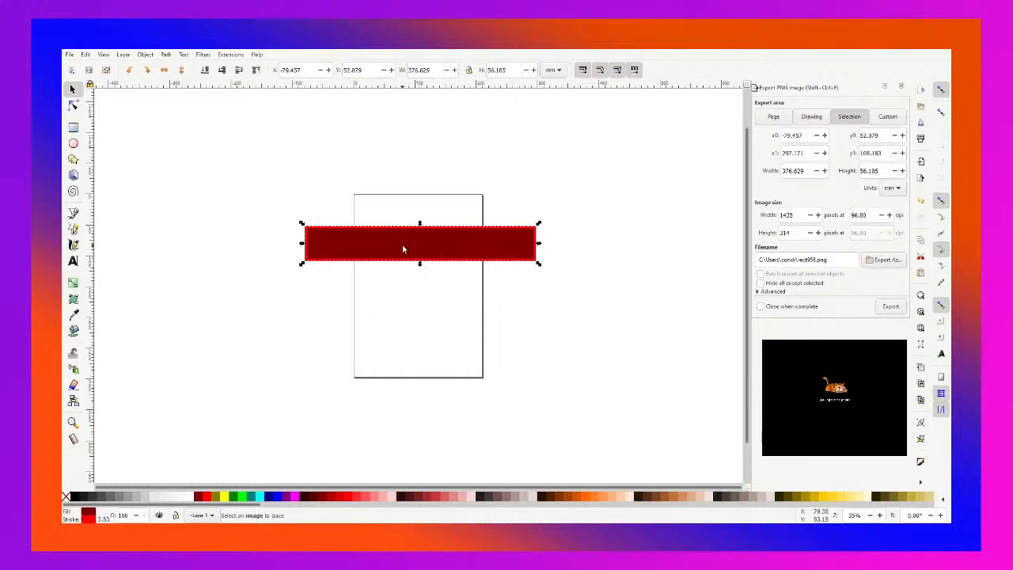
left_click(73, 143)
mouse_move(343, 185)
left_mouse_down()
mouse_move(608, 389)
mouse_move(543, 331)
mouse_move(501, 323)
mouse_move(493, 311)
left_mouse_up()
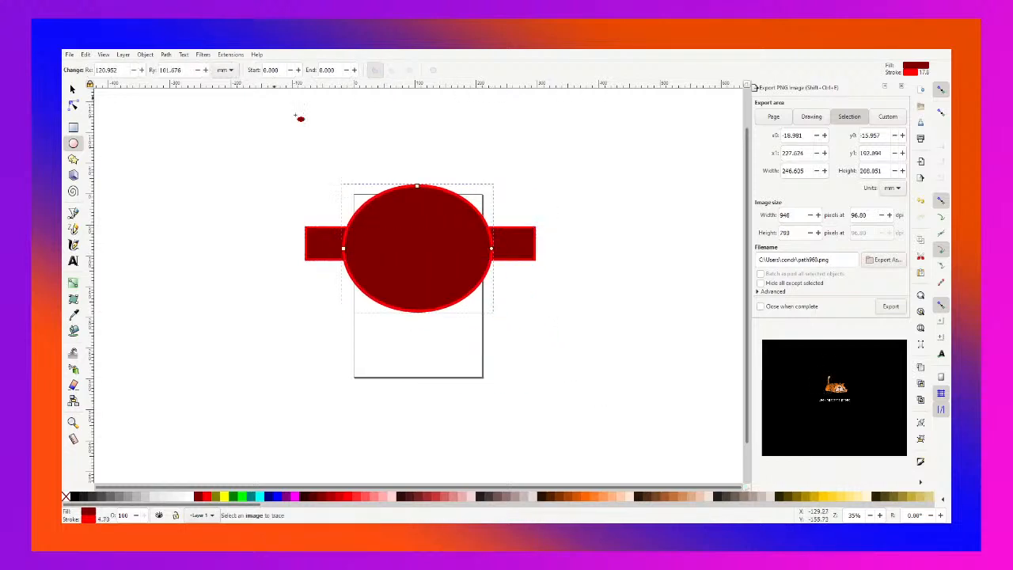
- Stretch the ellipse to about 217 mm high and move it off the page to about X -340 mm, Y -135 mm
left_click(72, 90)
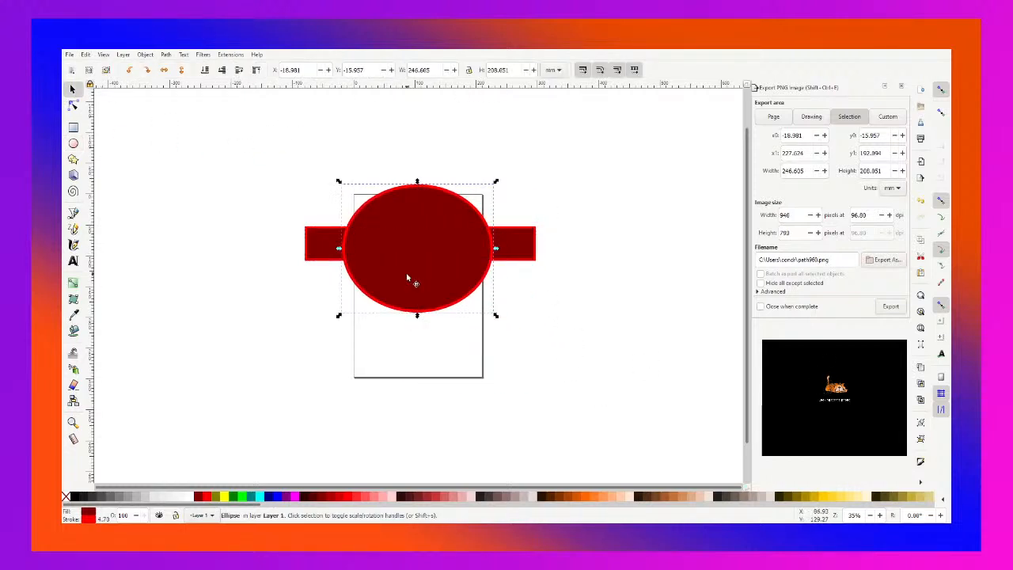
left_click_drag(409, 276, 406, 275)
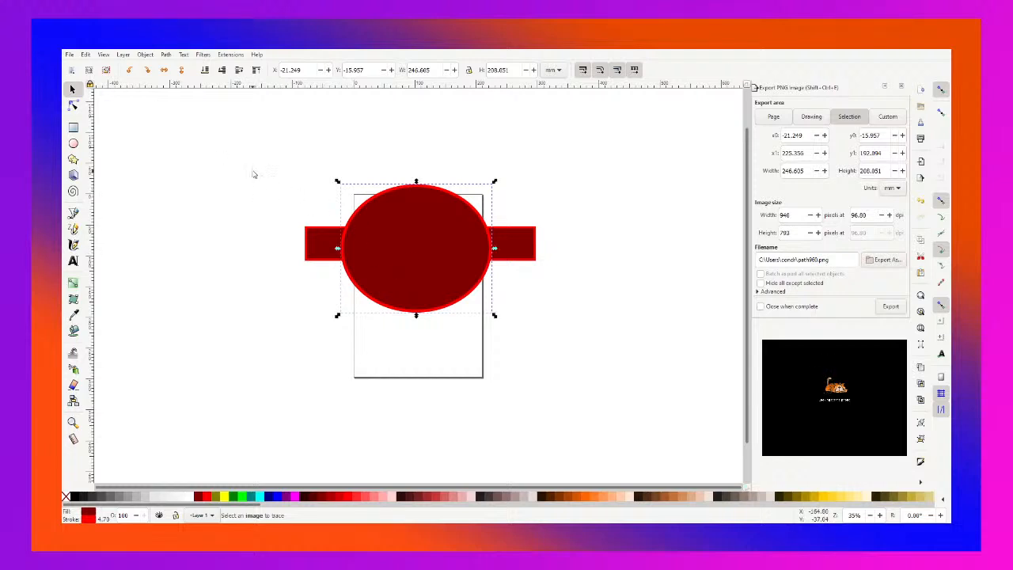
left_click(72, 145)
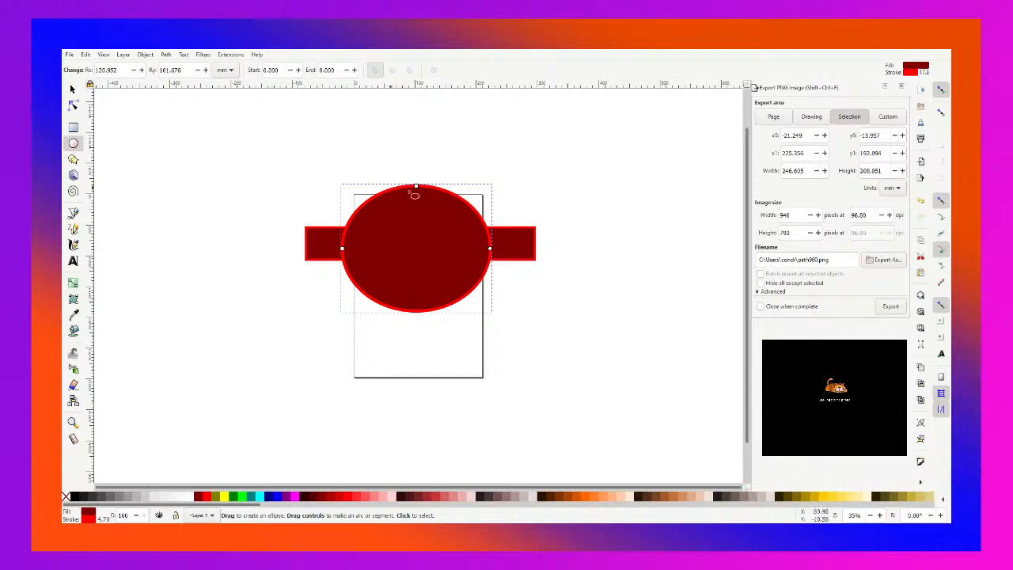
mouse_move(417, 188)
left_mouse_down()
mouse_move(428, 193)
mouse_move(418, 182)
left_mouse_up()
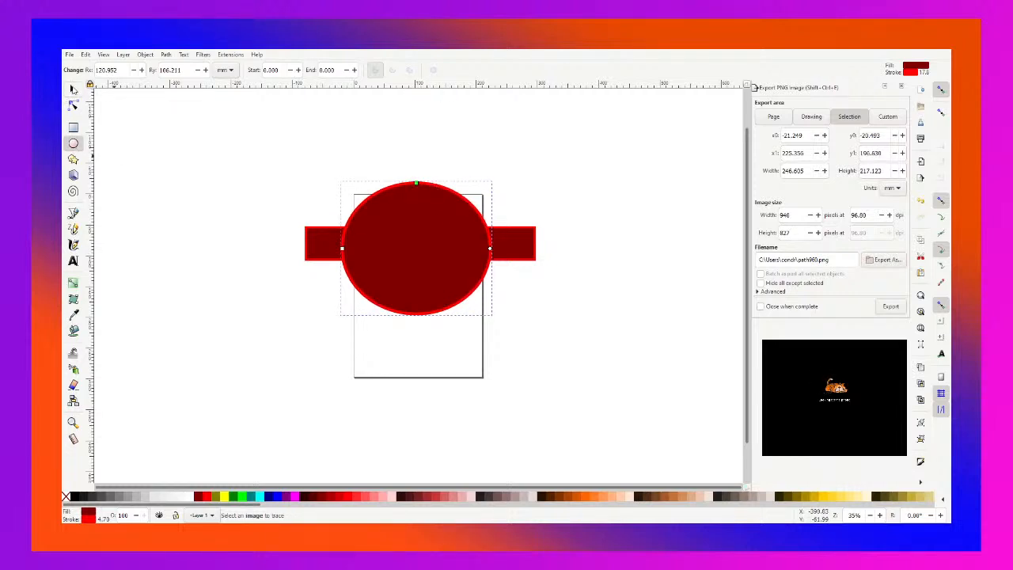
left_click(72, 90)
left_click_drag(419, 245, 226, 174)
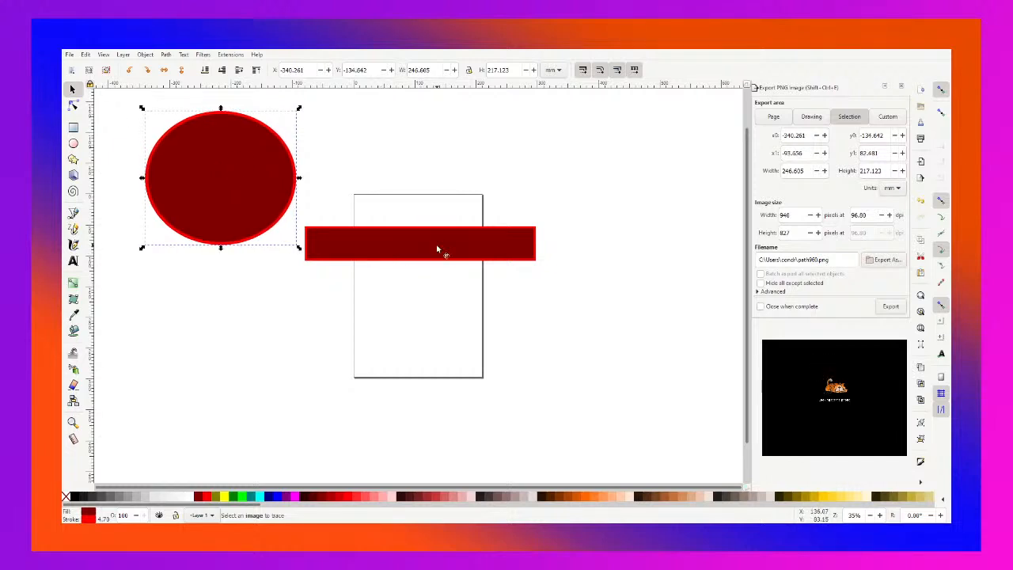
- Move the rectangle to about X -42 mm, Y 60 mm and rotate it to stand vertically
left_click_drag(437, 250, 460, 254)
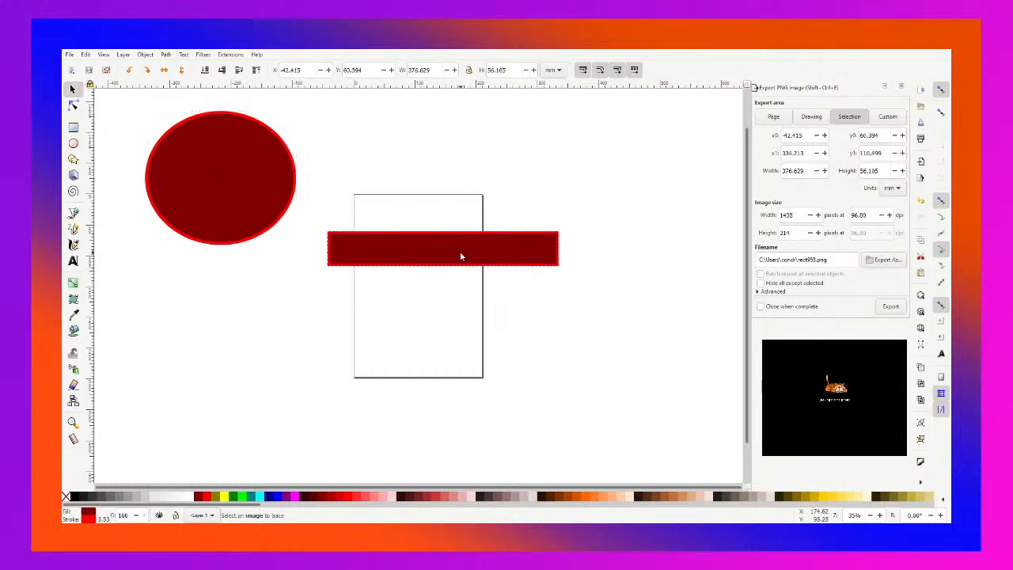
left_click(514, 253)
left_click_drag(559, 228, 555, 296)
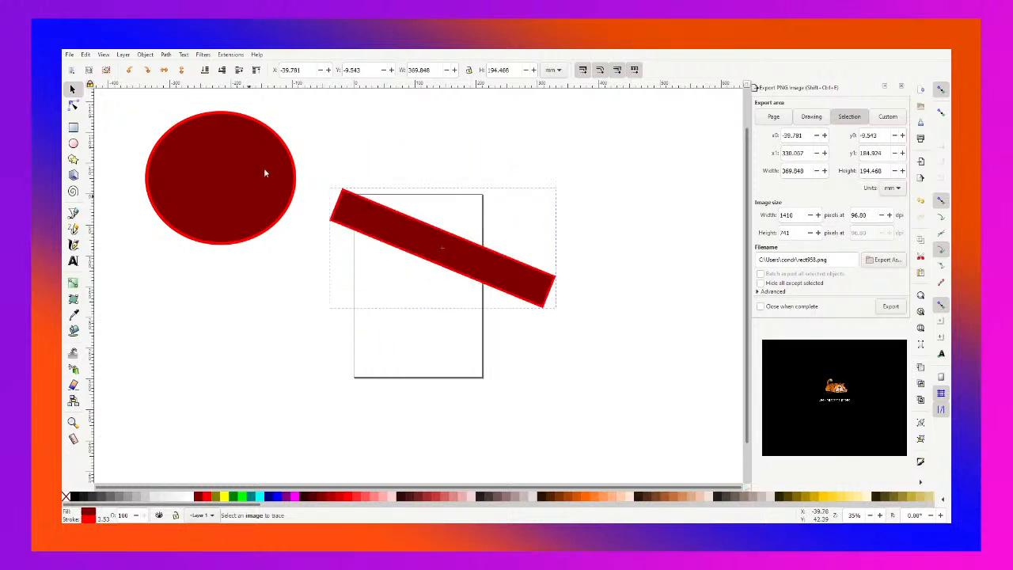
left_click_drag(265, 170, 452, 312)
left_click(453, 312)
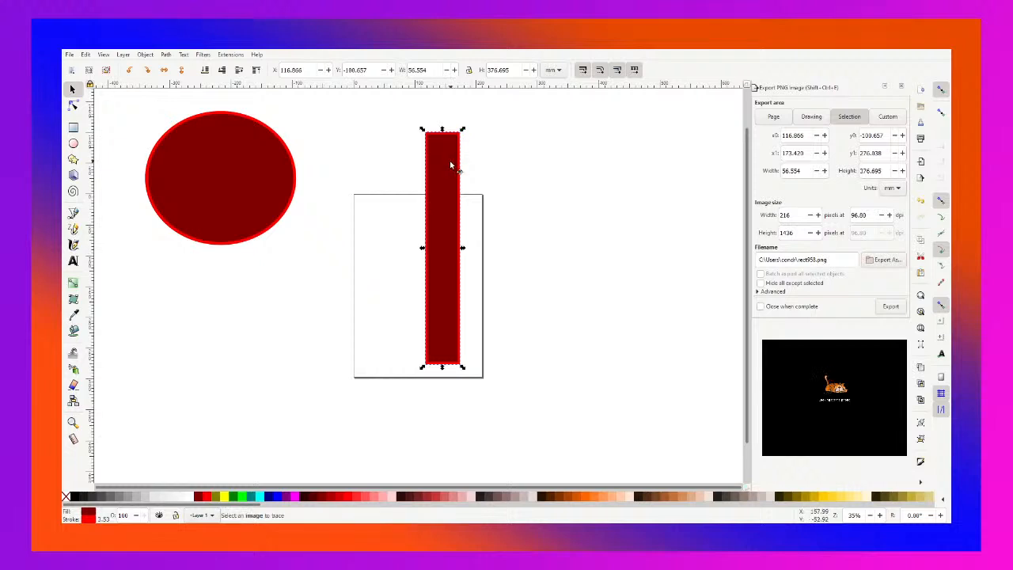
- Resize the upright rectangle to about 370 by 53 mm and round its ends with a radius of about 26.7 mm
key("r")
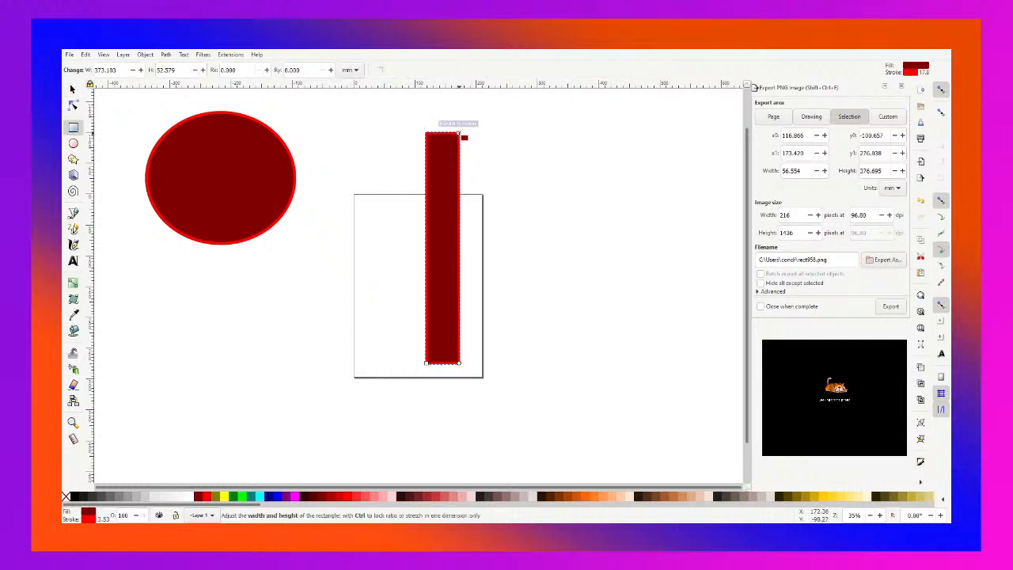
left_click_drag(459, 133, 460, 136)
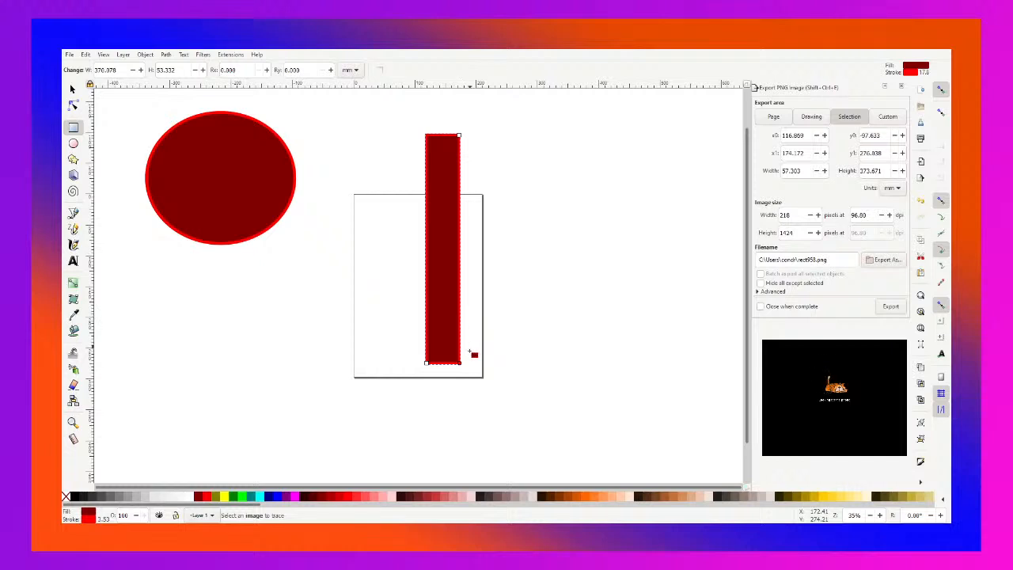
mouse_move(459, 363)
left_mouse_down()
mouse_move(456, 375)
mouse_move(446, 371)
left_mouse_up()
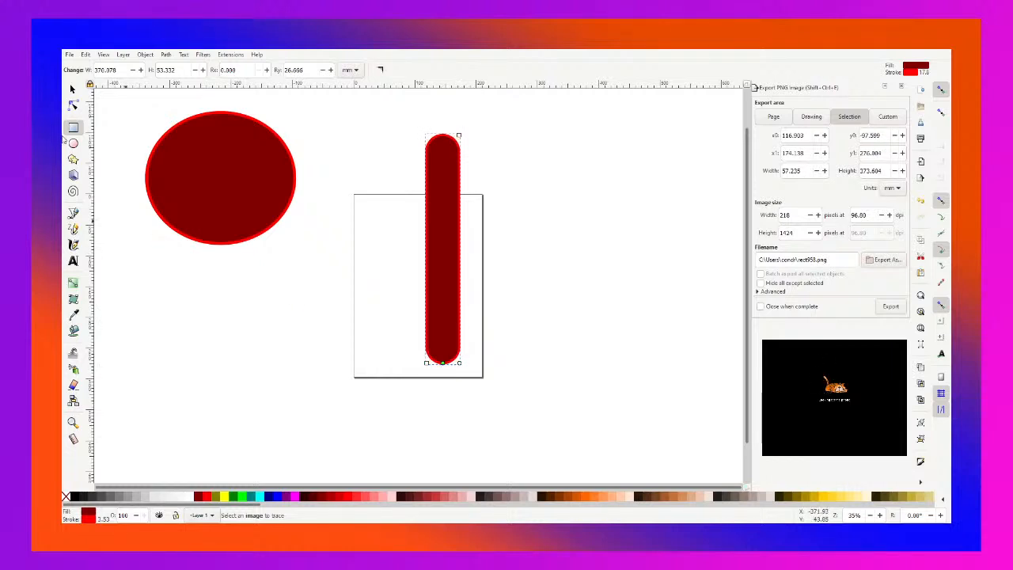
- Rotate the rounded rectangle back to a horizontal position across the page
left_click(72, 89)
left_click(436, 183)
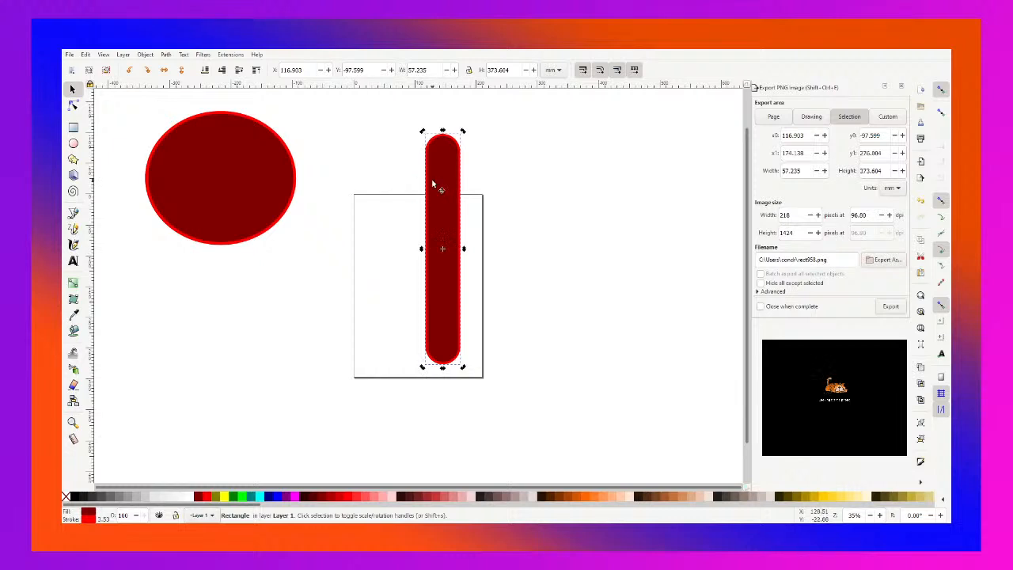
left_click_drag(461, 133, 332, 231)
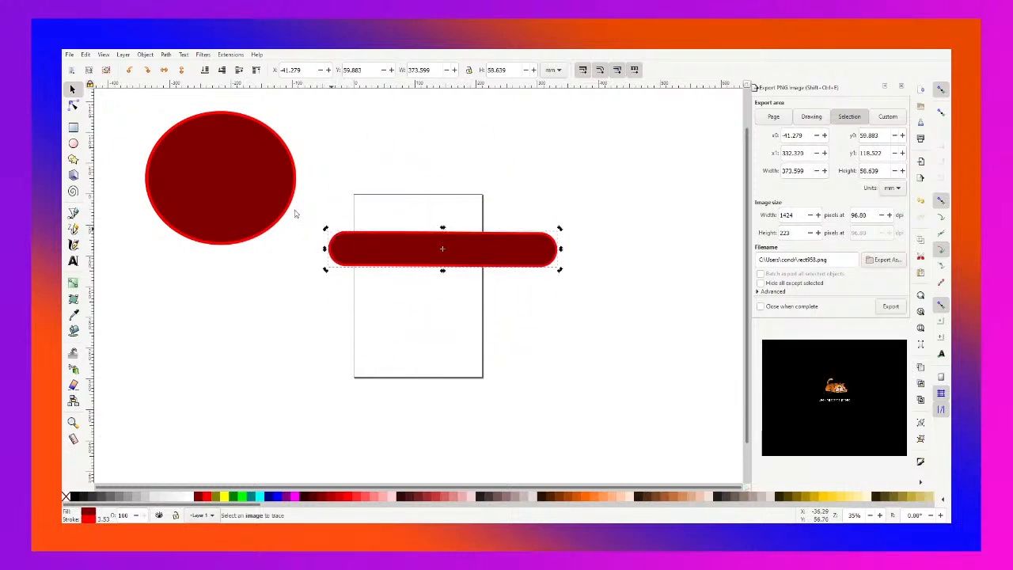
- Reshape and tilt the ellipse to about 207 mm wide and 231 mm high, and move it over the rounded rectangle
left_click(240, 166)
left_click(257, 192)
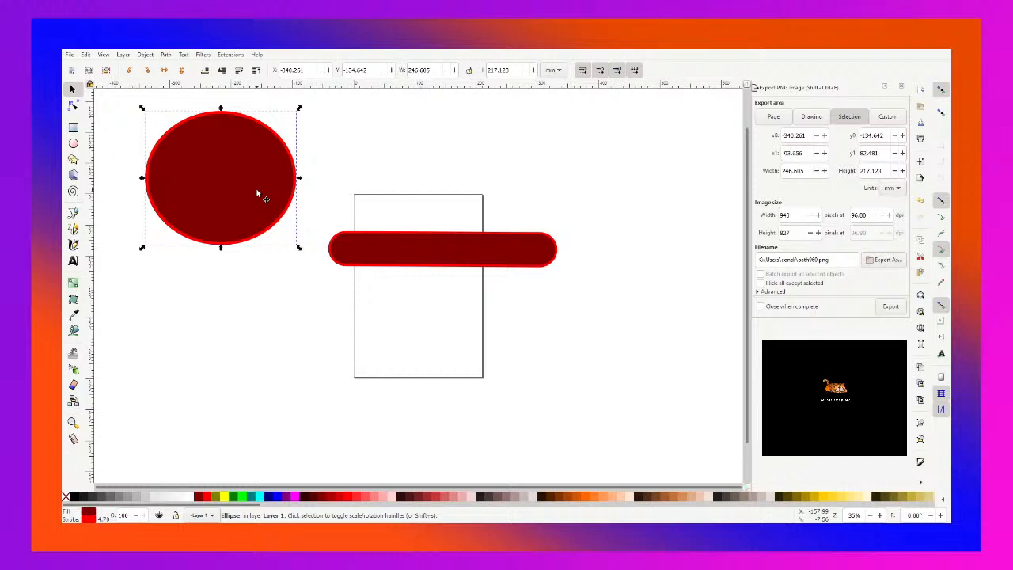
left_click_drag(257, 193, 257, 193)
left_click(260, 183)
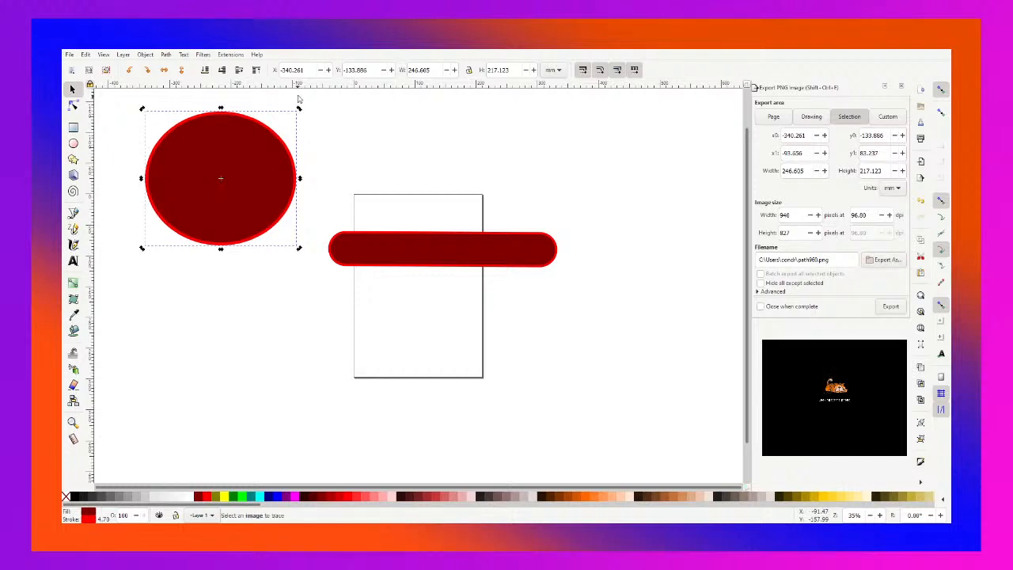
left_click_drag(298, 111, 288, 237)
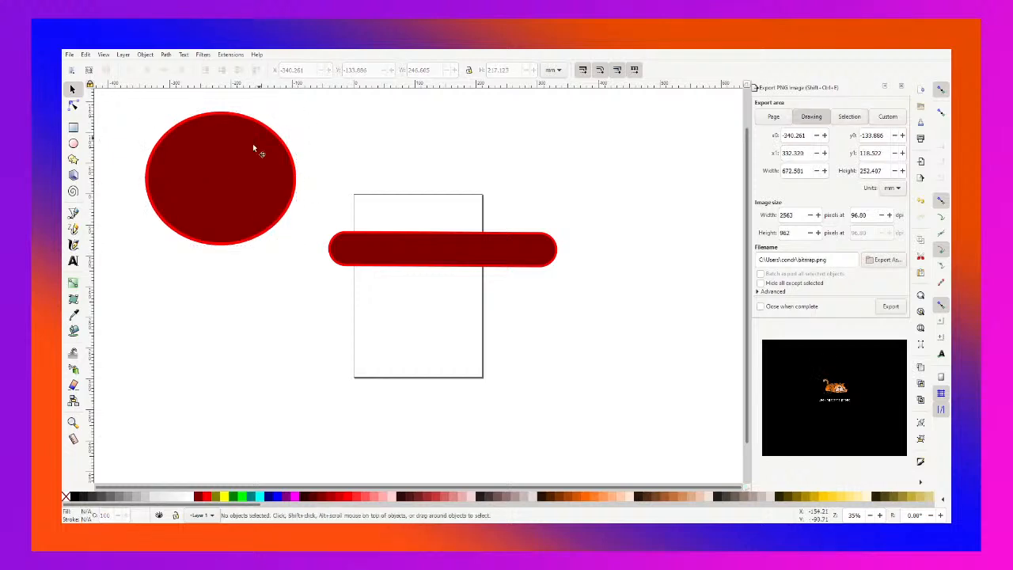
left_click(256, 150)
left_click_drag(299, 108, 287, 133)
left_click(230, 129)
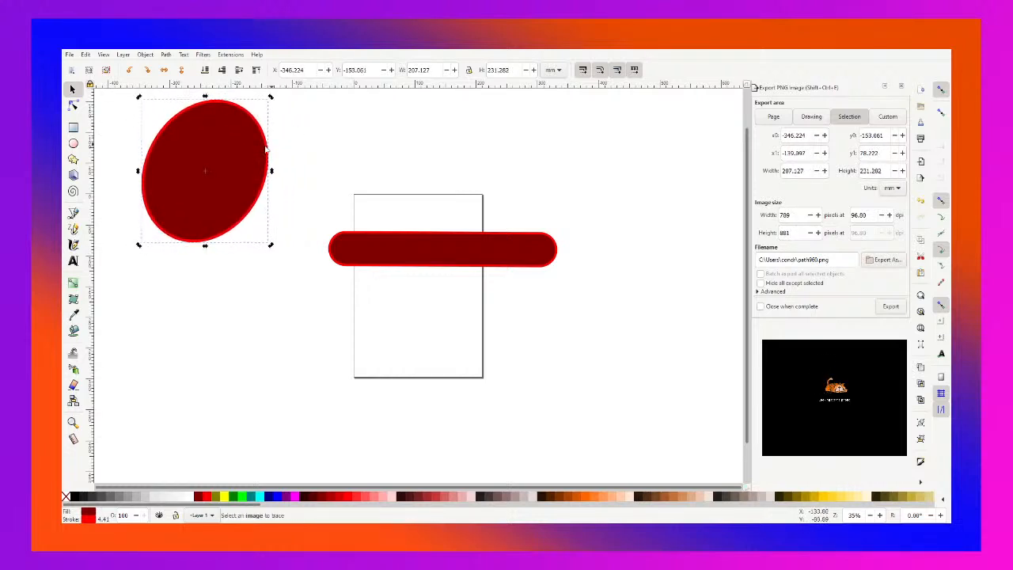
left_click_drag(237, 186, 432, 253)
- Cut the tilted ellipse down to a half-ellipse segment about 189 mm wide and 164 mm high
key("e")
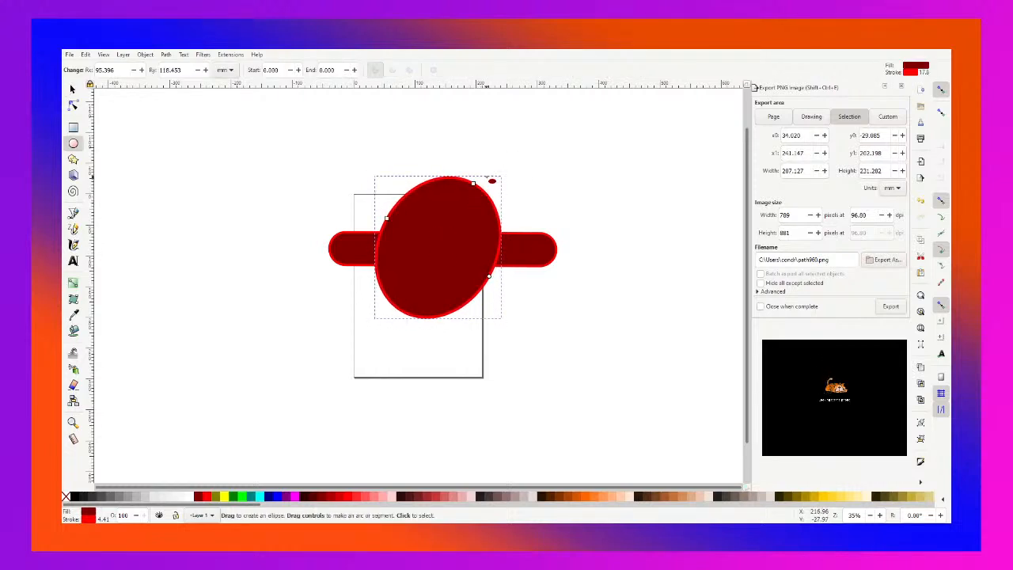
left_click_drag(489, 277, 418, 234)
left_click(73, 90)
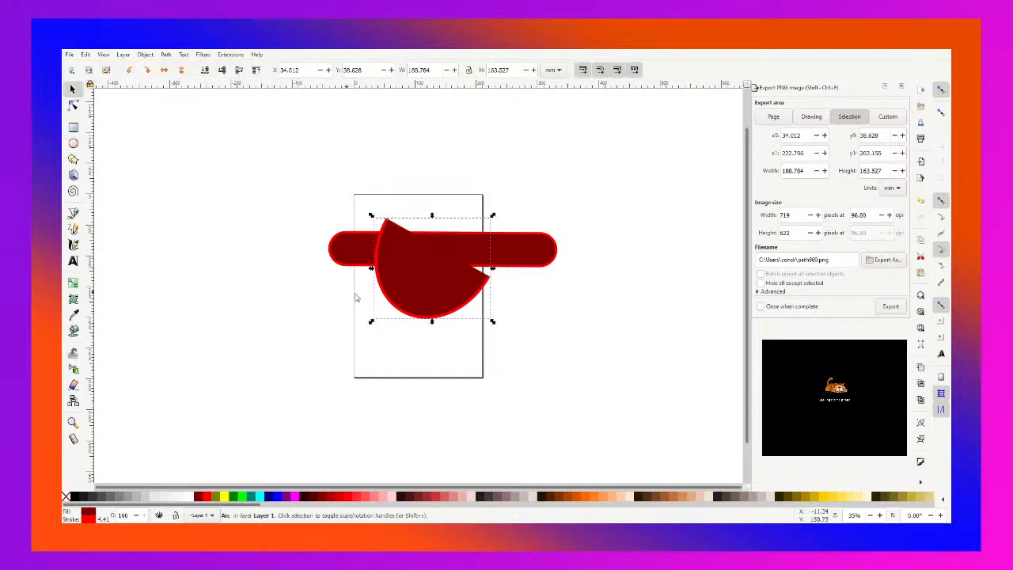
- Rotate the half ellipse so its flat edge faces up and align it with the rounded rectangle's upper edge at about X 53 mm, Y 59 mm
left_click_drag(418, 283, 430, 312)
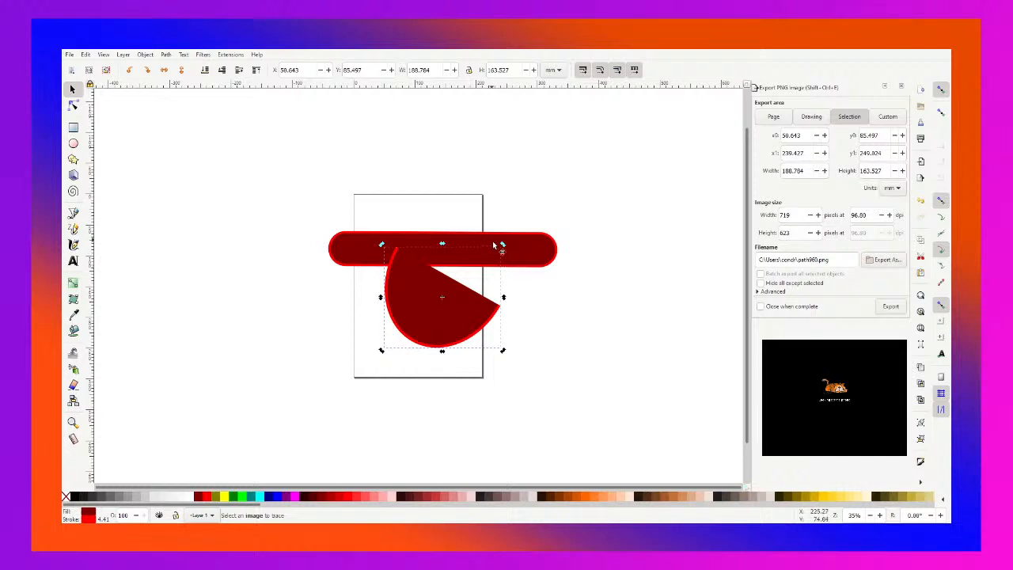
left_click_drag(503, 245, 470, 231)
left_click_drag(449, 305, 457, 273)
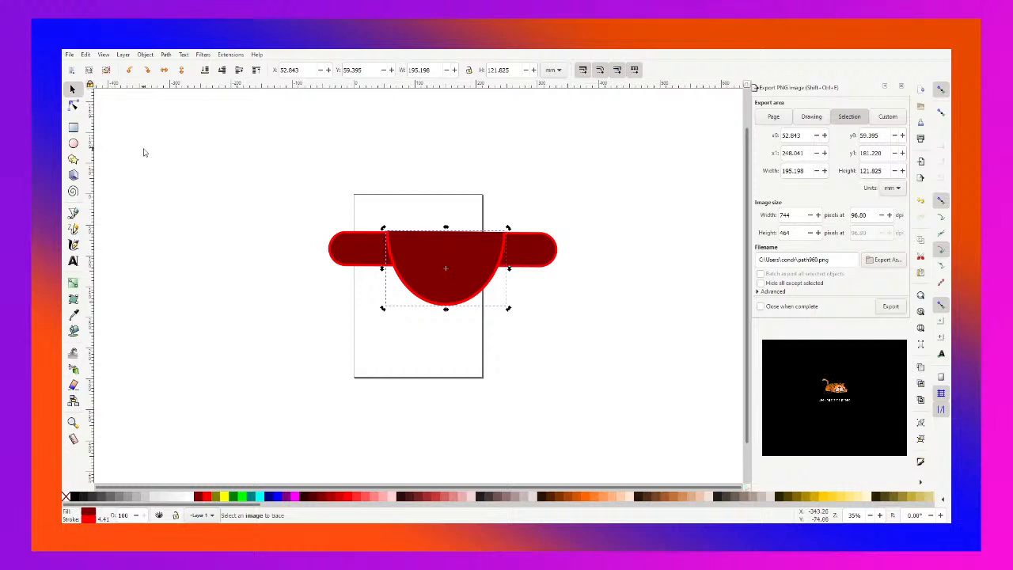
- Draw a large five-cornered star beyond the page's upper-left corner and convert it to a regular polygon
left_click(73, 158)
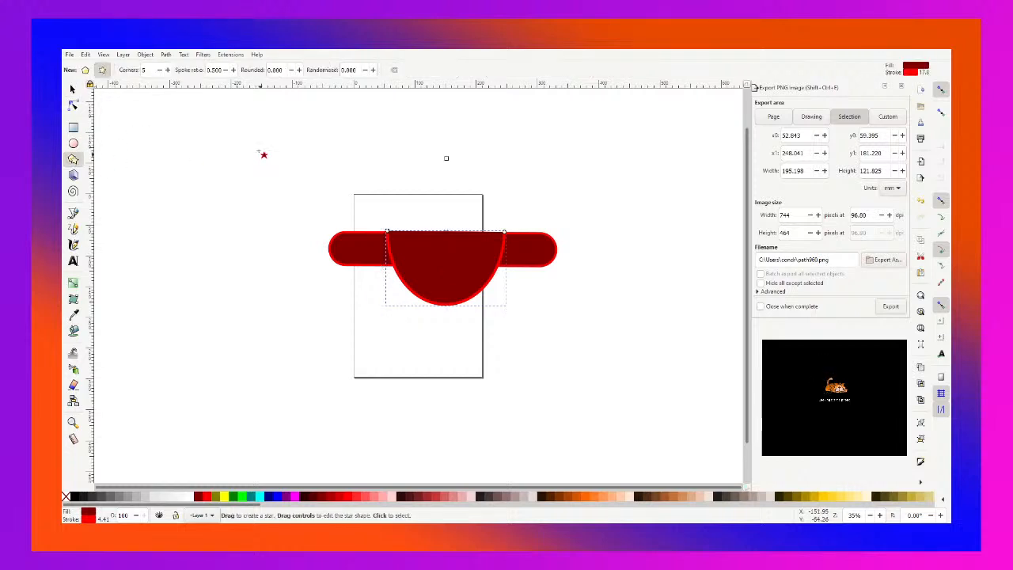
left_click_drag(277, 158, 280, 209)
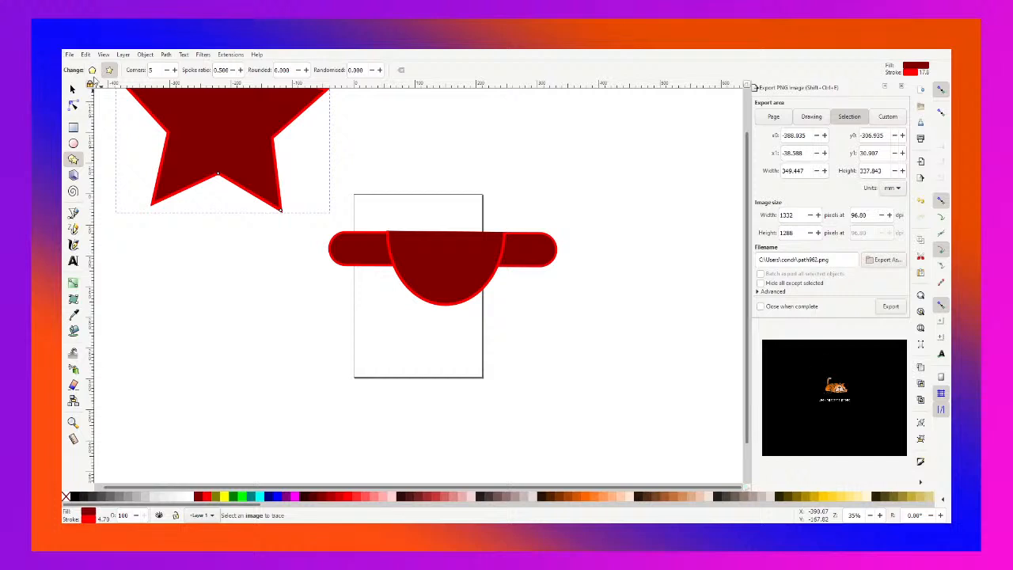
left_click(92, 70)
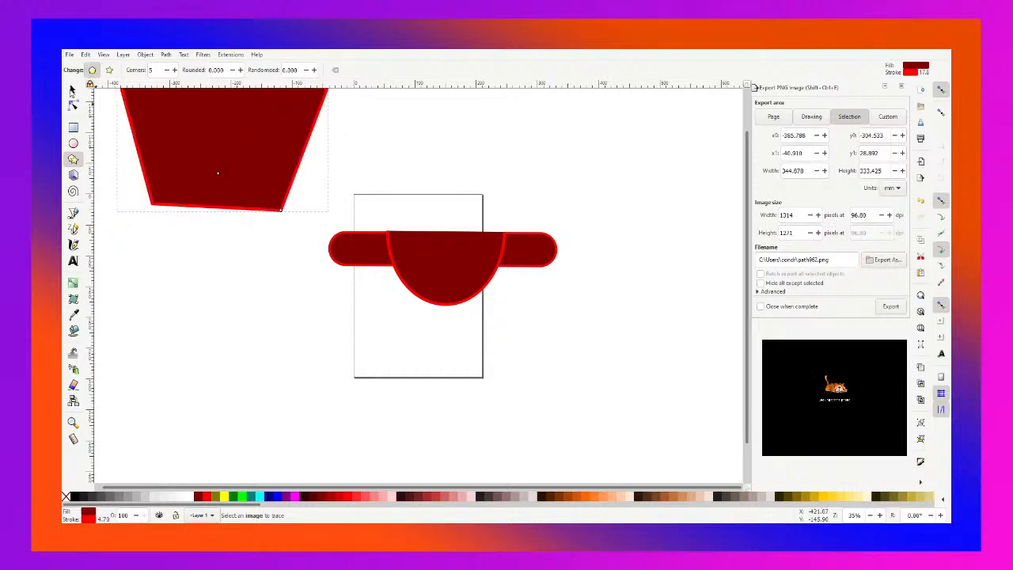
- Move the pentagon to about X -322 mm, Y -126 mm beside the page and deselect it
key("s")
left_click_drag(169, 118, 274, 254)
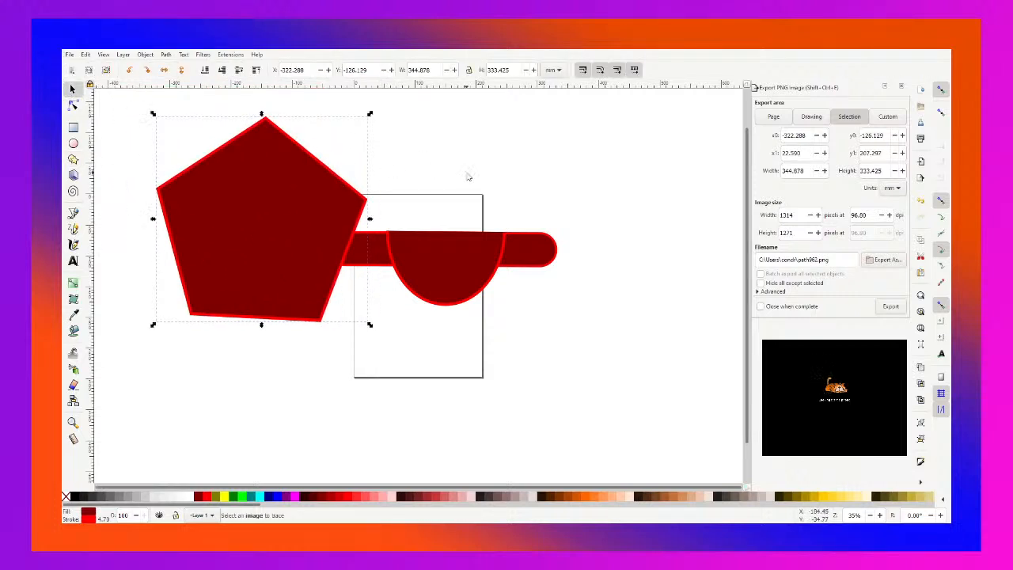
left_click(514, 180)
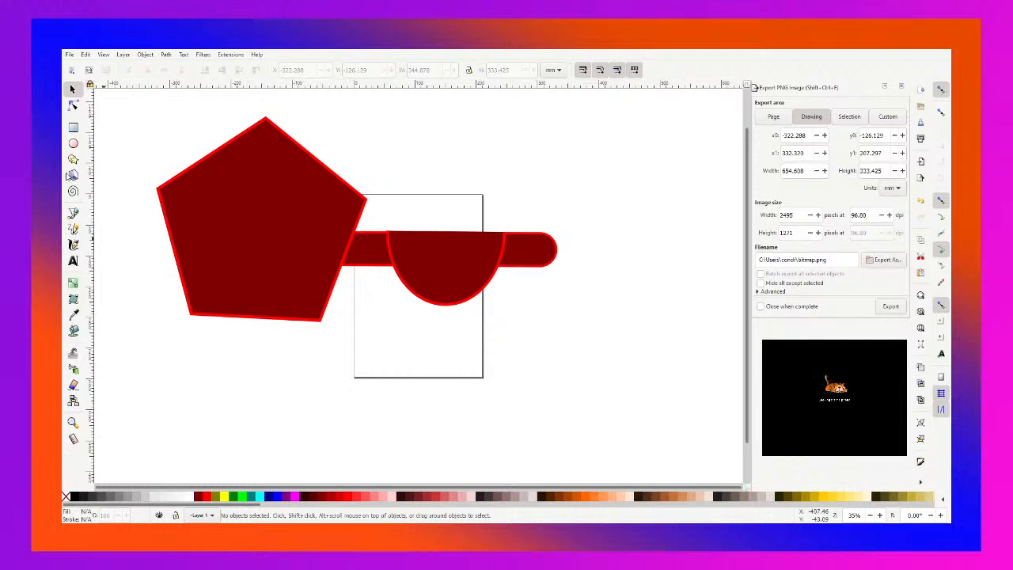
- Try drawing a five-pointed star above the page, and undo it
left_click(73, 159)
left_click(102, 70)
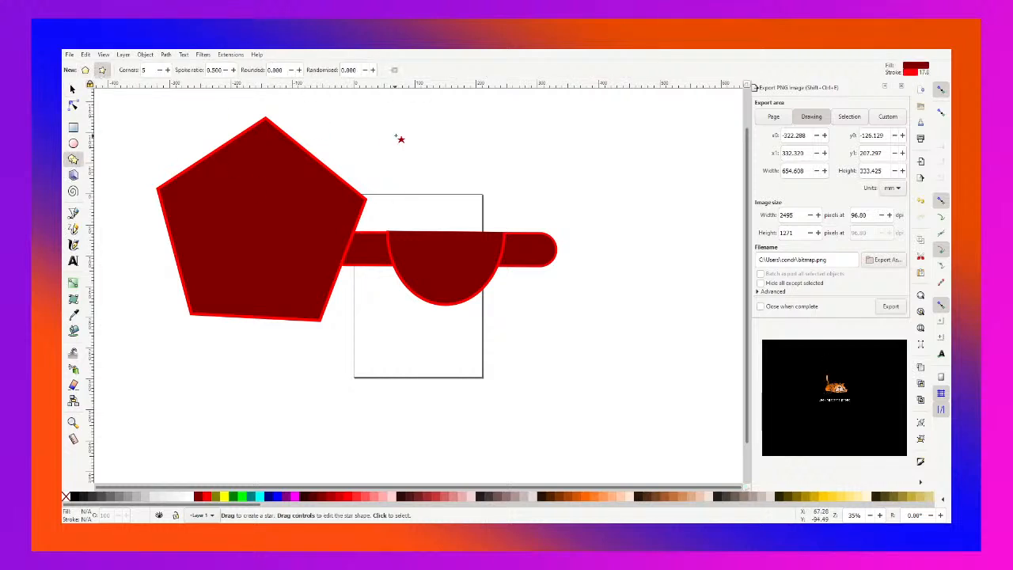
left_click_drag(398, 139, 462, 196)
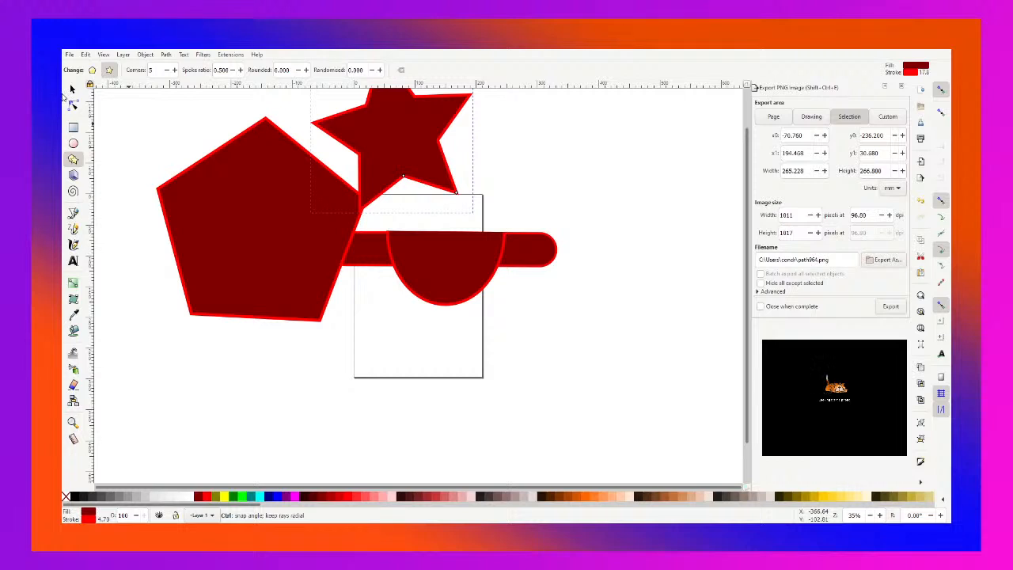
key("ctrl+z")
- Select all the shapes in the drawing and delete them
left_click(72, 89)
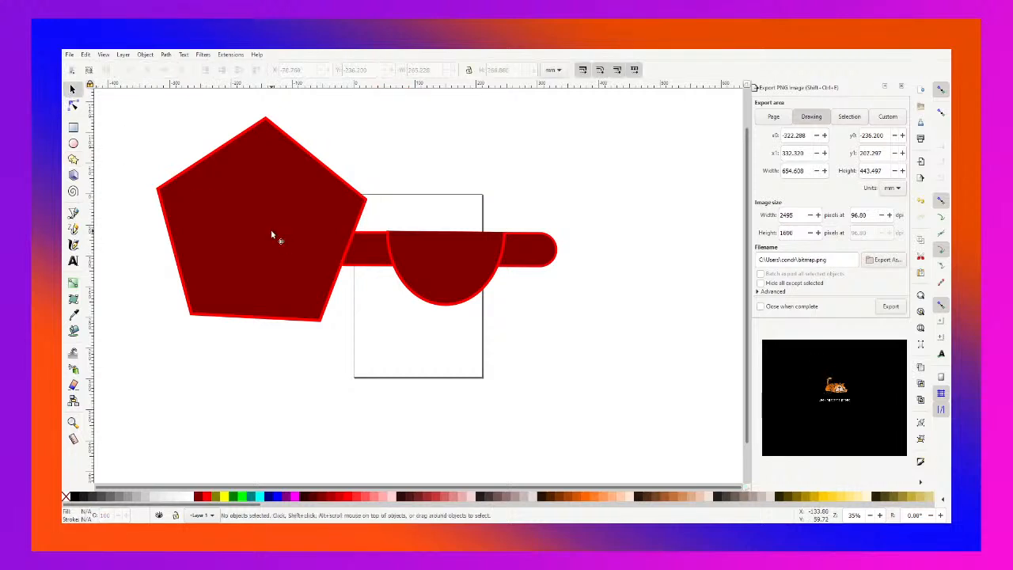
left_click(272, 236)
left_click(404, 266, "shift")
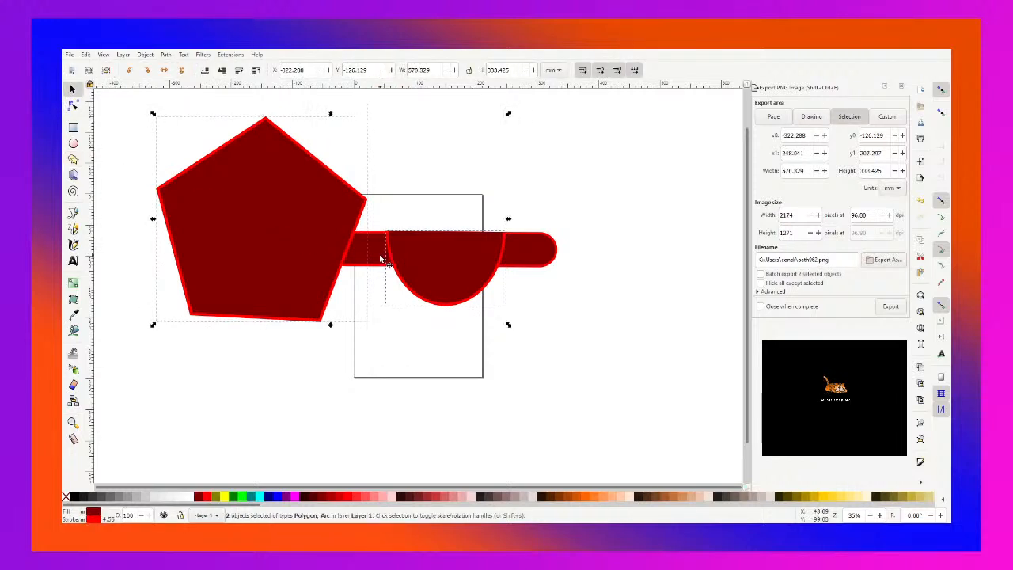
key("ctrl+a")
key("Delete")
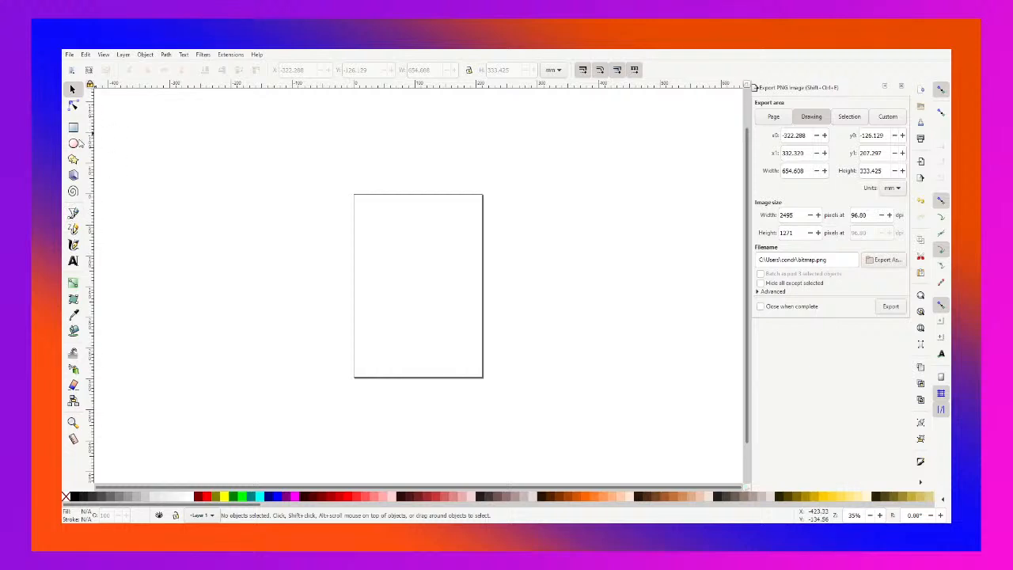
- Draw a text frame across the upper part of the page and enter "afskkjebvjes" in it
left_click(72, 260)
left_click_drag(373, 227, 536, 300)
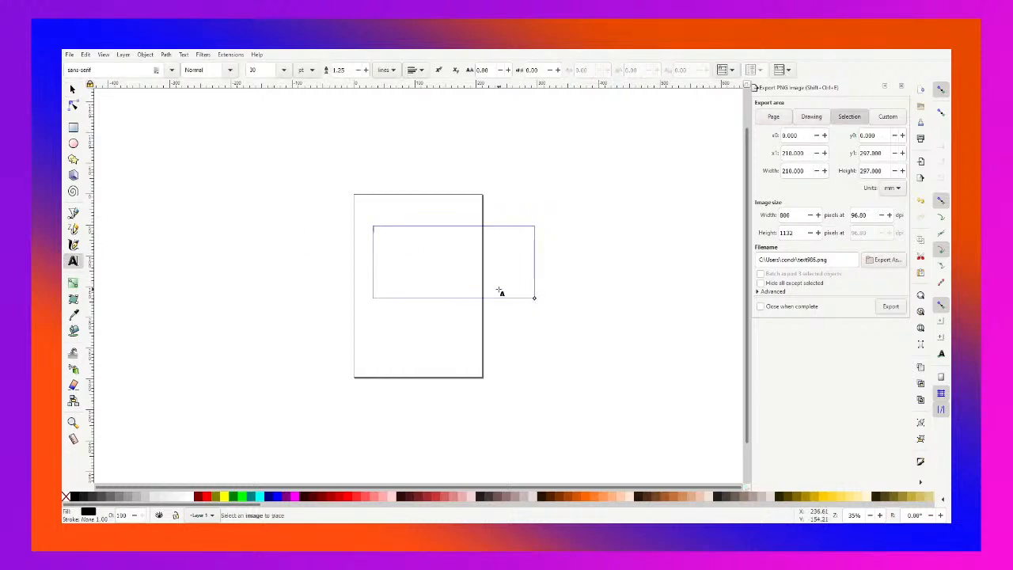
type("afskkjebvjes")
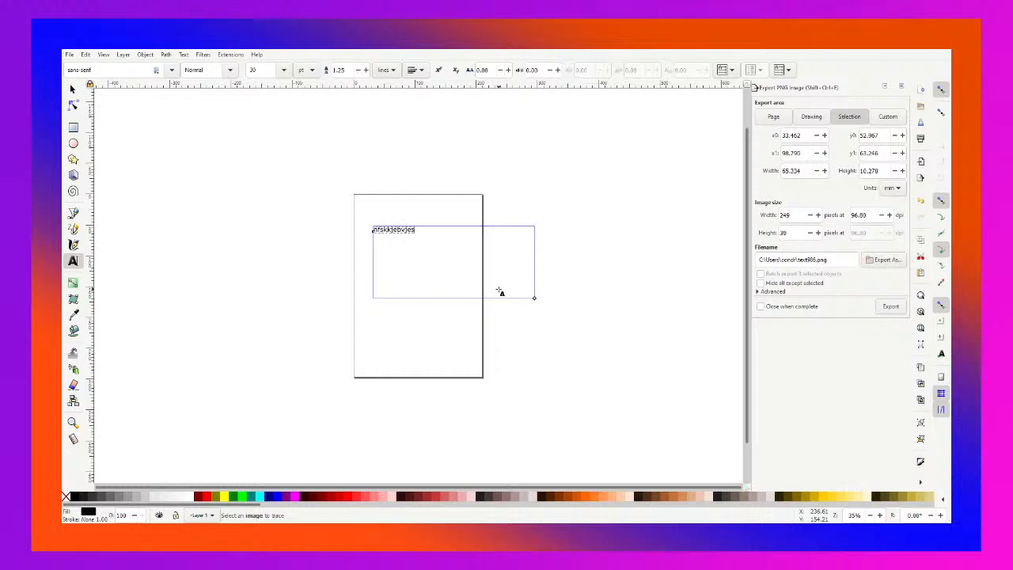
- Delete all the characters in the text frame and return to the Selector tool
key("BackSpace")
key("BackSpace")
key("BackSpace")
key("BackSpace")
key("BackSpace")
key("BackSpace")
key("BackSpace")
key("BackSpace")
key("BackSpace")
key("BackSpace")
key("BackSpace")
key("BackSpace")
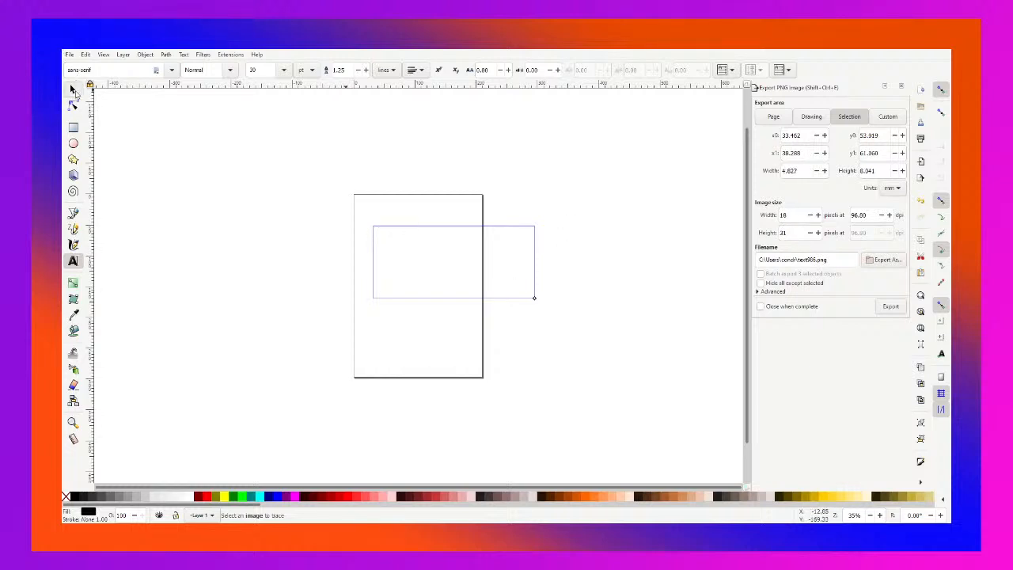
left_click(73, 90)
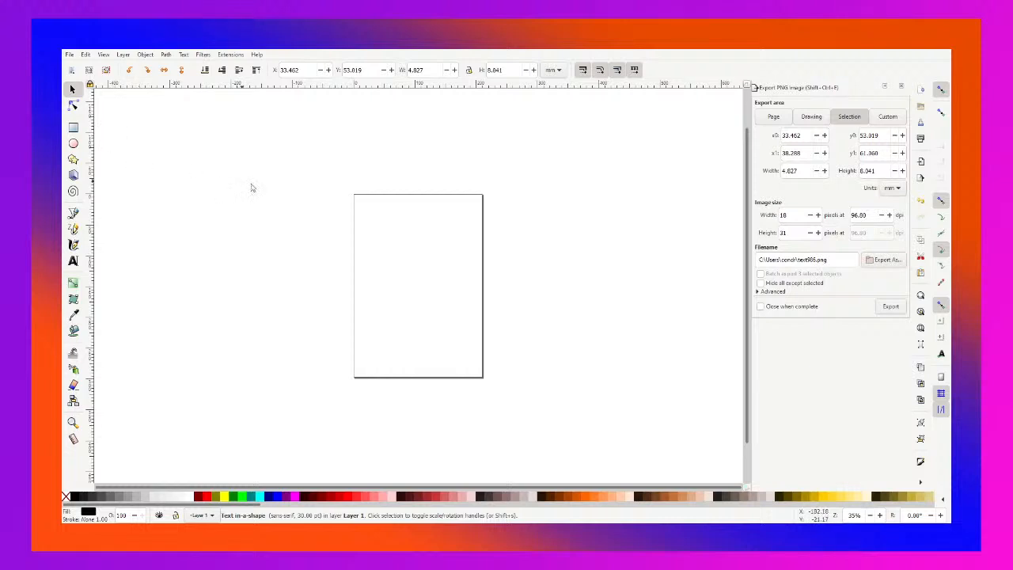
- Set the fill colour to maroon and the stroke colour to red
left_click(199, 497)
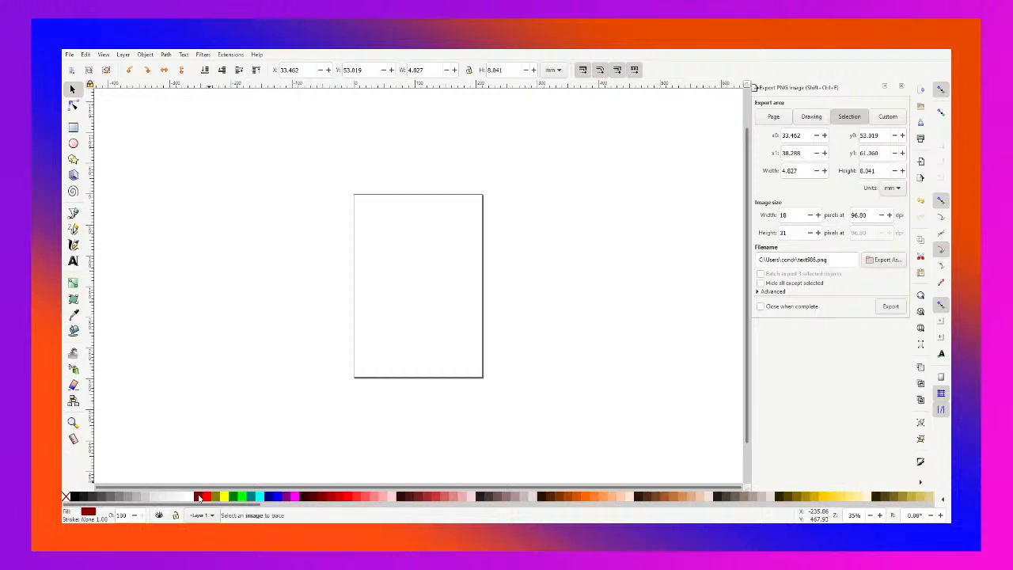
left_click(204, 498)
left_click(199, 498)
left_click(206, 499)
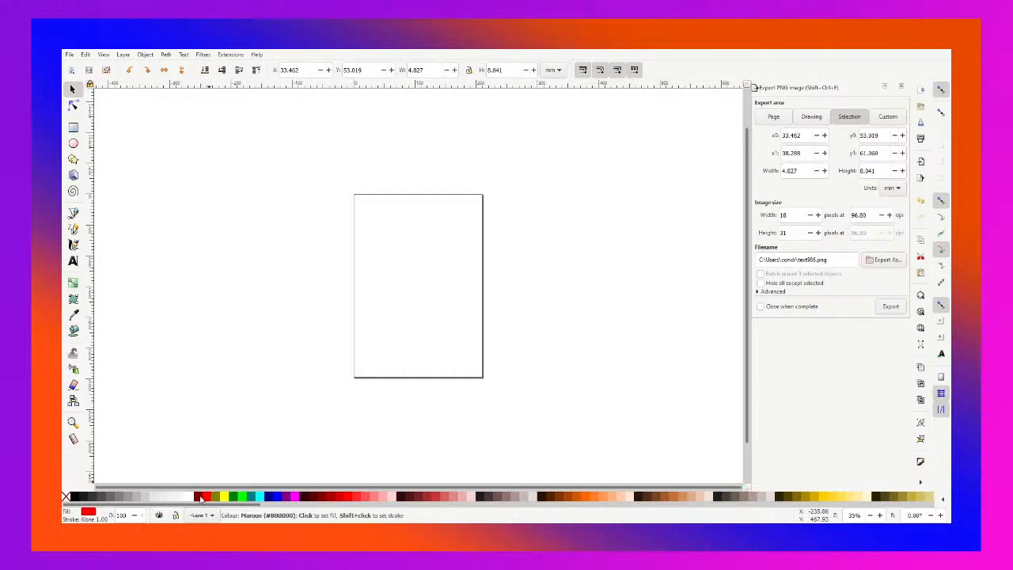
left_click(200, 499)
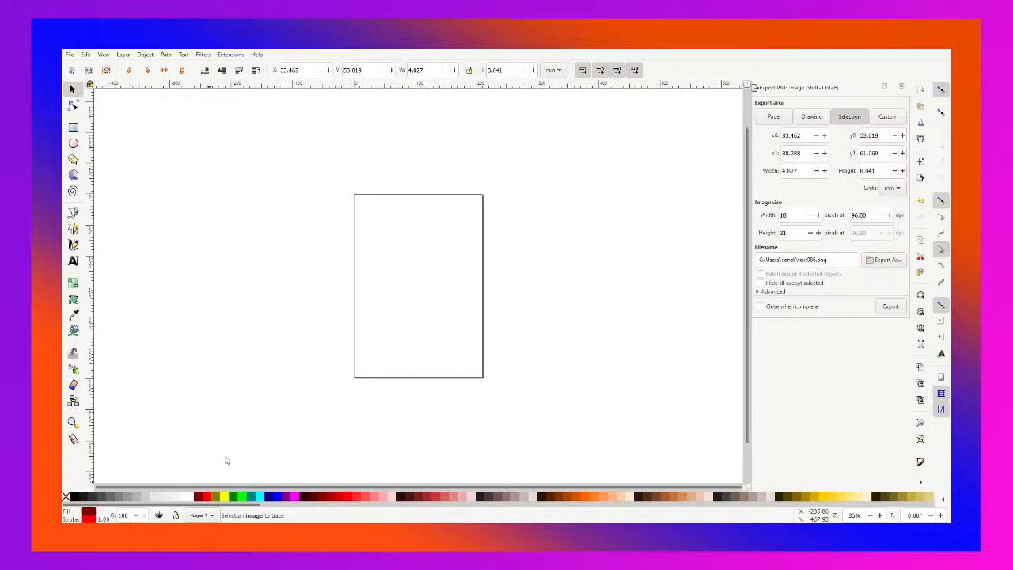
left_click(209, 499)
left_click(209, 500, "shift")
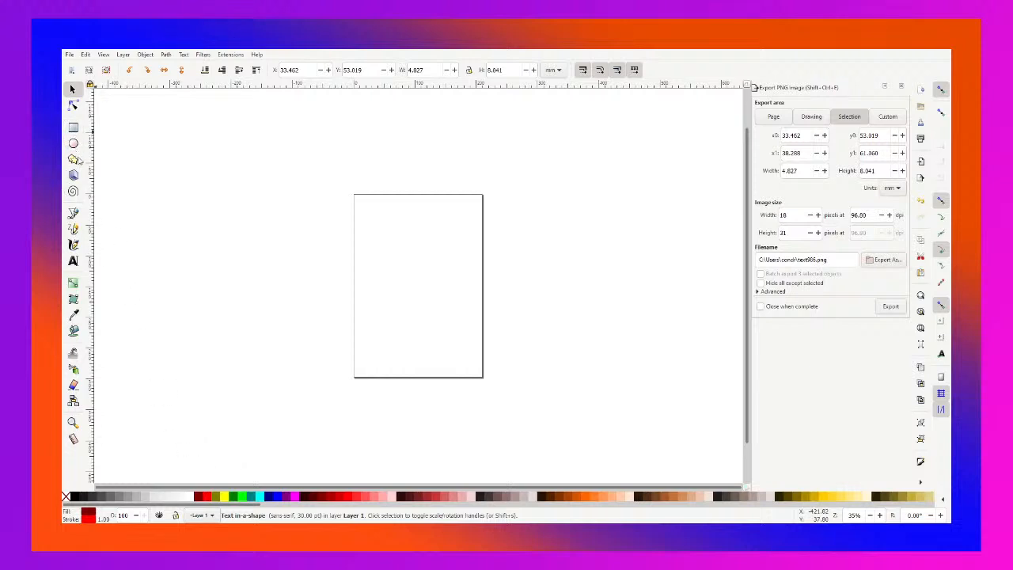
- Draw a rounded bar about 361 mm wide and 52 mm high across the page and move it to about X -73 mm, Y 67 mm
left_click(72, 127)
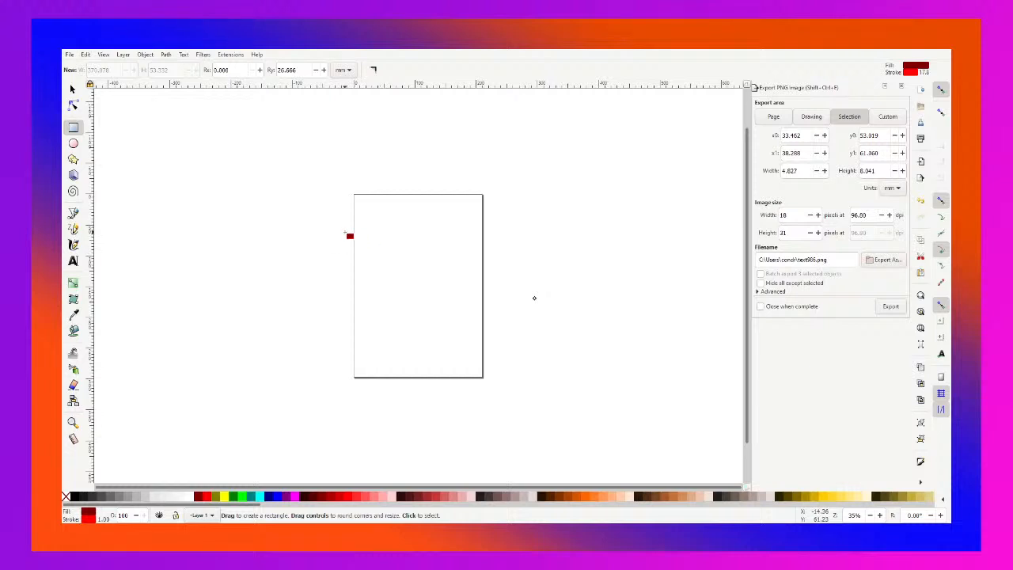
left_click_drag(356, 226, 578, 256)
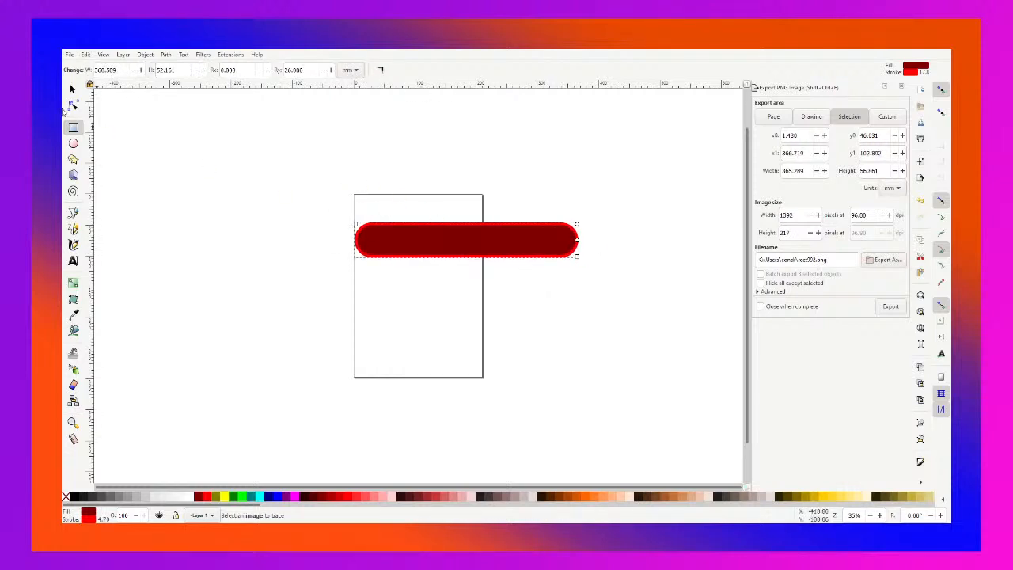
left_click(73, 90)
left_click_drag(460, 240, 412, 259)
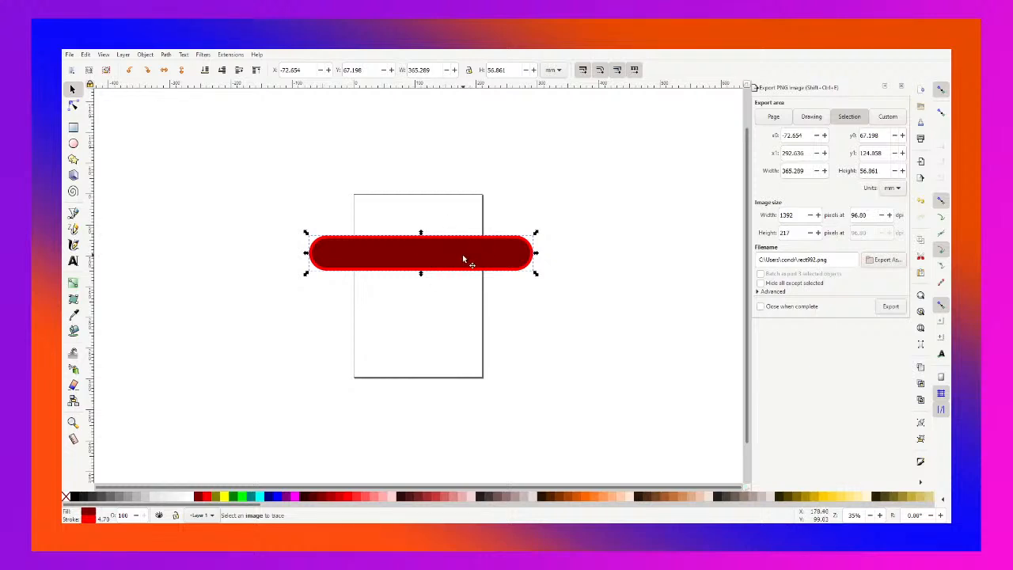
- Remove the rounding from the bar's corners with the Rectangle tool
key("r")
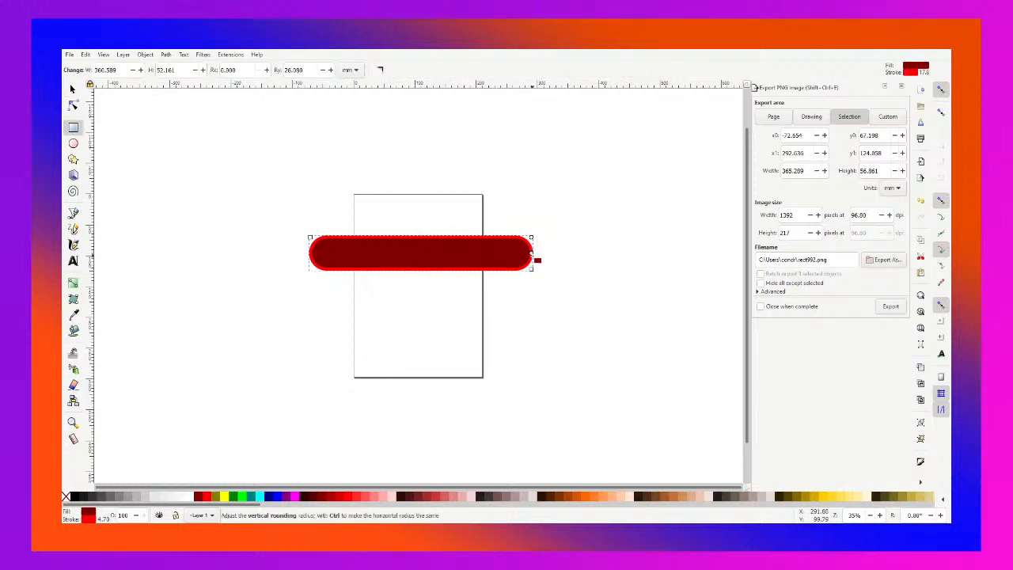
left_click(532, 253, "ctrl")
key("ctrl+z")
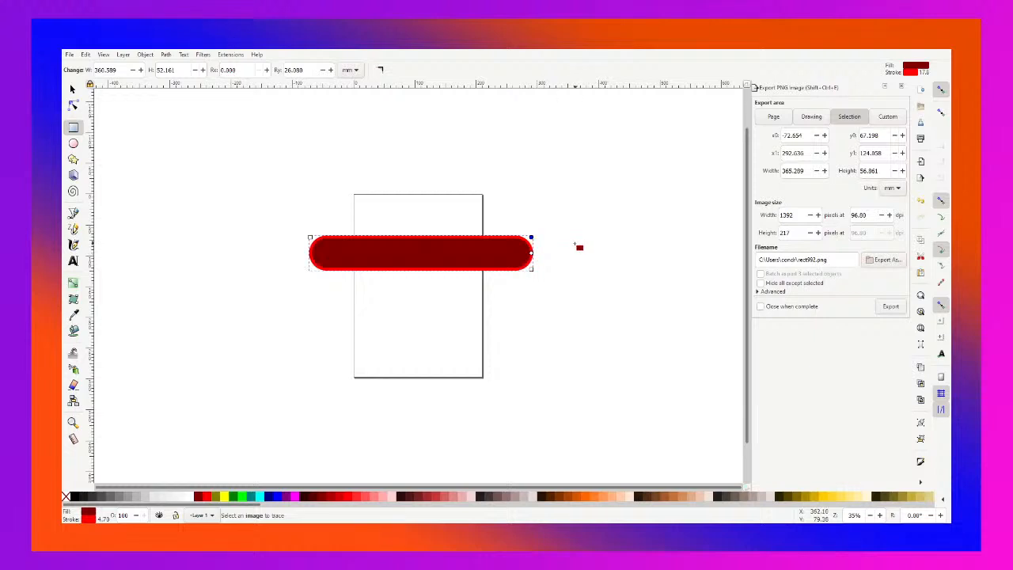
left_click(532, 236, "ctrl")
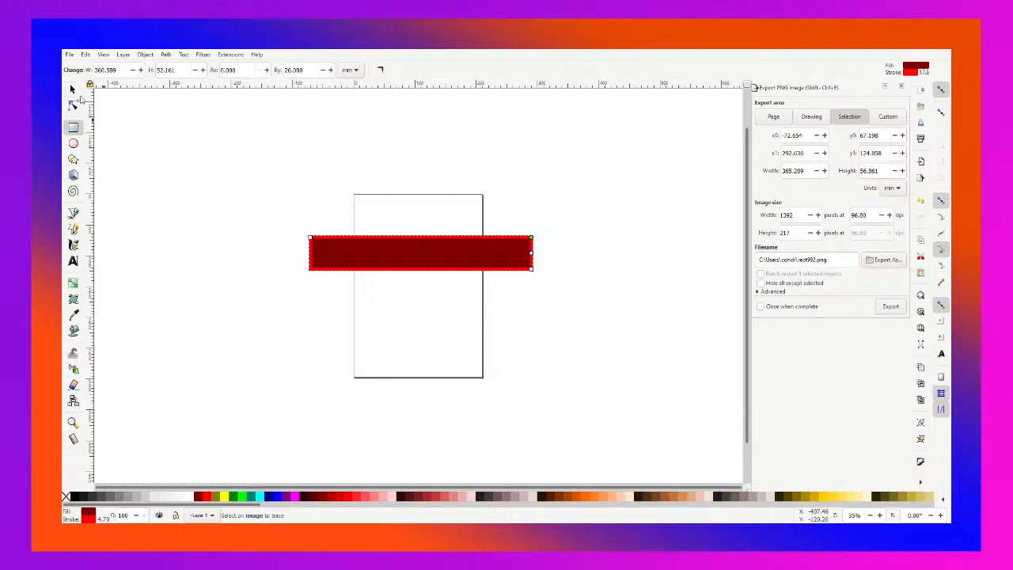
- Move the bar to about X -69 mm, Y 74 mm, try adjusting its corner rounding, and undo the move
left_click(74, 91)
left_click_drag(425, 249, 428, 252)
key("r")
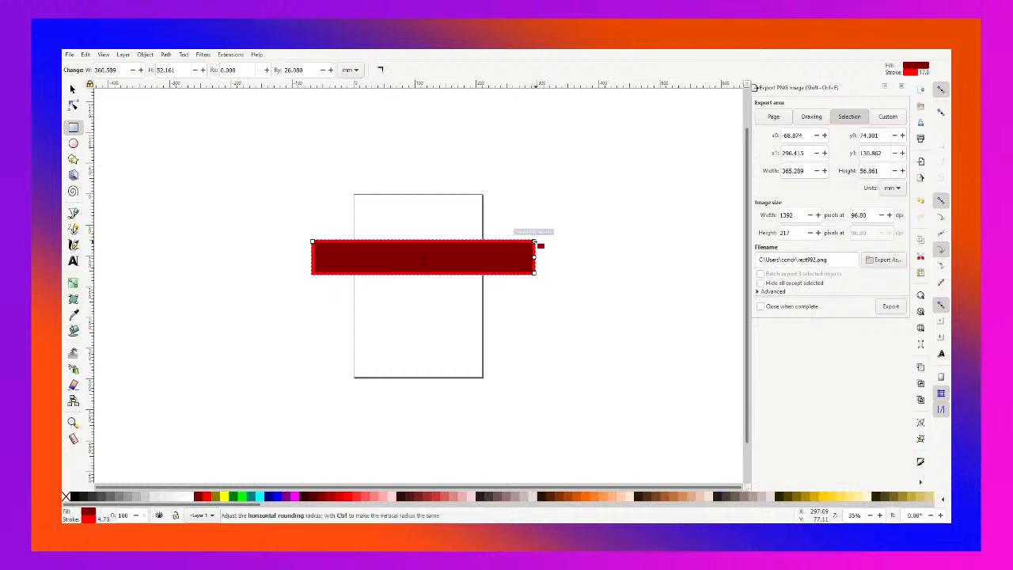
mouse_move(535, 244)
left_mouse_down()
mouse_move(532, 258)
mouse_move(554, 245)
left_mouse_up()
key("Escape")
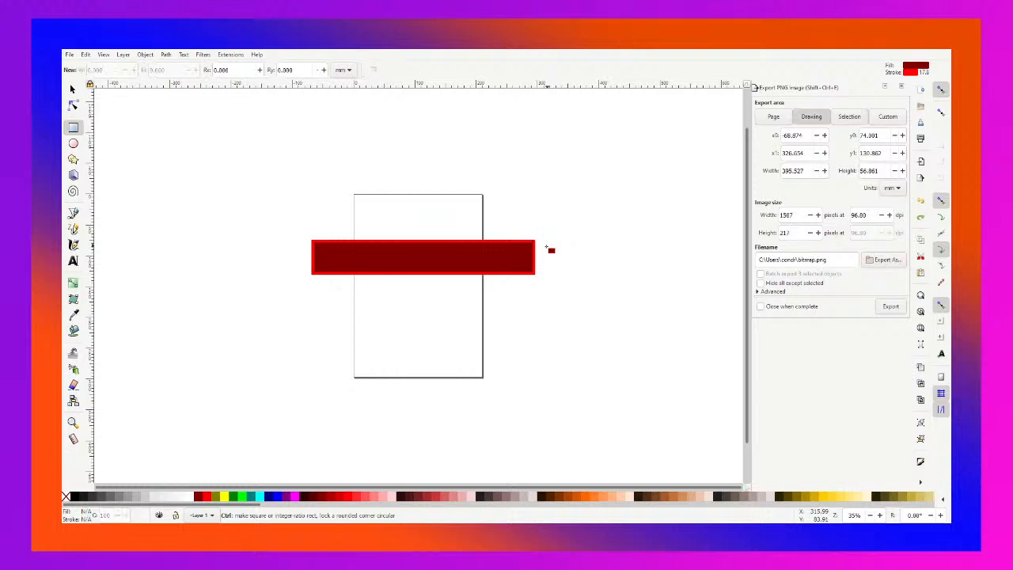
key("ctrl+z")
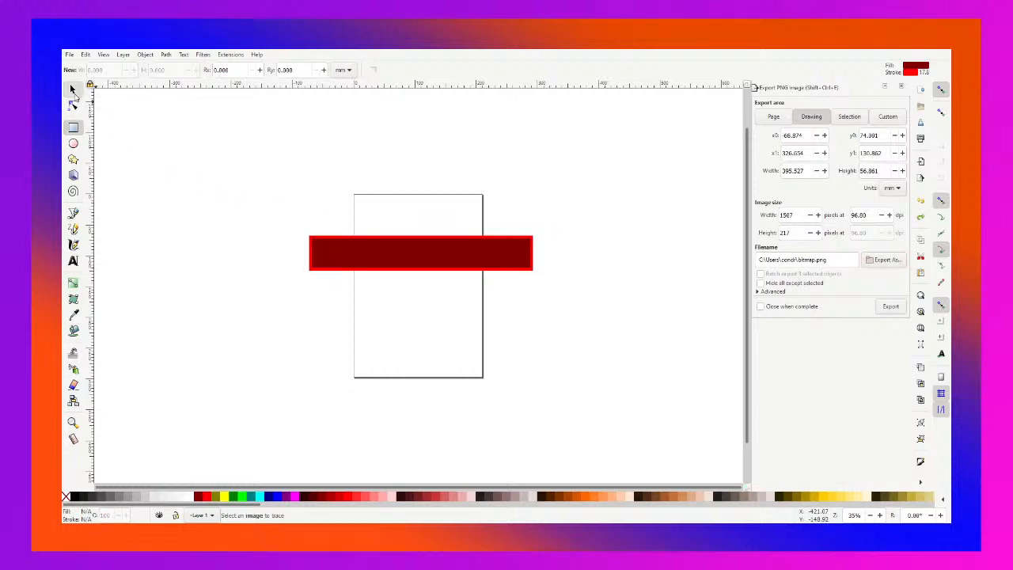
- Reselect the bar and undo the removal of its corner rounding
left_click(72, 89)
double_click(407, 247)
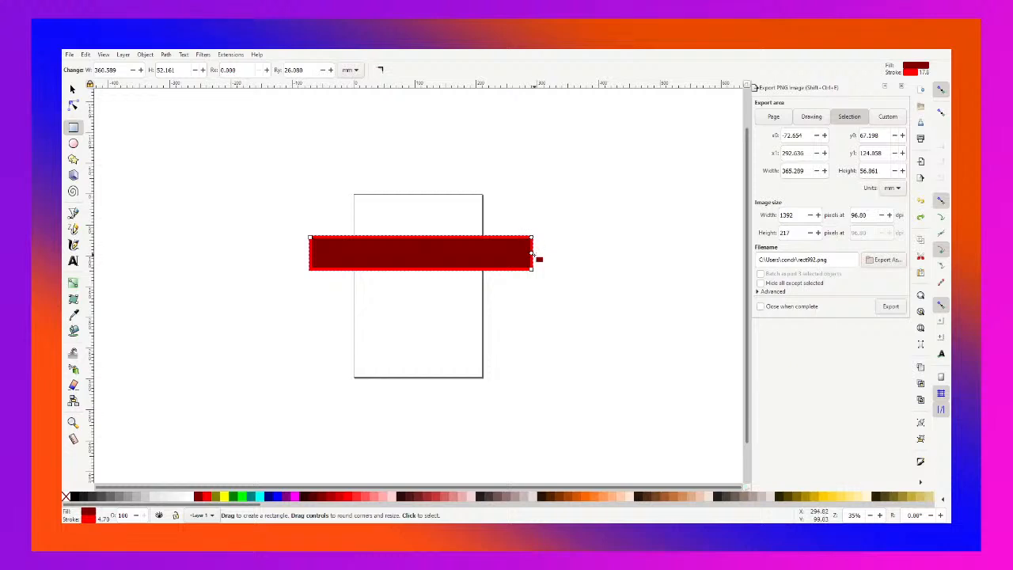
left_click(72, 90)
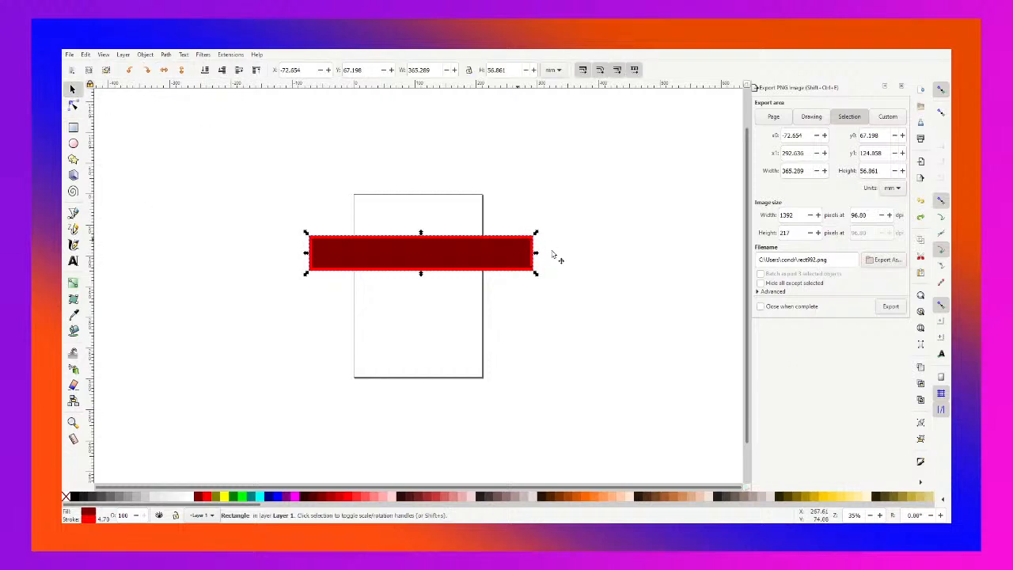
double_click(479, 247)
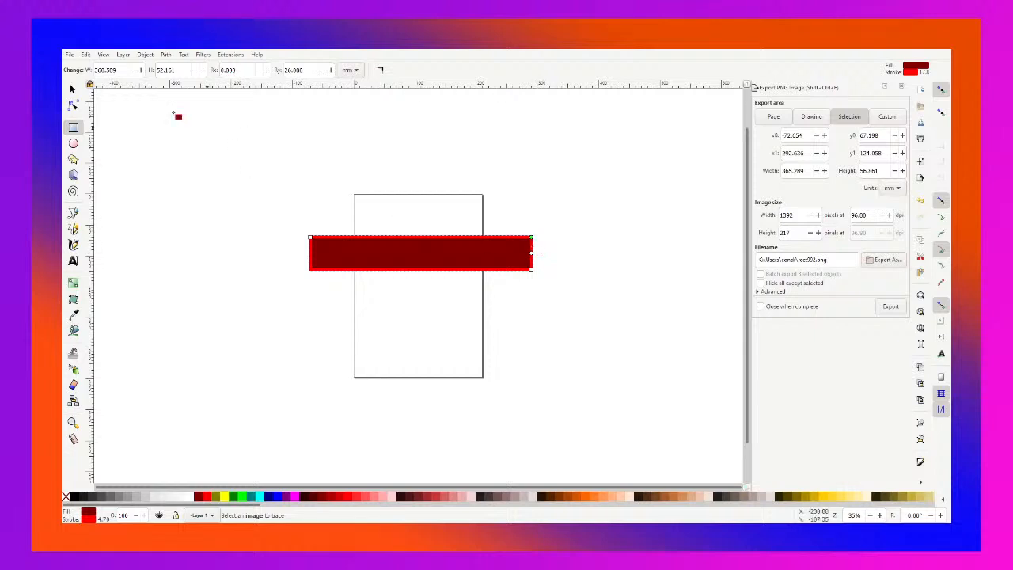
key("ctrl+z")
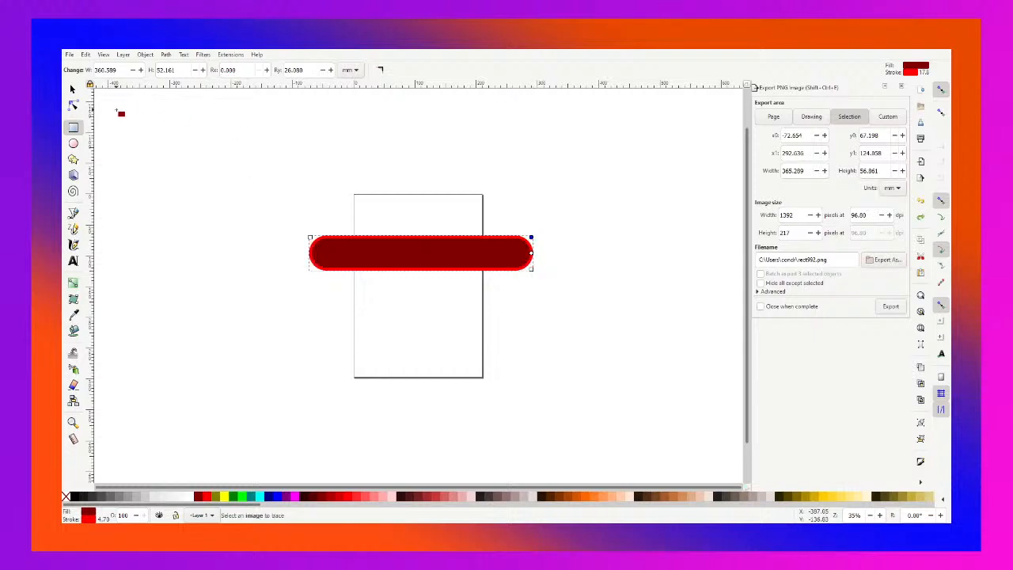
left_click(72, 89)
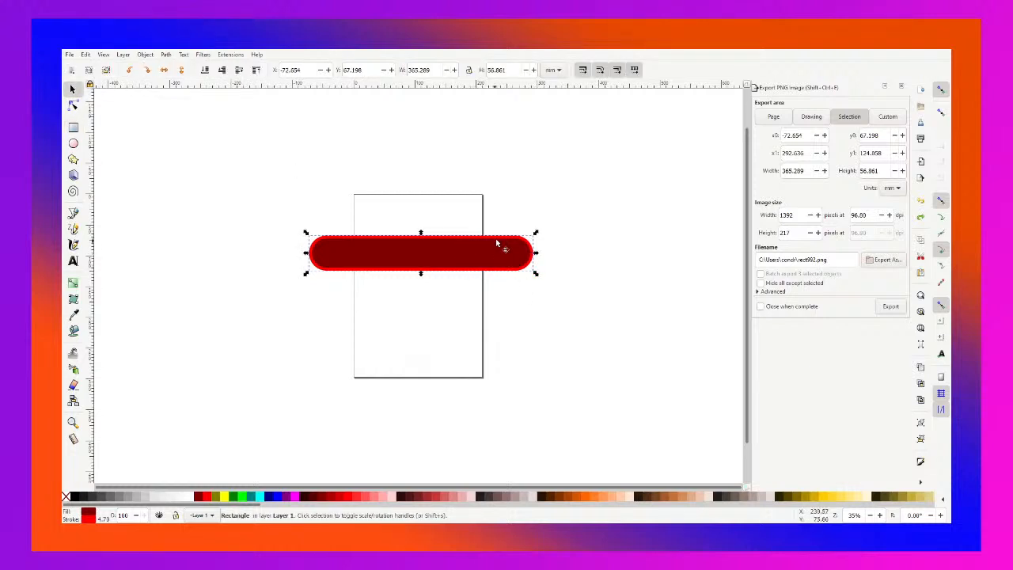
- Draw an ellipse with radii of about 123 by 134 mm over the bar, make it whole, and delete the small stray ellipse
left_click(73, 142)
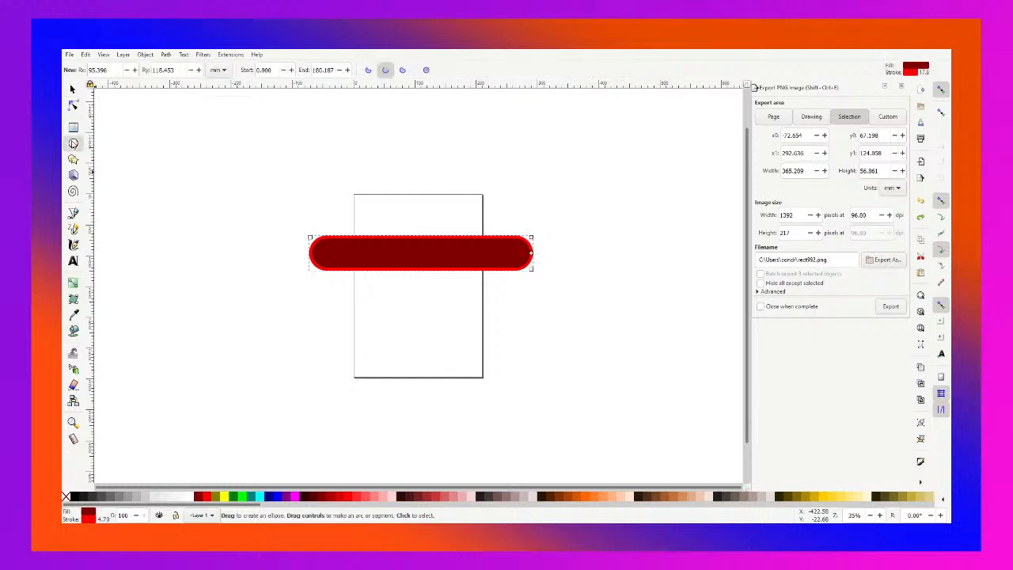
left_click_drag(354, 209, 507, 369)
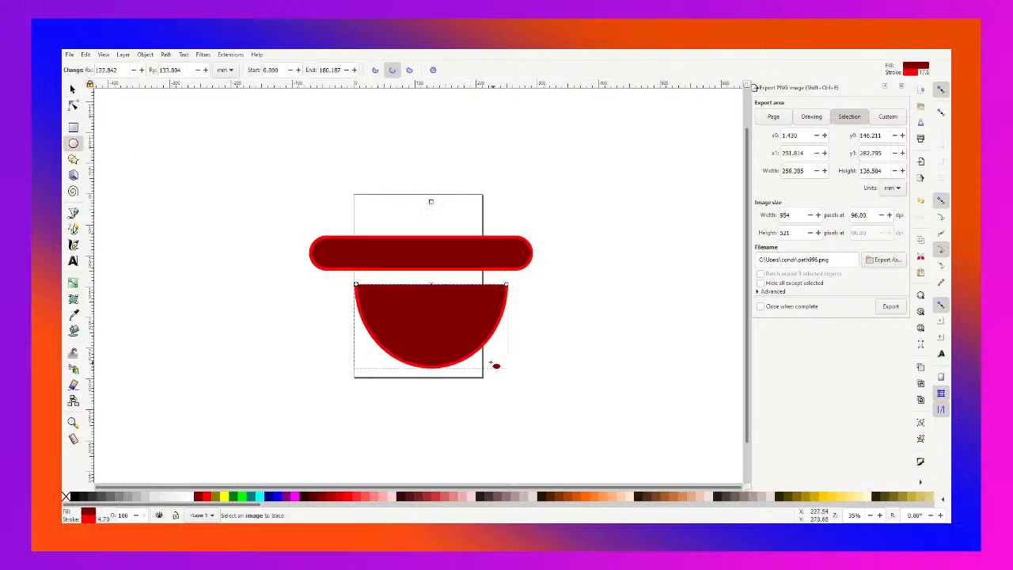
left_click(433, 69)
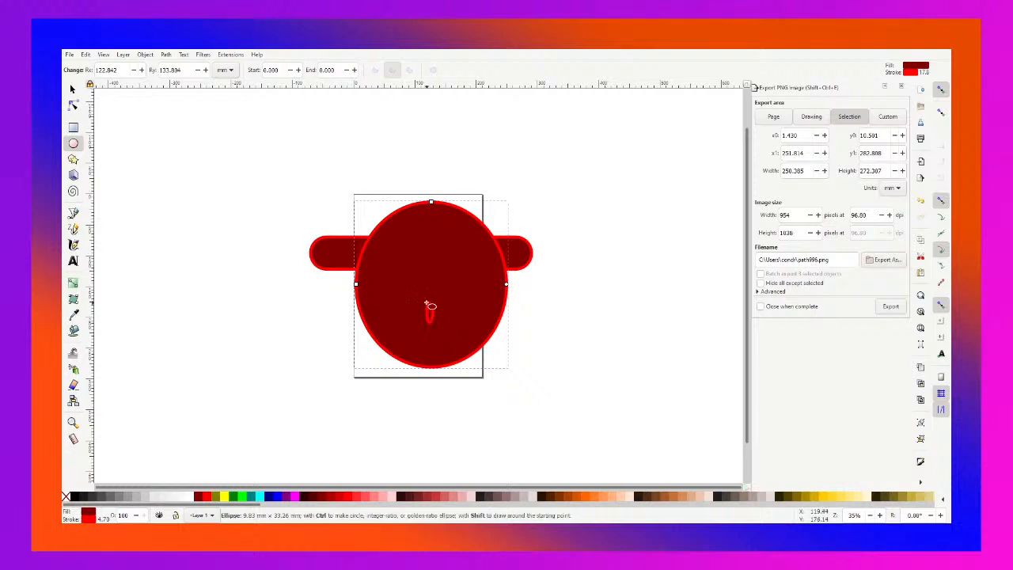
left_click_drag(429, 305, 430, 303)
key("Delete")
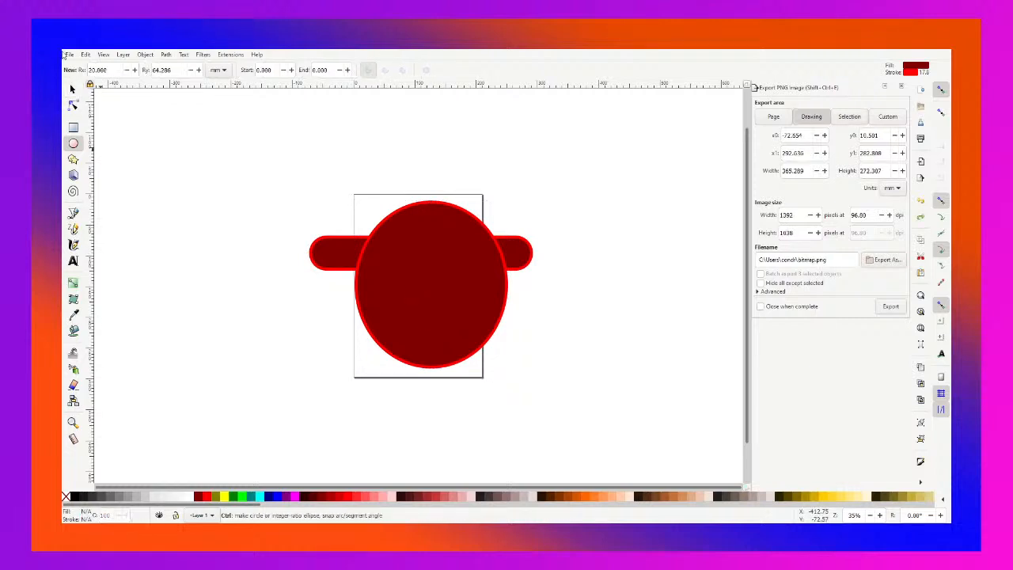
left_click(72, 91)
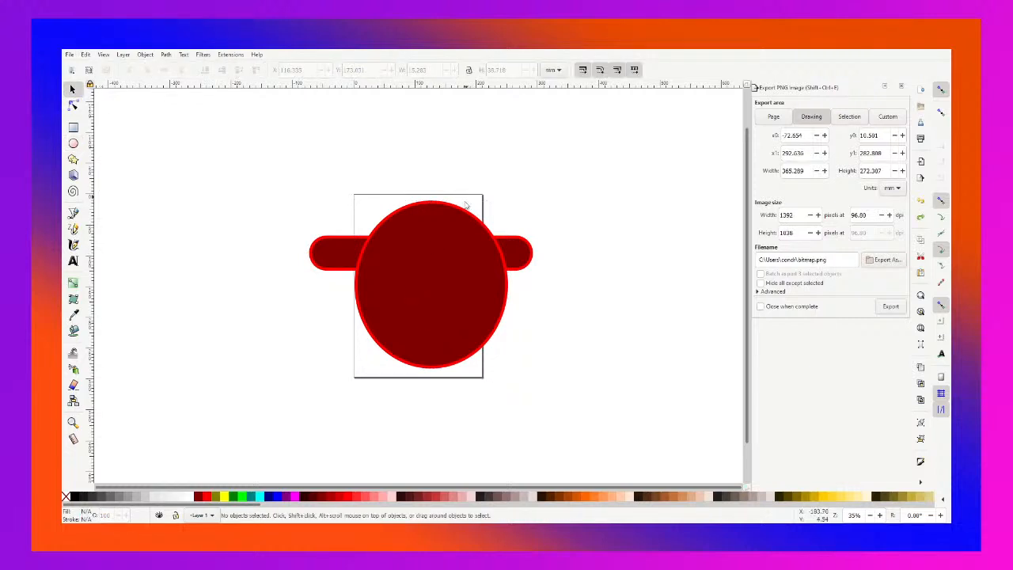
- Lock the ellipse's proportions, scale it down to about 154 by 167 mm, and move it to about X 31 mm, Y 23 mm
left_click(437, 259)
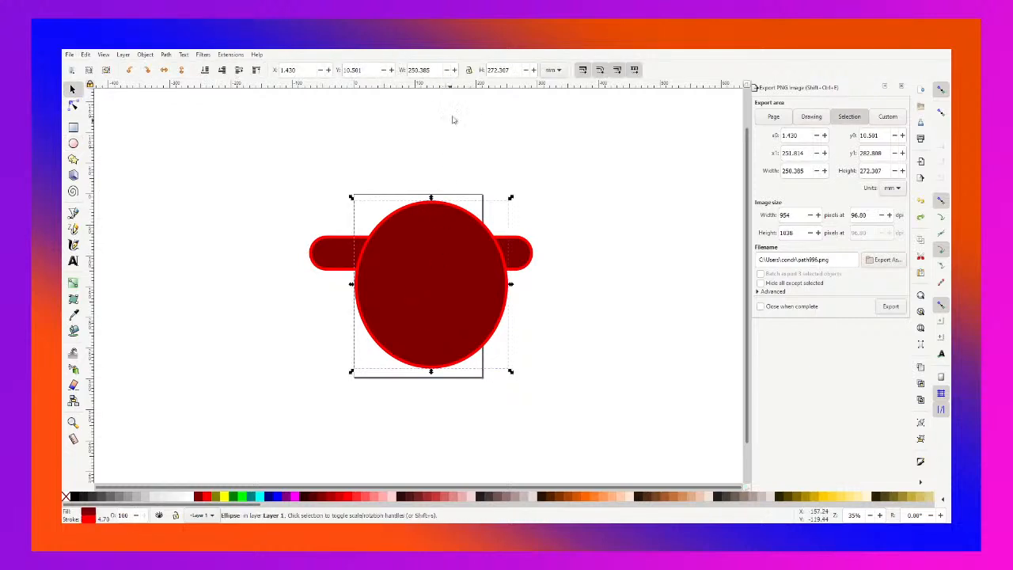
left_click(469, 70)
left_click_drag(353, 197, 411, 260)
left_click_drag(444, 303, 405, 248)
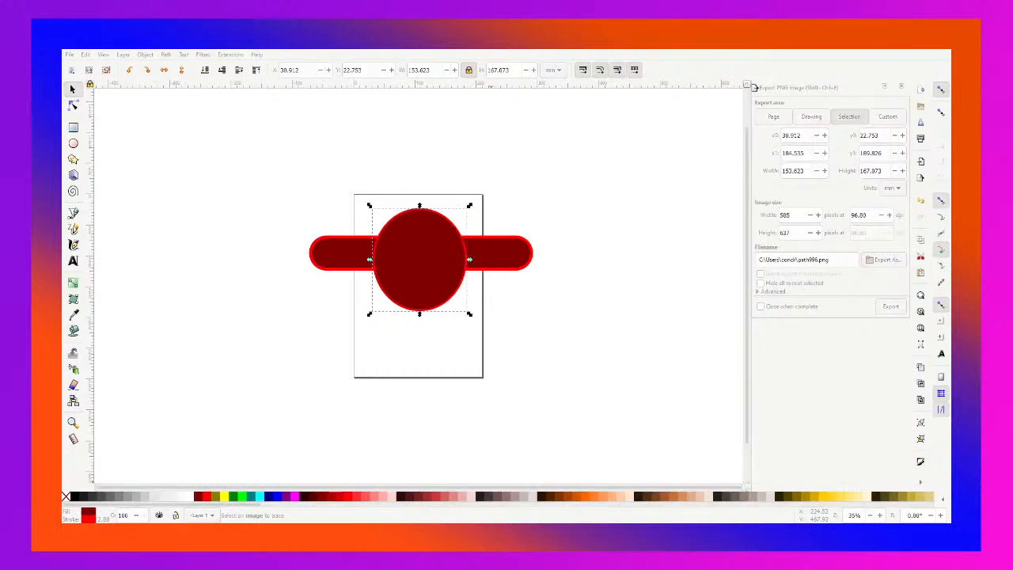
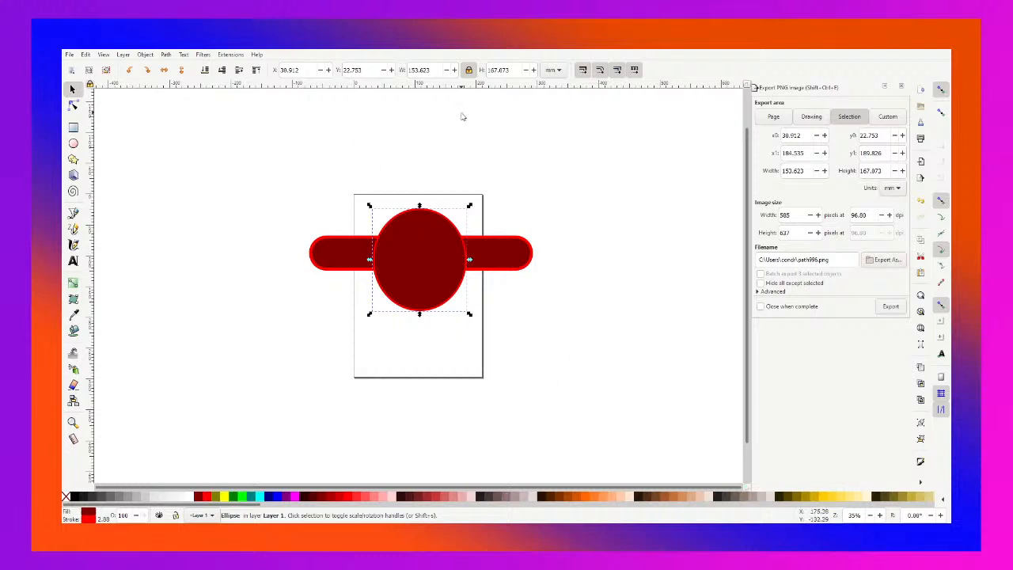
- Scale the ellipse to about 117 by 128 mm, centre it over the bar at about X 52 mm, Y 33 mm, and deselect it
left_click_drag(470, 204, 446, 224)
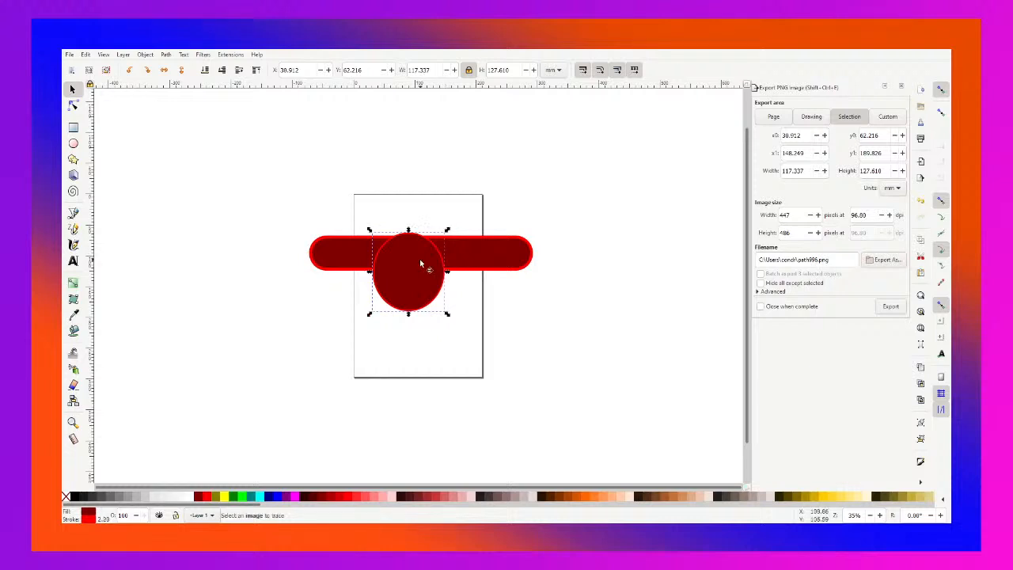
left_click_drag(420, 259, 435, 242)
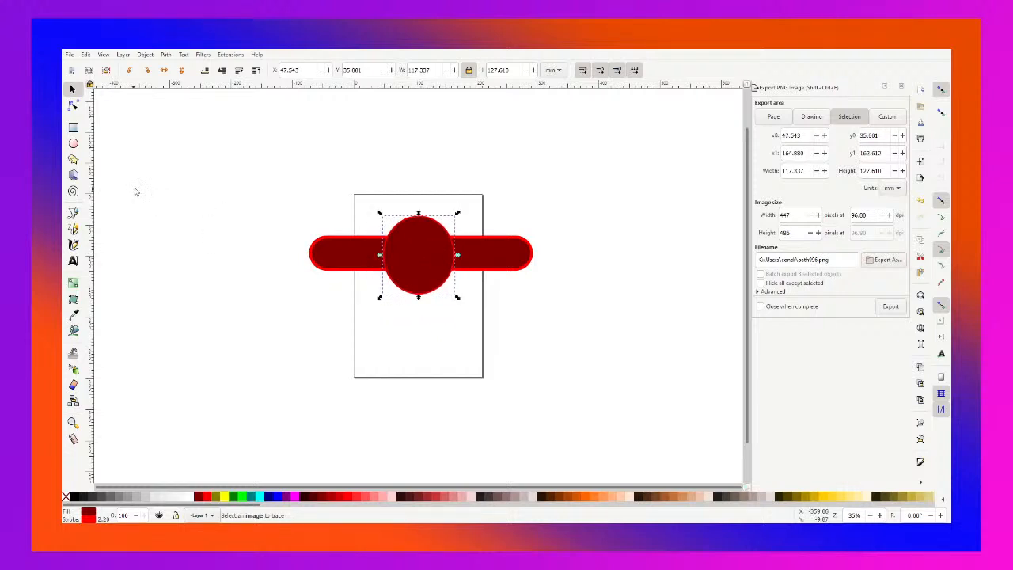
left_click(325, 142)
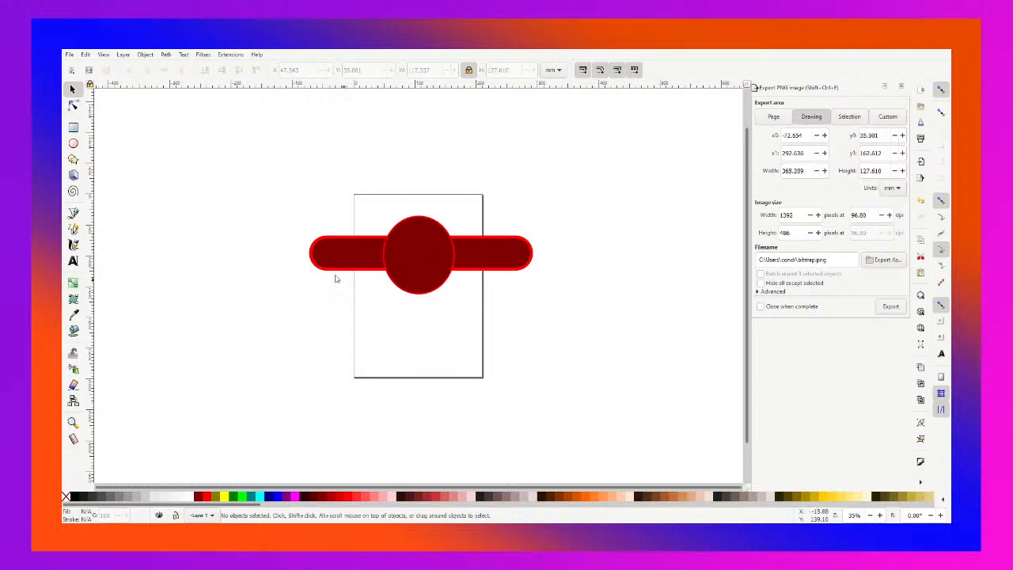
left_click_drag(404, 265, 409, 263)
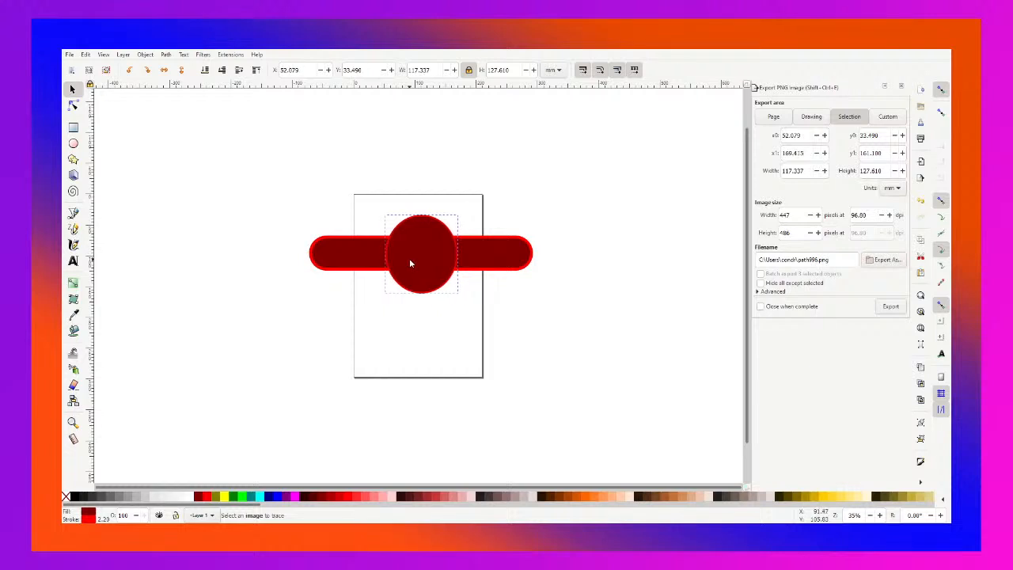
left_click(333, 157)
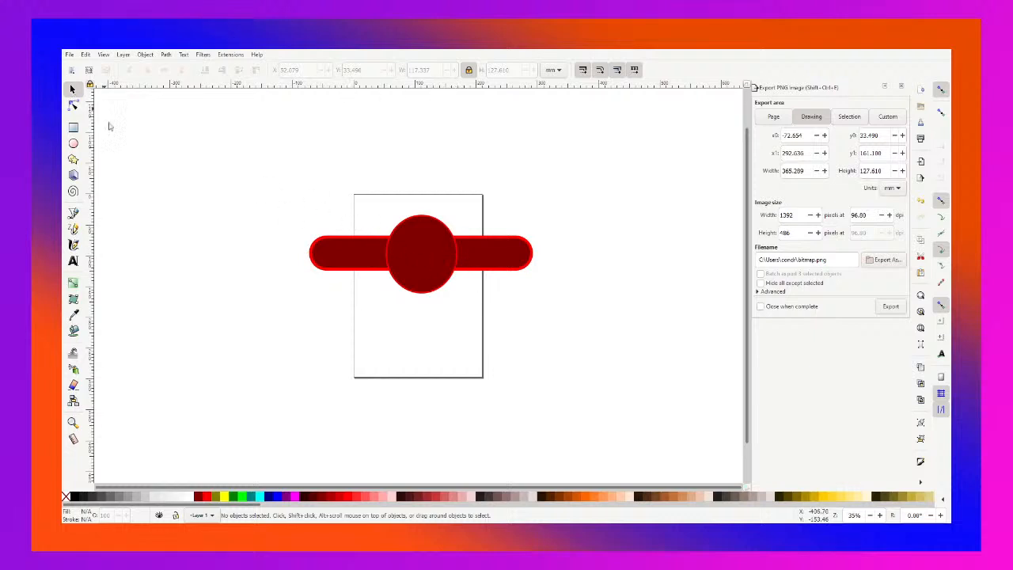
- Select the rounded bar and the ellipse together and unite them into one path with Union
key("shift")
left_click_drag(233, 108, 616, 437)
key("Escape")
left_click(492, 253)
left_click(419, 238, "shift")
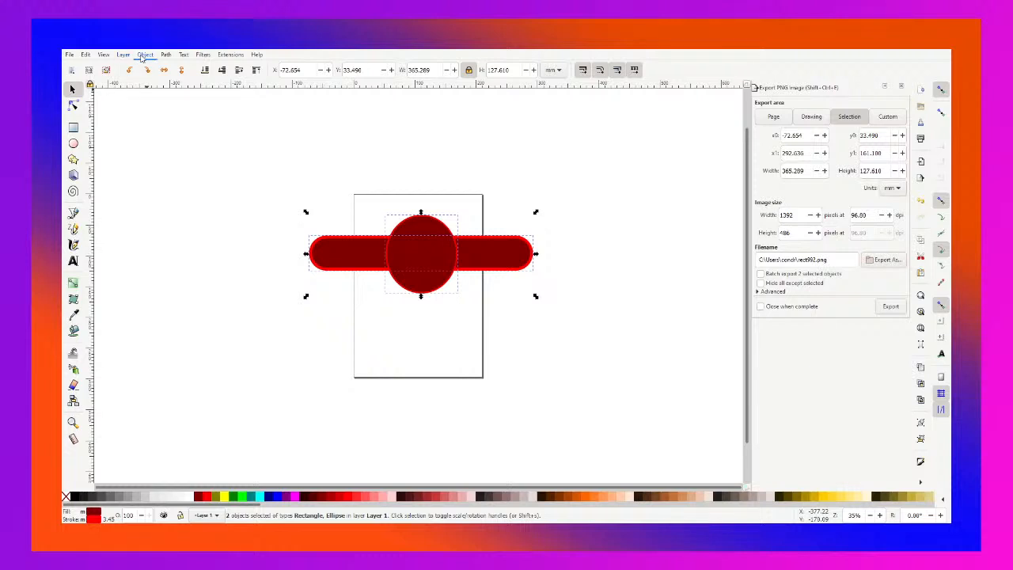
left_click(165, 54)
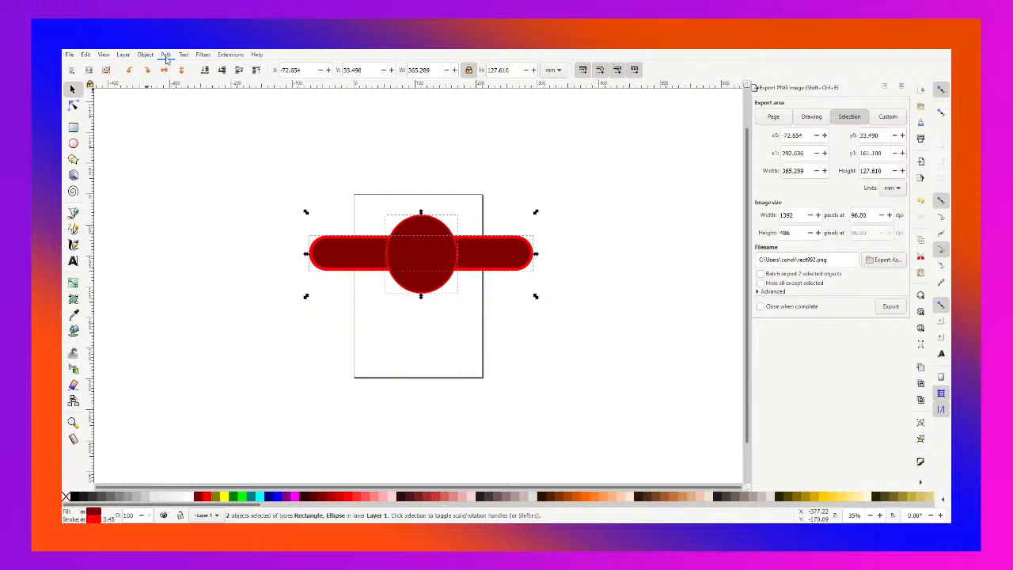
left_click(181, 106)
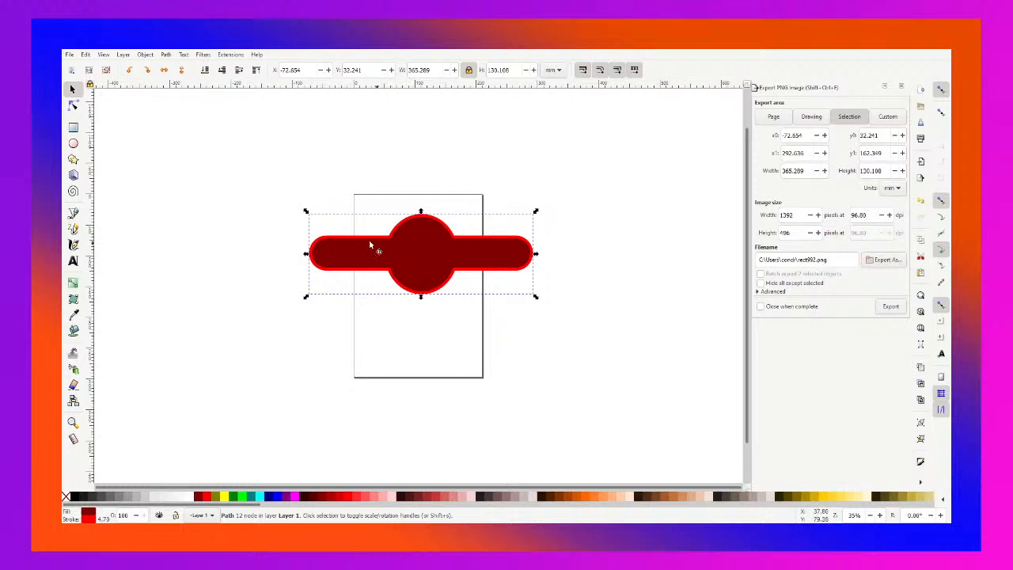
- Try reshaping the upper curve of the merged badge by node editing, undo the change, and deselect the shape
left_click(72, 107)
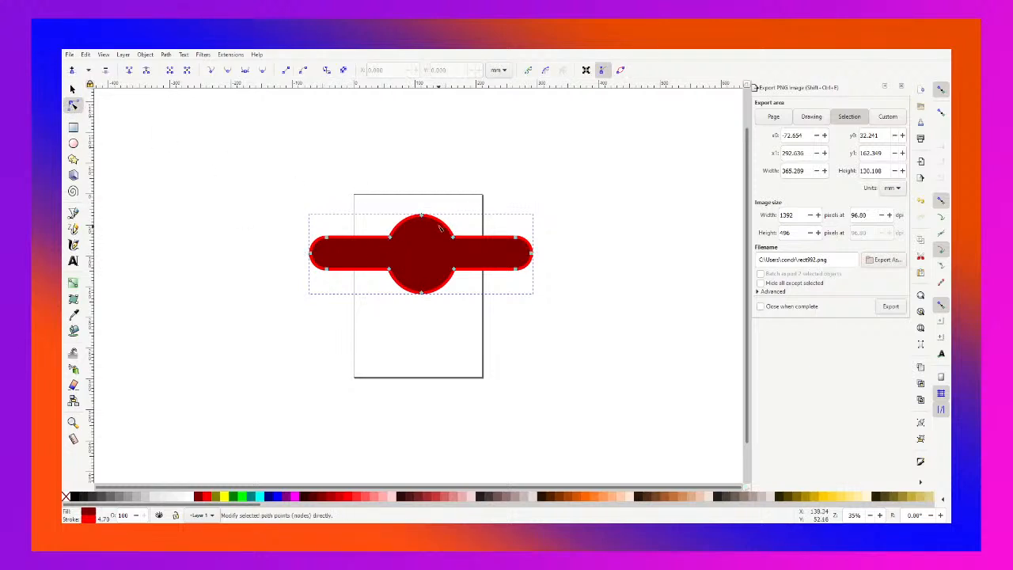
mouse_move(443, 229)
left_mouse_down()
mouse_move(437, 251)
mouse_move(482, 240)
mouse_move(401, 215)
mouse_move(462, 235)
mouse_move(439, 223)
left_mouse_up()
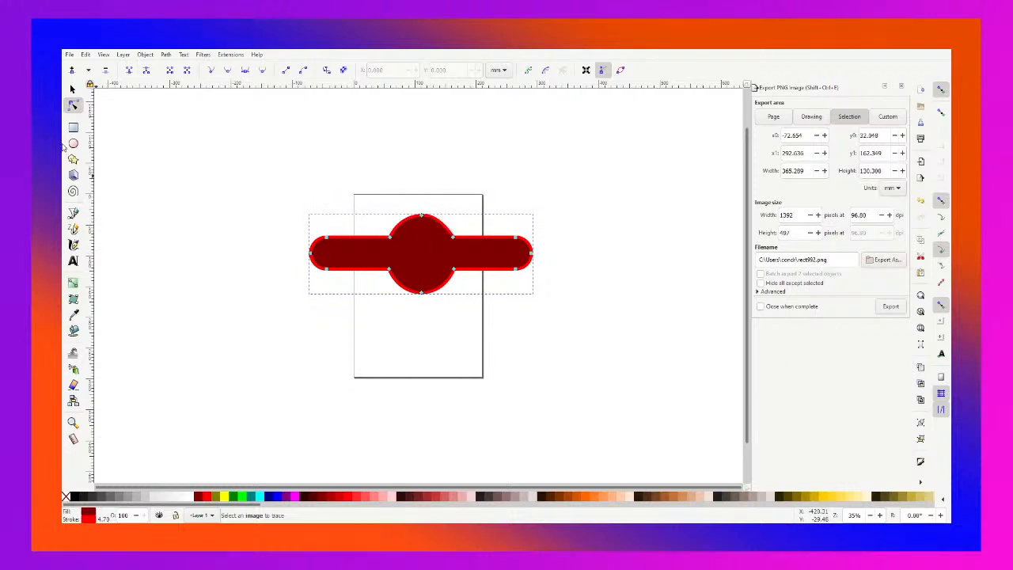
left_click(73, 90)
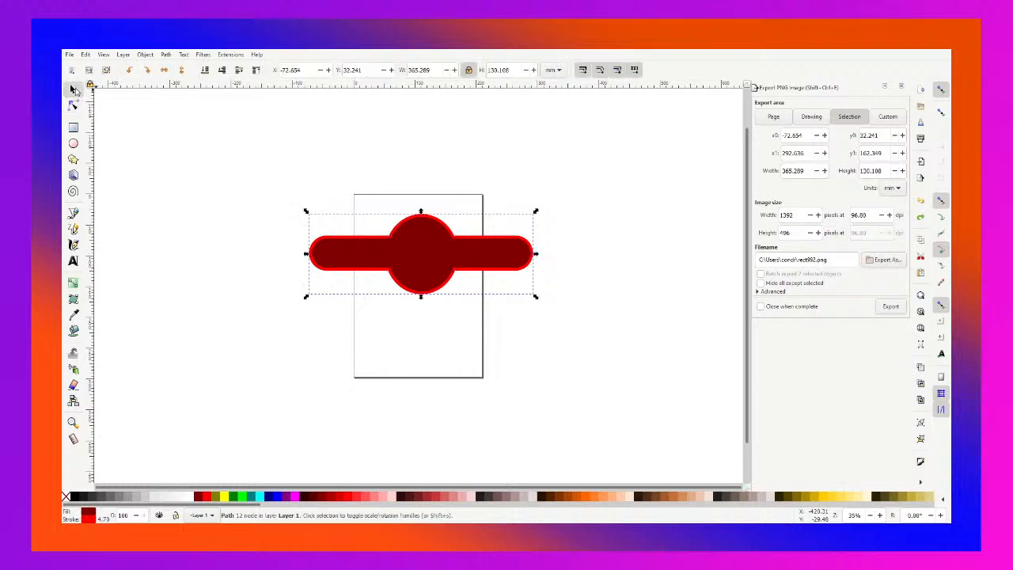
left_click(160, 125)
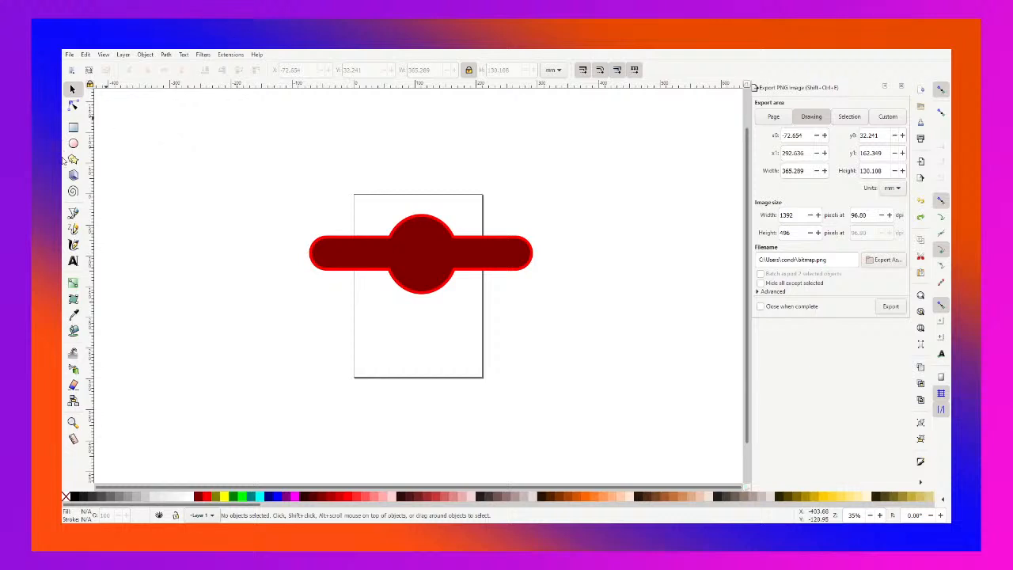
- Create a text frame across the badge's bar and enter DEESIDE DAIRY in white capitals
left_click(72, 261)
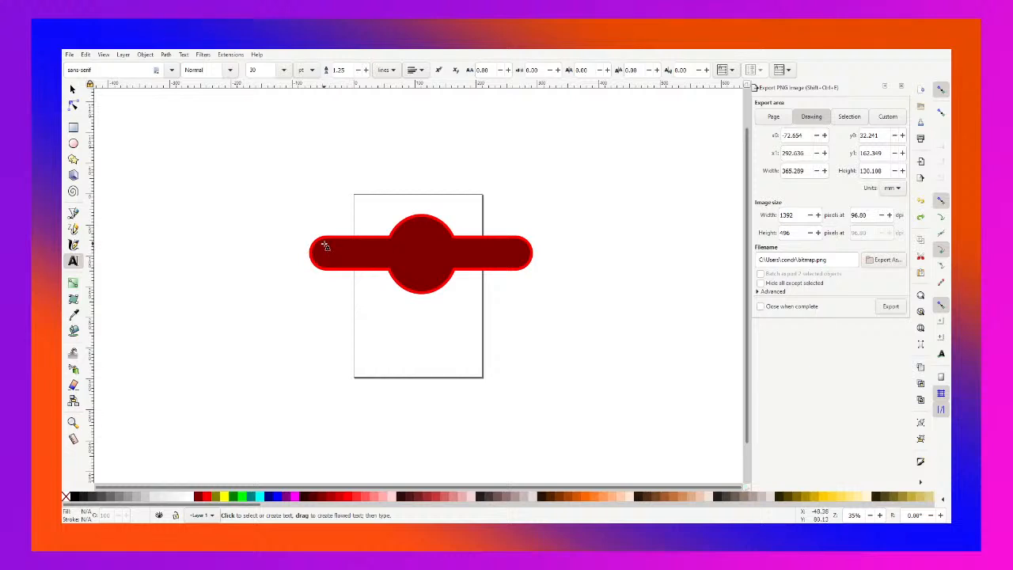
left_click_drag(324, 246, 523, 261)
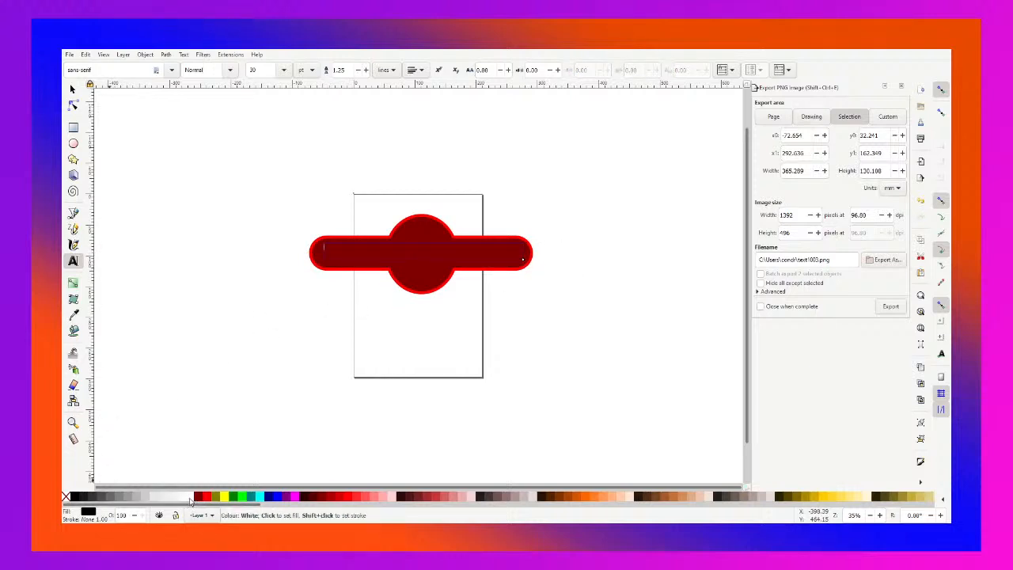
left_click(190, 499)
type("de")
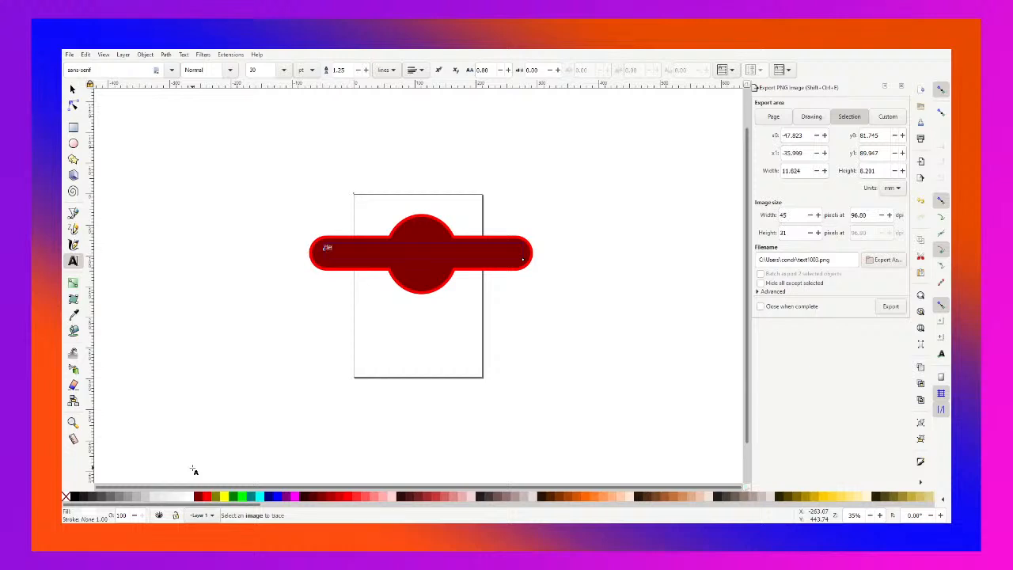
key("BackSpace")
key("BackSpace")
type("DEES")
type("IDE")
type(" DAIR")
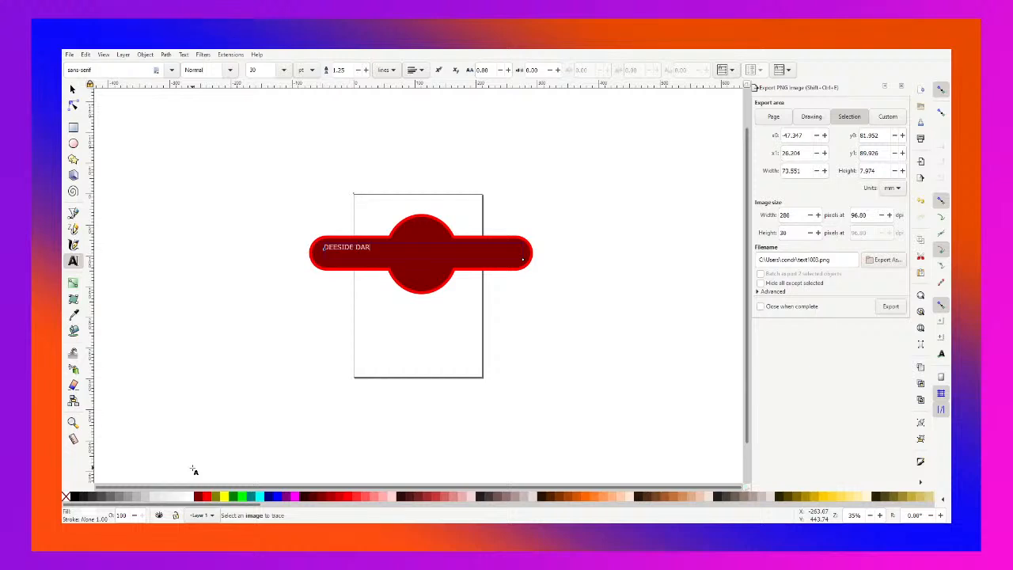
type("Y")
- Scale the text up to about 281 by 27 mm, place it across the bar at about X -26 mm, Y 81 mm, and deselect it
left_click(73, 89)
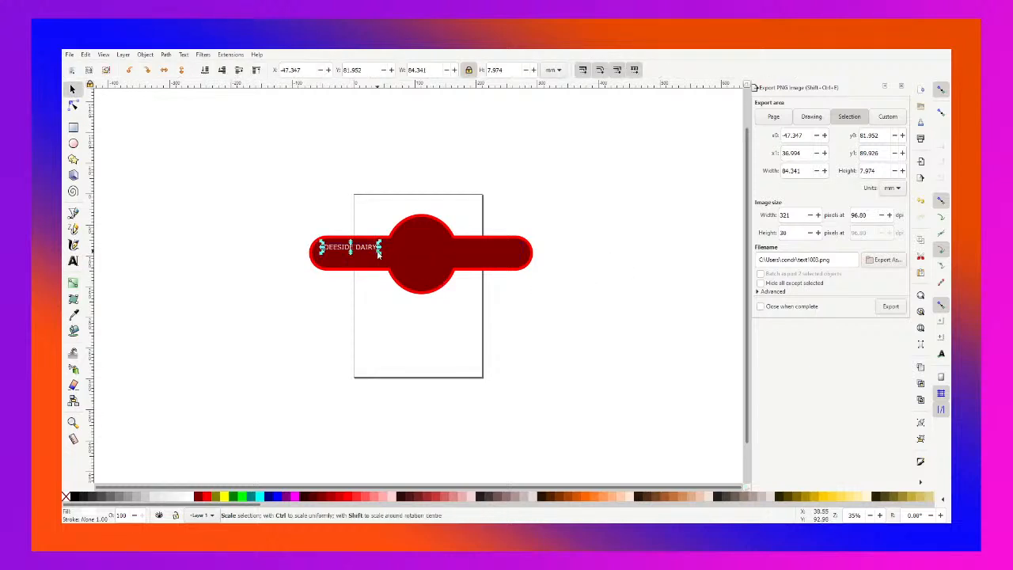
mouse_move(378, 248)
left_mouse_down()
mouse_move(422, 281)
mouse_move(398, 269)
mouse_move(451, 254)
left_mouse_up()
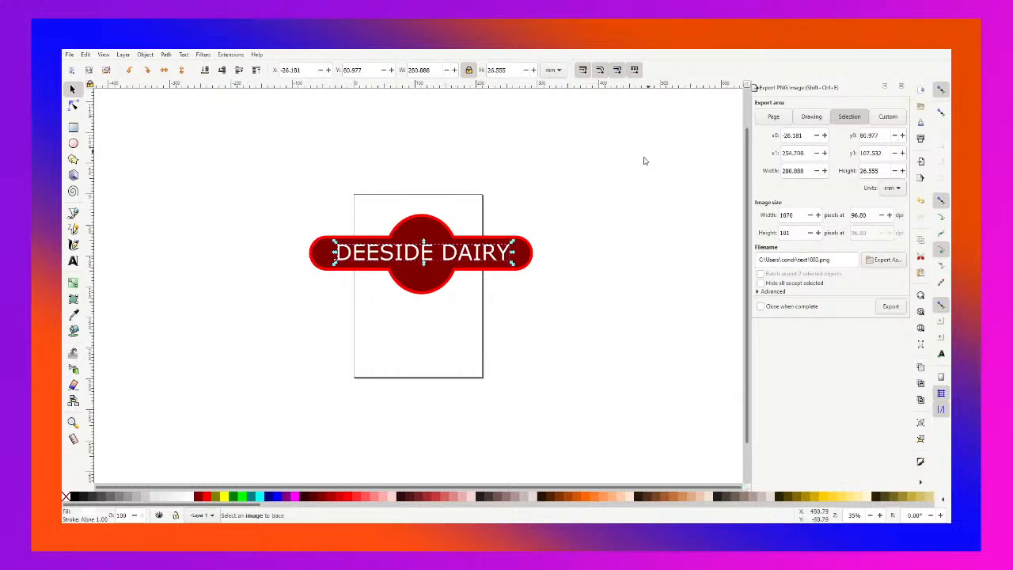
left_click(626, 180)
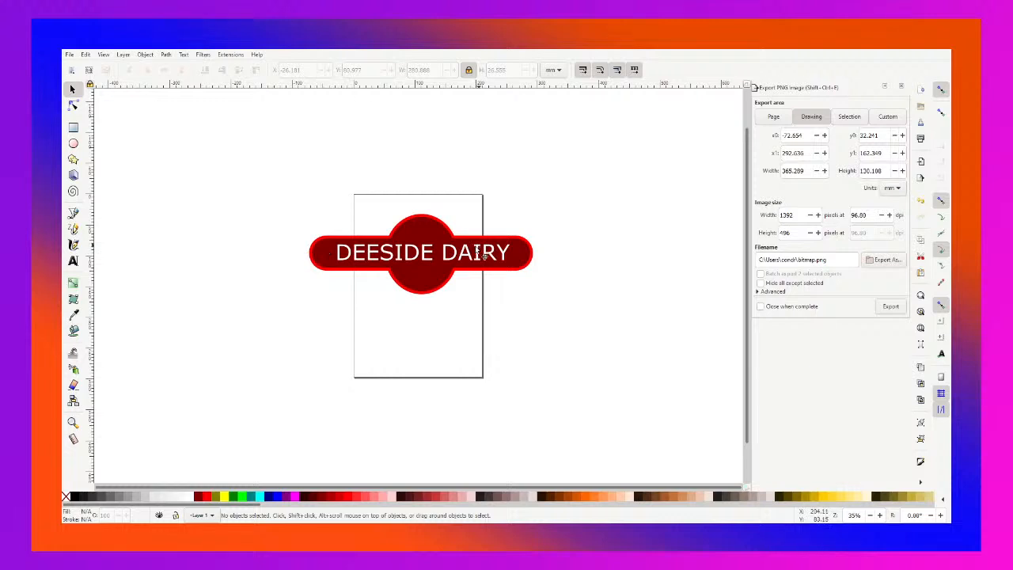
- Select the whole DEESIDE DAIRY text and change its font to Copperplate Gothic Bold
left_click(411, 259)
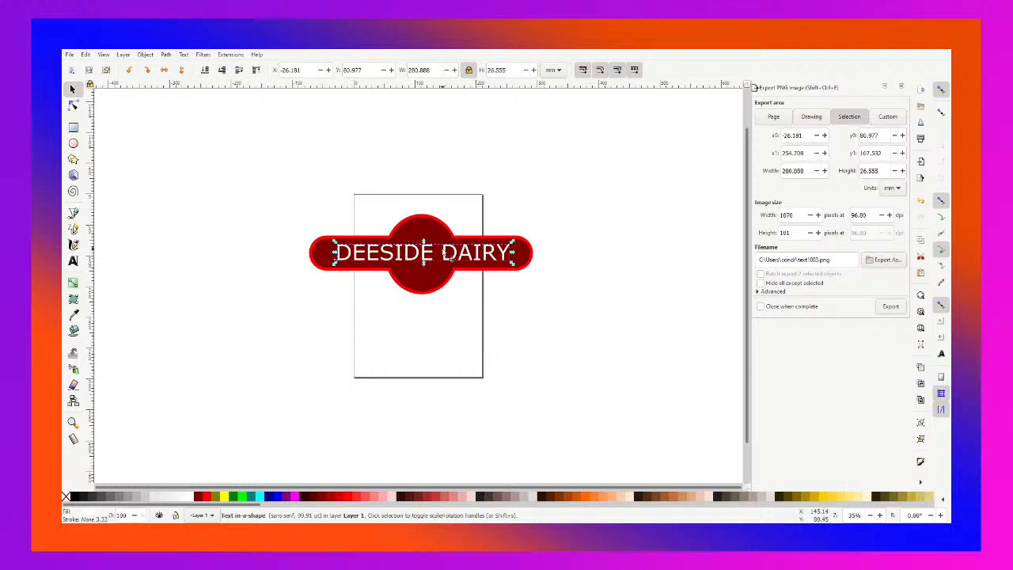
double_click(474, 255)
left_click_drag(509, 255, 308, 253)
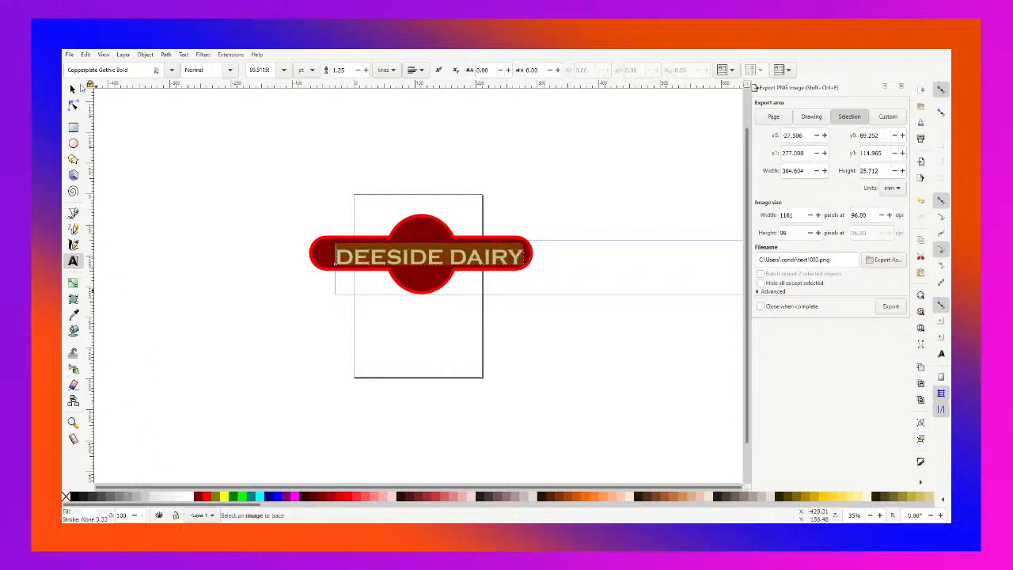
- Centre the restyled text within the bar at about X -34 mm, Y 82 mm and deselect it
left_click(72, 89)
left_click_drag(476, 259, 464, 254)
left_click(636, 224)
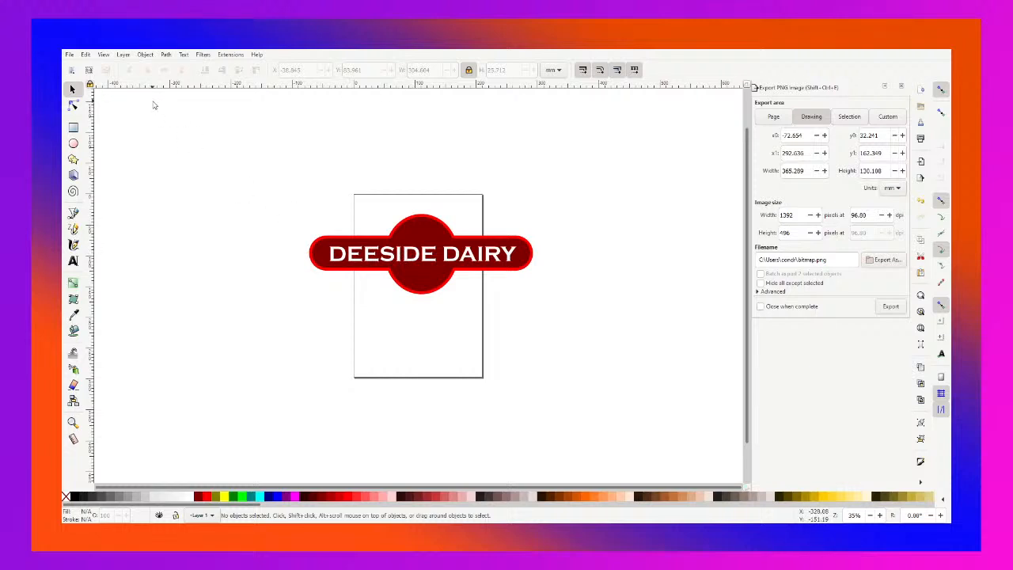
left_click(409, 258)
left_click_drag(409, 258, 411, 256)
left_click(693, 206)
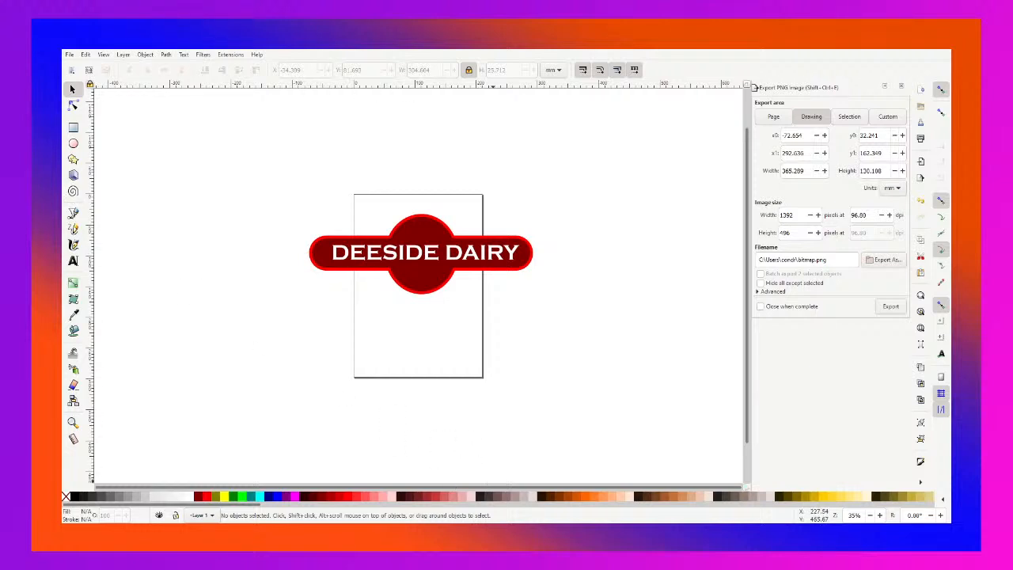
- Paste the cow image below the logo at about X -26 mm, Y 207 mm and trace it into a vector path
key("alt+Tab")
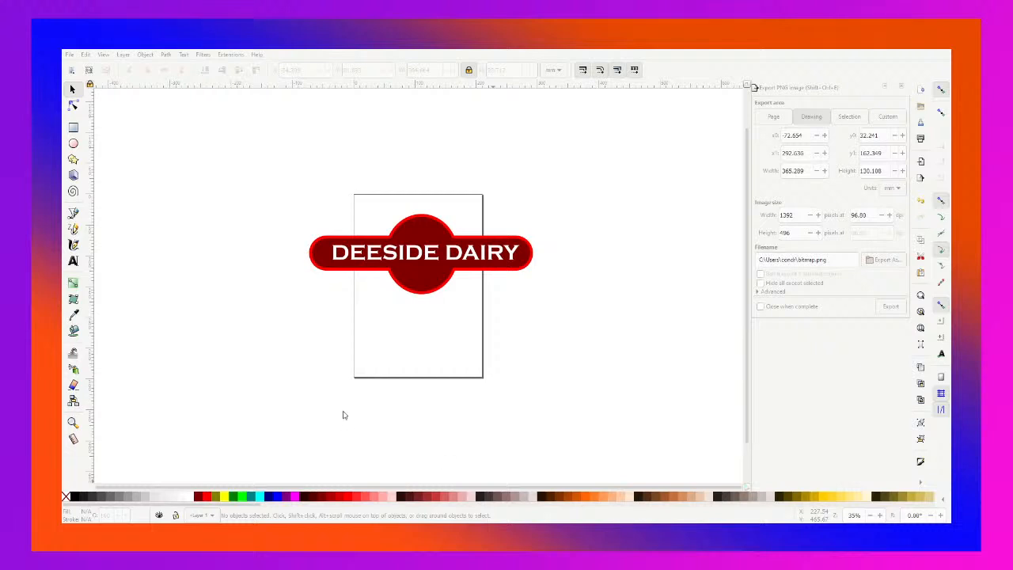
left_click(286, 328)
key("ctrl+v")
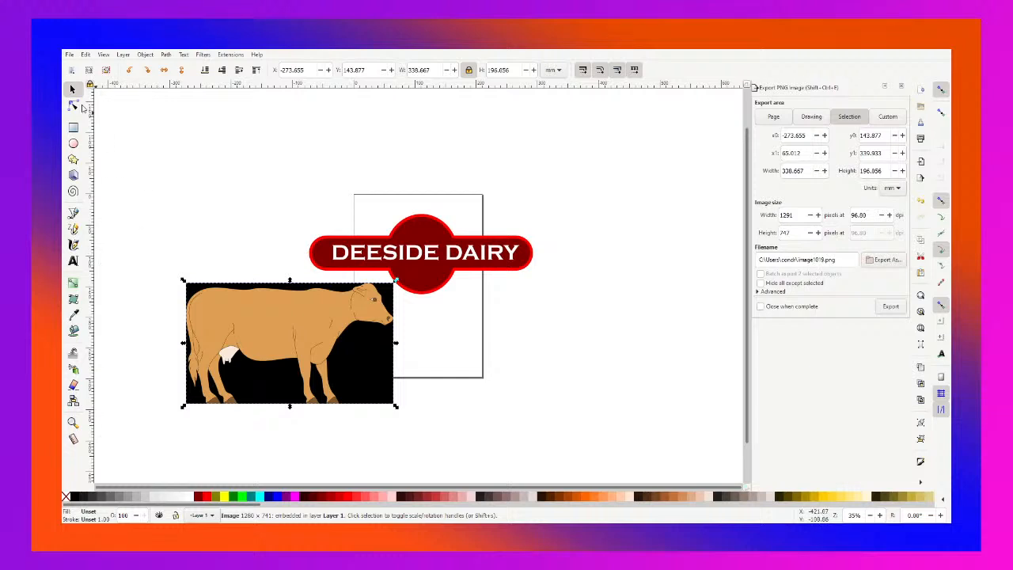
left_click_drag(245, 311, 421, 403)
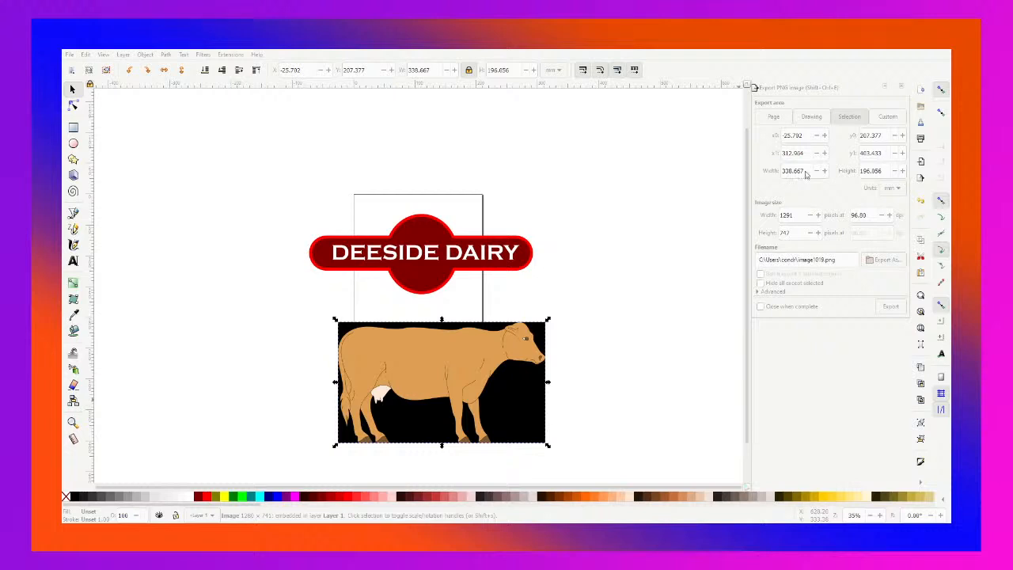
left_click(927, 242)
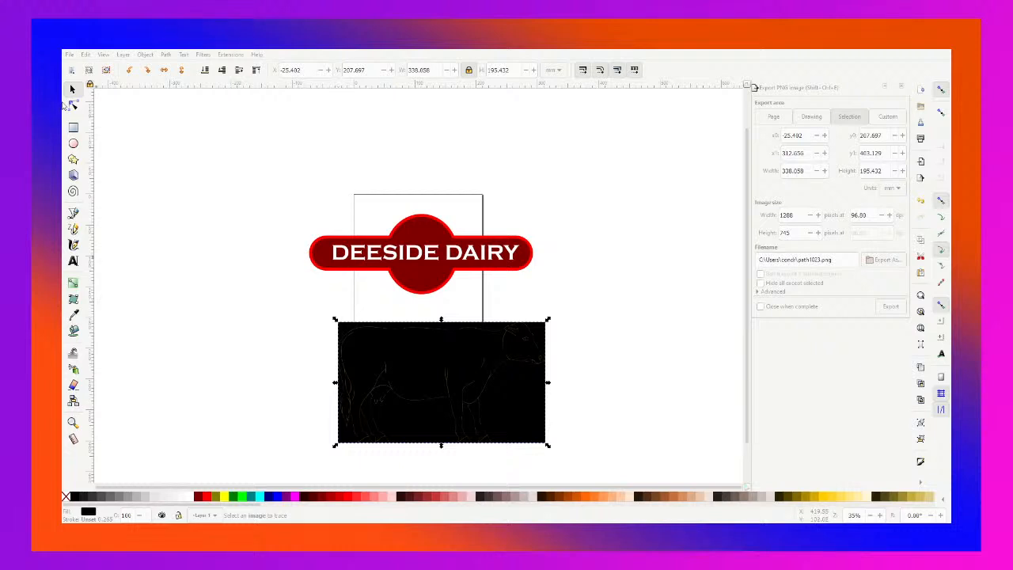
- Try moving the traced cow and the source image apart, and undo the moves
mouse_move(403, 373)
left_mouse_down()
mouse_move(254, 339)
mouse_move(232, 318)
left_mouse_up()
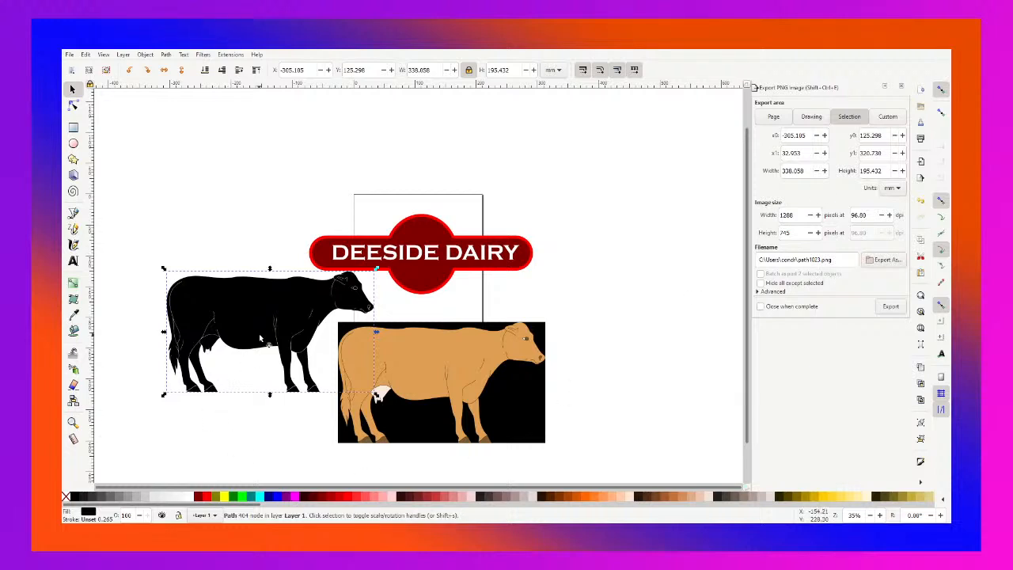
mouse_move(267, 345)
left_mouse_down()
mouse_move(438, 385)
mouse_move(267, 325)
mouse_move(255, 360)
mouse_move(283, 338)
left_mouse_up()
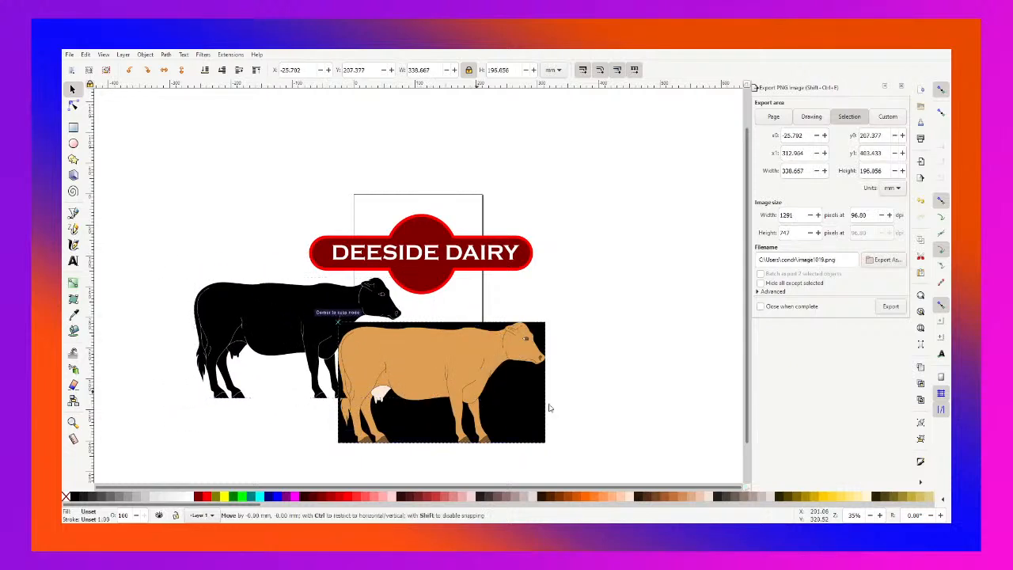
left_click_drag(489, 388, 625, 396)
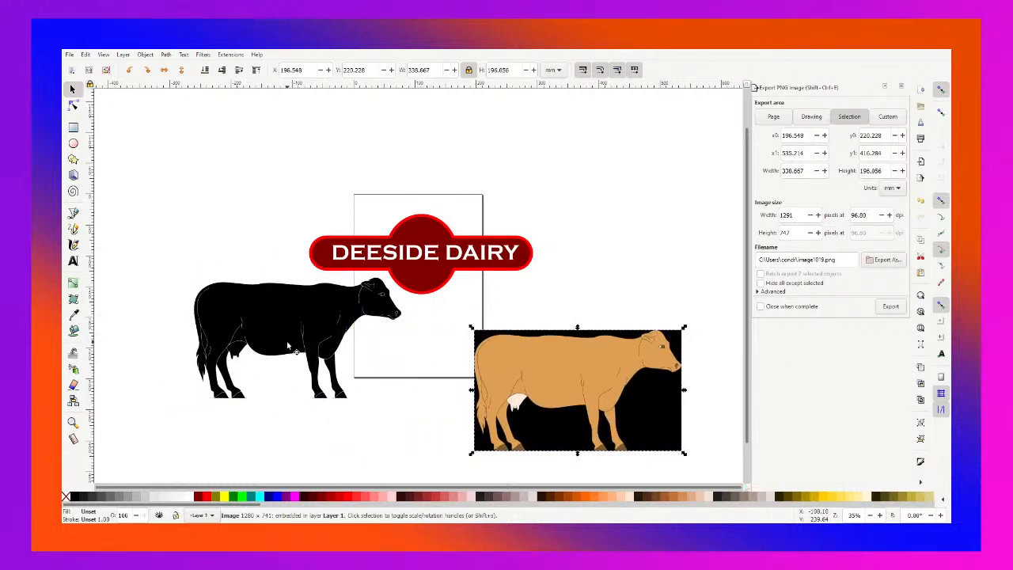
key("ctrl+z")
key("ctrl+z")
key("ctrl+z")
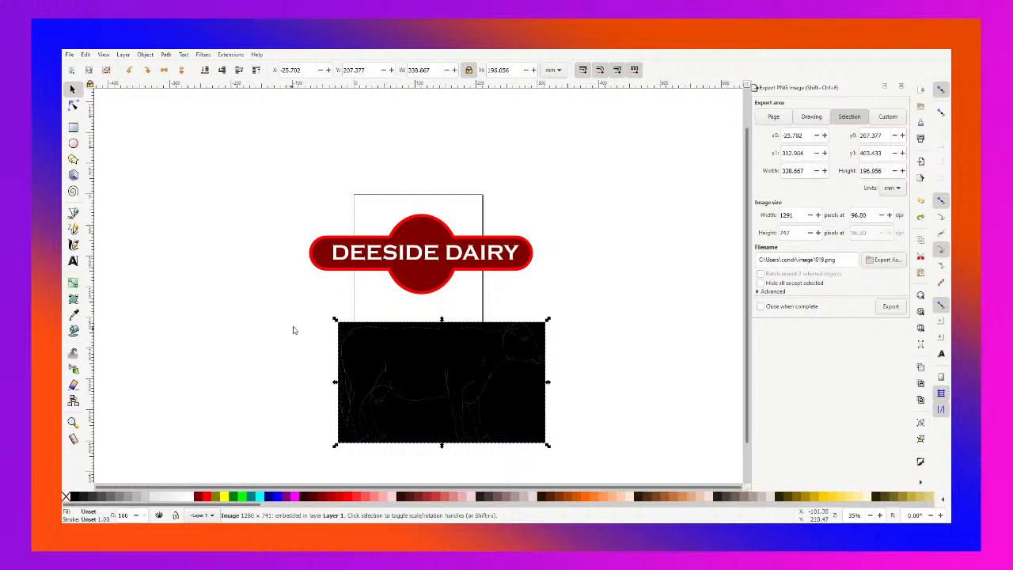
- Separate the traced cow silhouette from the original cow image and delete the original image
left_click_drag(301, 286, 618, 478)
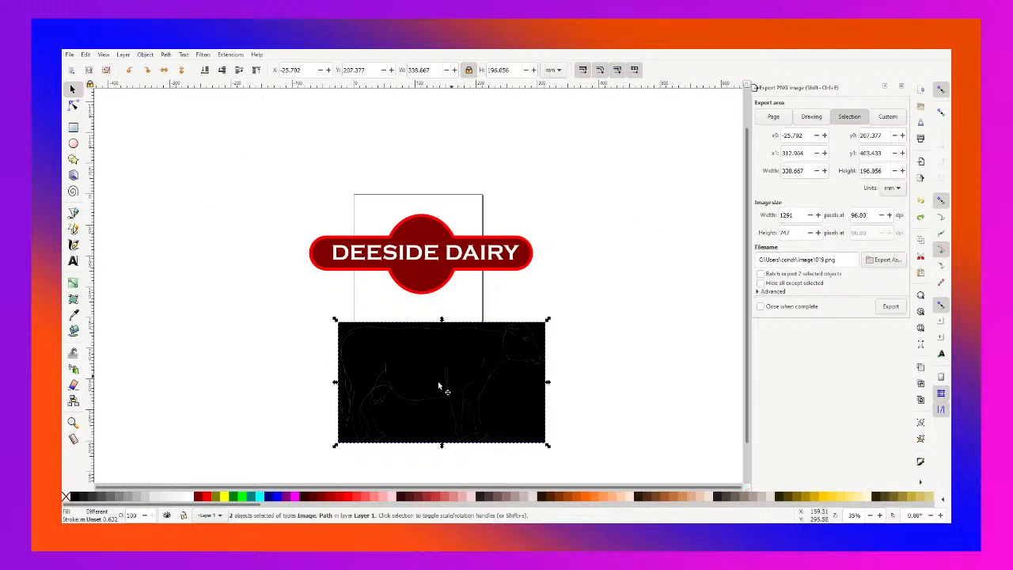
left_click_drag(439, 386, 314, 375)
left_click(546, 429)
left_click(273, 343)
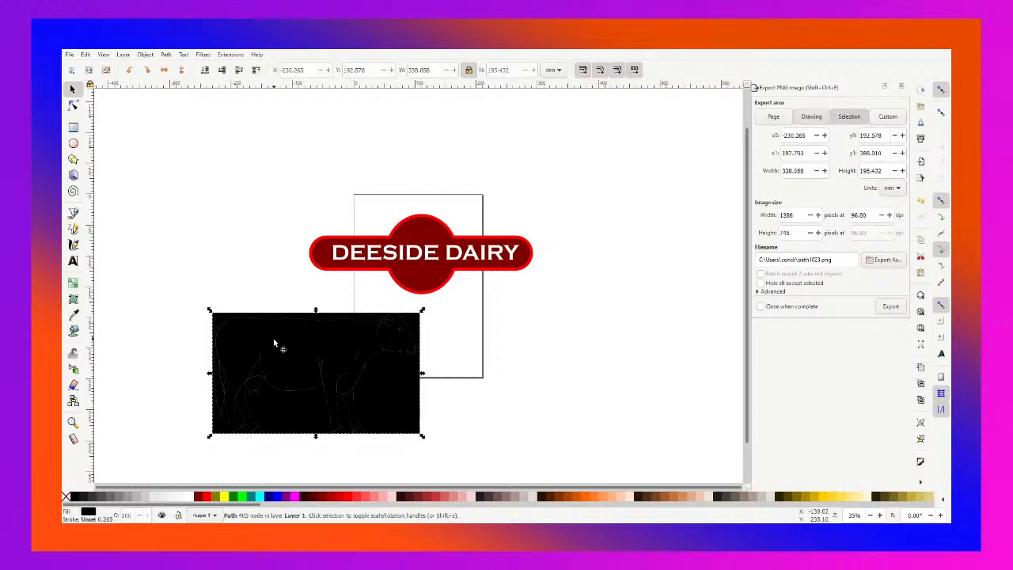
left_click_drag(274, 343, 187, 195)
left_click_drag(322, 418, 581, 440)
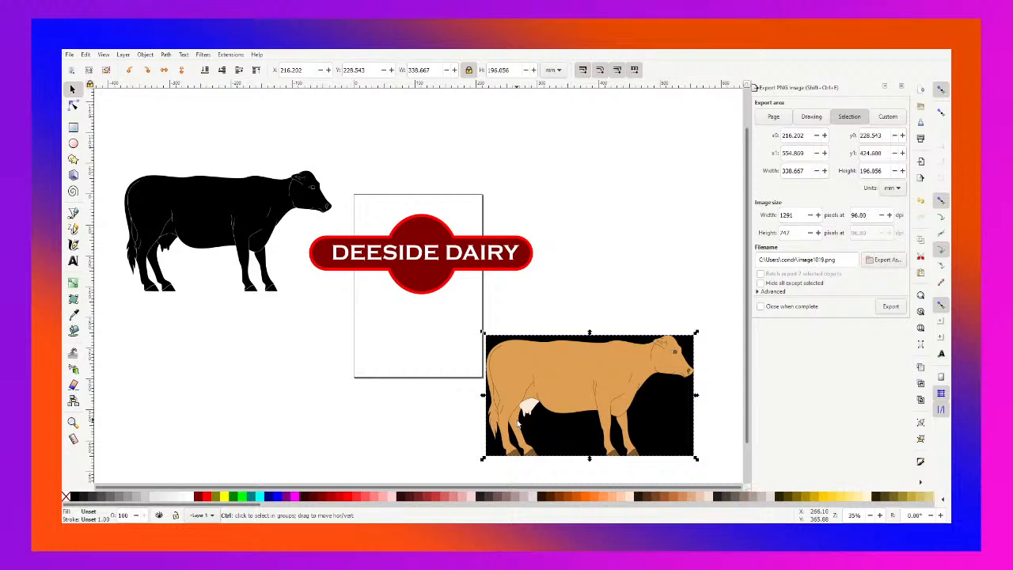
key("Delete")
- Scale the cow silhouette down to about 111 by 64 mm and place it over the badge's circle at about X 56 mm, Y 74 mm
left_click_drag(212, 229, 378, 331)
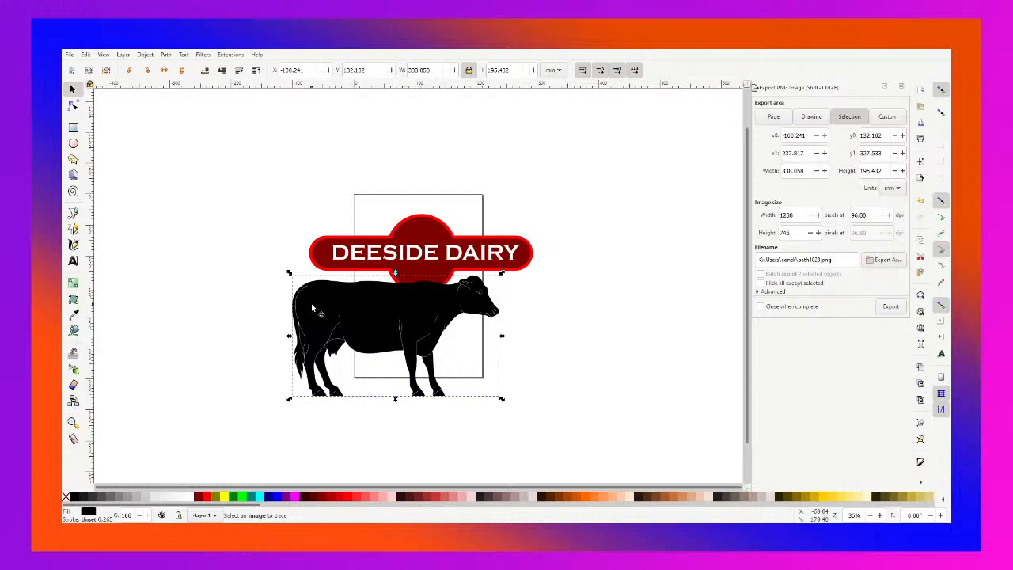
left_click_drag(289, 273, 413, 246)
left_click(388, 326)
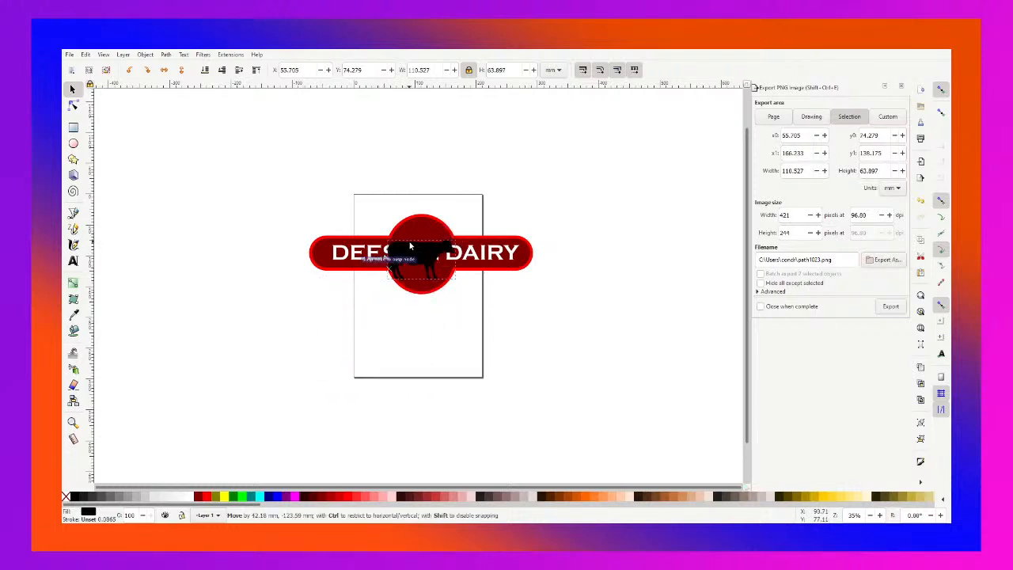
- Stack the cow silhouette between the badge and the lettering, trying a white fill before filling it black
left_click(189, 497)
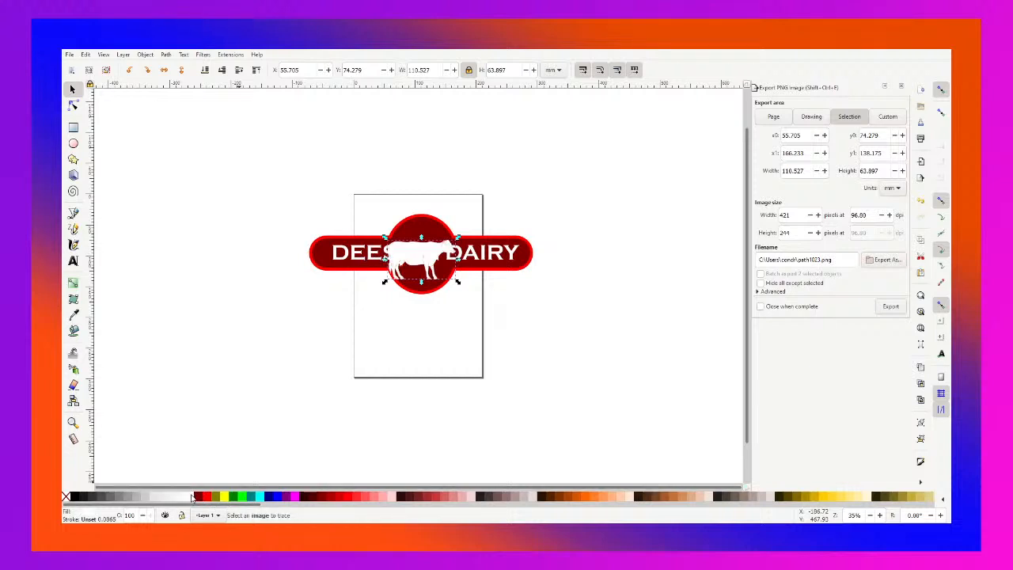
left_click(205, 71)
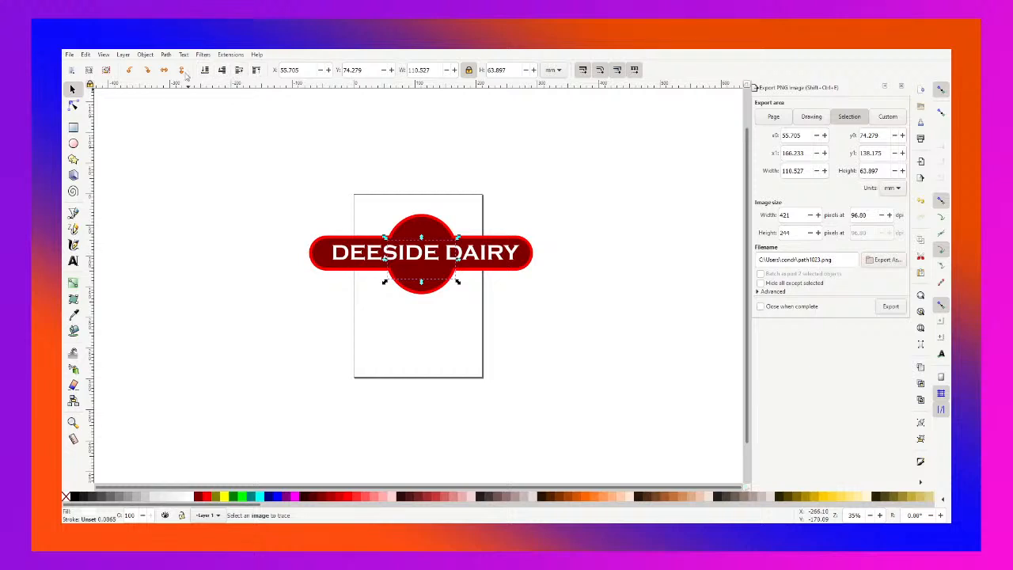
left_click(239, 71)
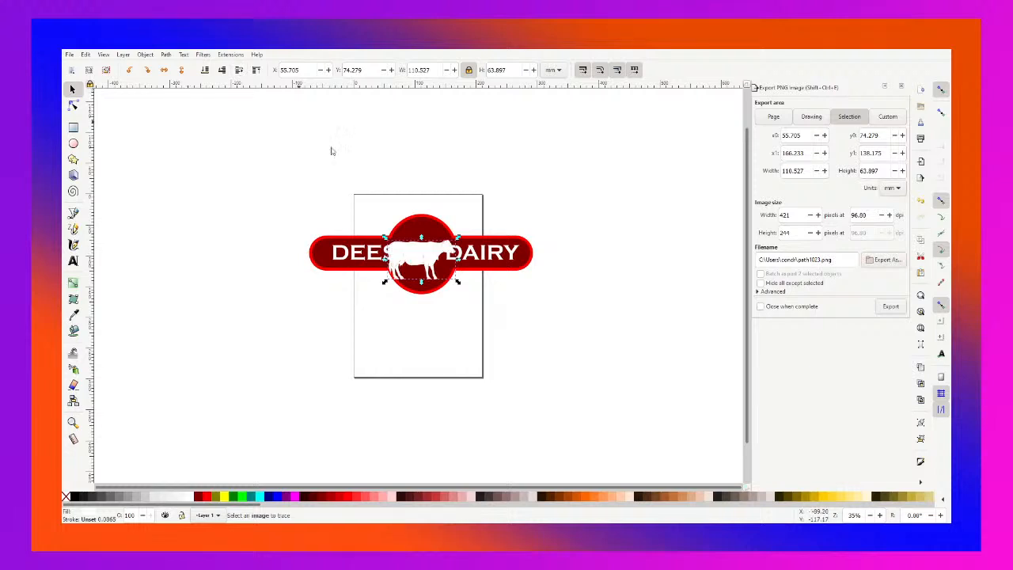
left_click(79, 495)
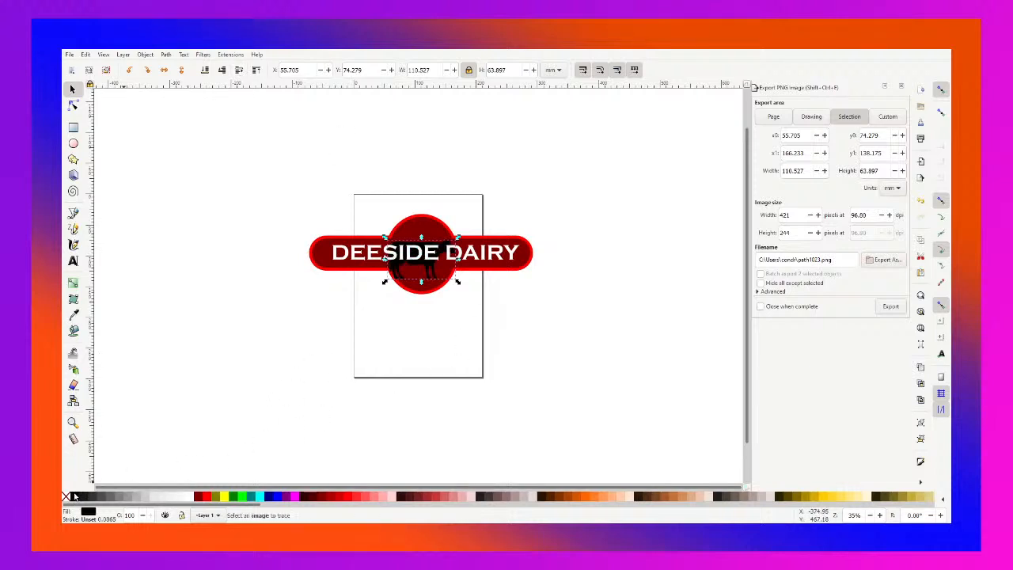
- Reposition the cow silhouette over the badge's circle at about X 59 mm, Y 69 mm
left_click_drag(431, 268, 432, 269)
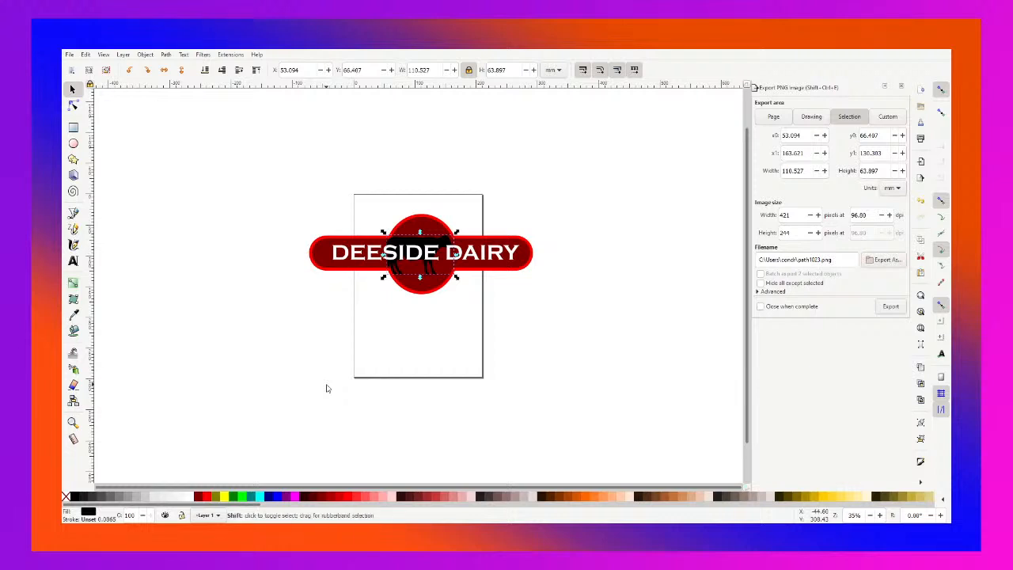
key("plus")
key("plus")
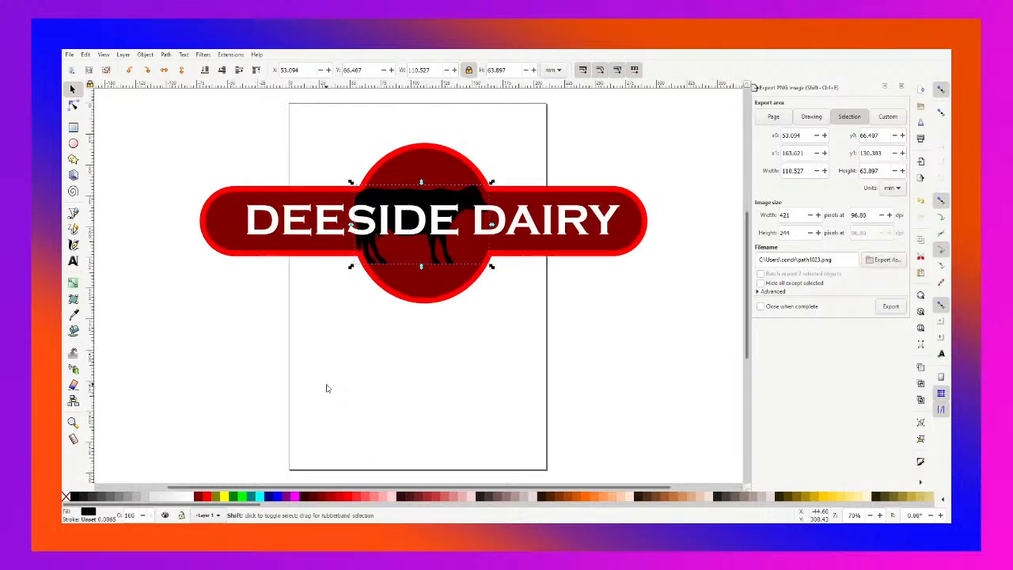
key("plus")
key("plus")
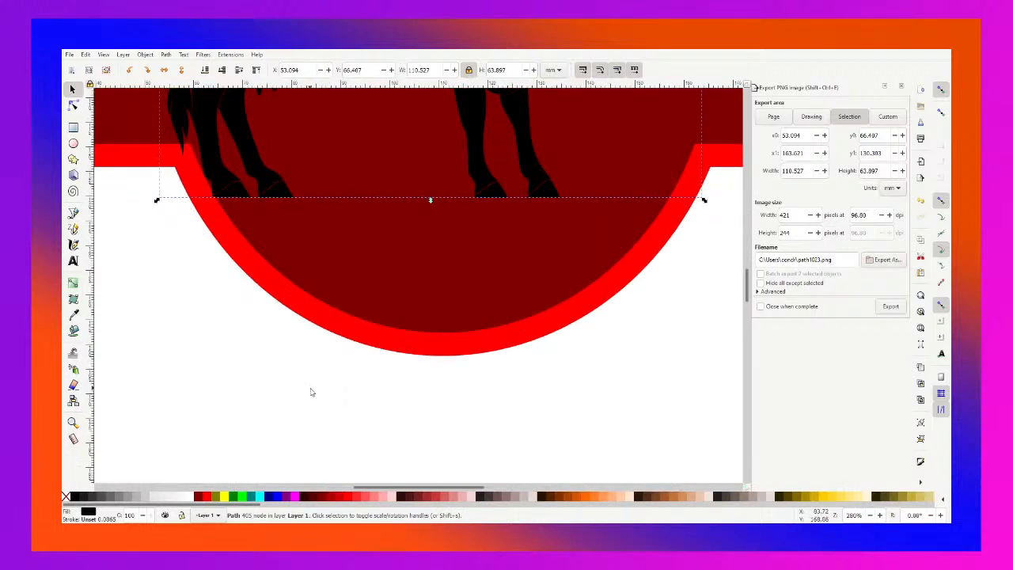
scroll(308, 386, "up", 3)
scroll(309, 386, "up", 5)
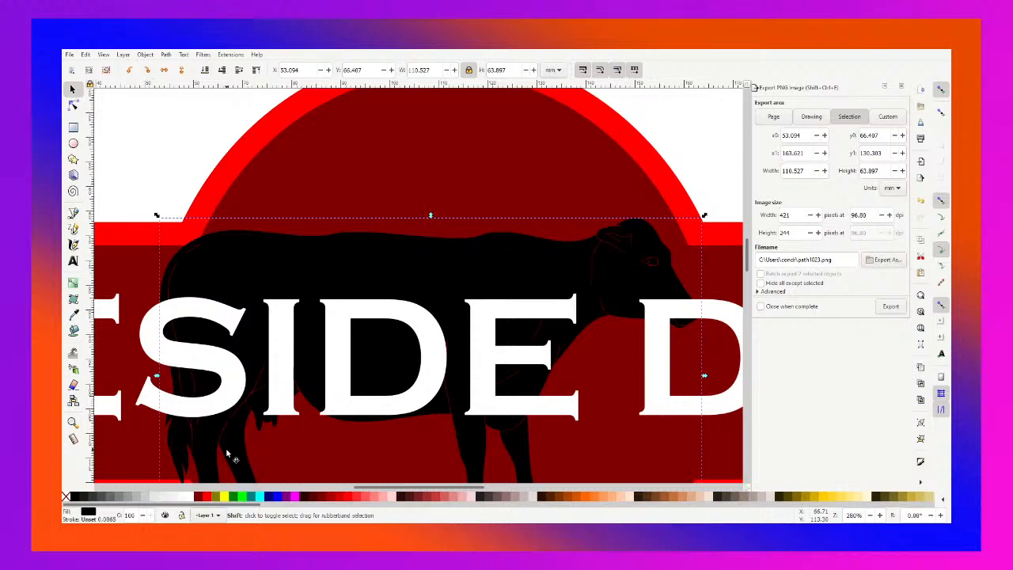
key("minus")
key("minus")
key("minus")
key("plus")
key("minus")
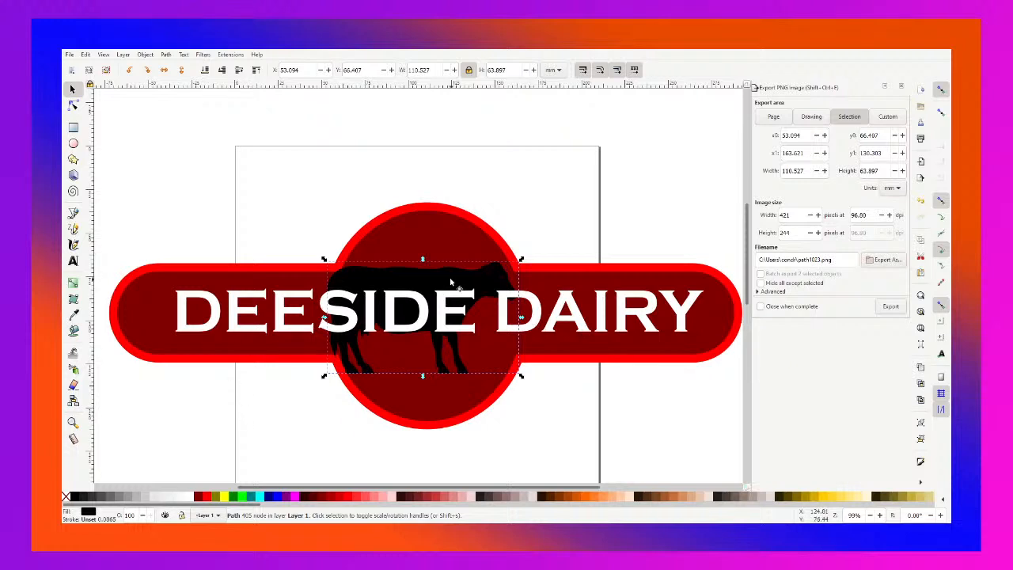
left_click_drag(459, 287, 465, 286)
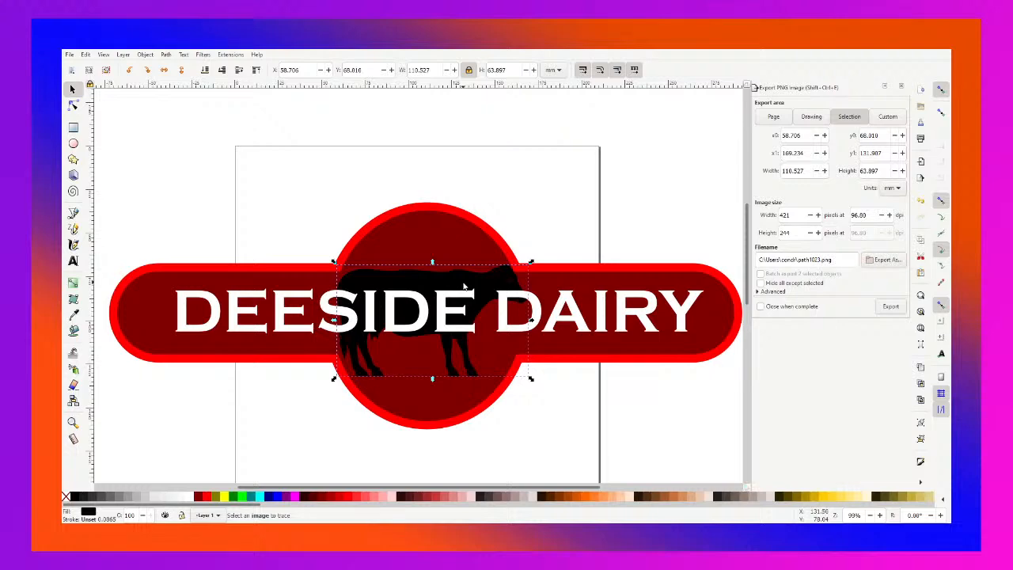
- Examine how the cow, lettering and badge look together at several zoom levels, and clear the selection
scroll(465, 287, "right", 5)
scroll(465, 287, "left", 5)
scroll(464, 288, "down", 5)
scroll(463, 289, "up", 5)
scroll(464, 289, "down", 2)
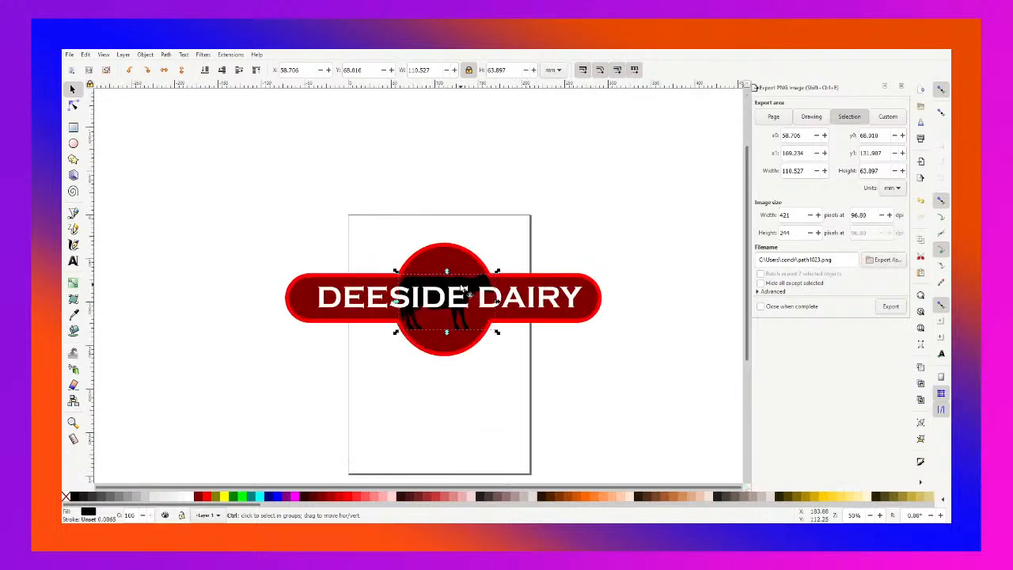
scroll(465, 289, "up", 2)
scroll(465, 289, "down", 2)
scroll(467, 291, "down", 2)
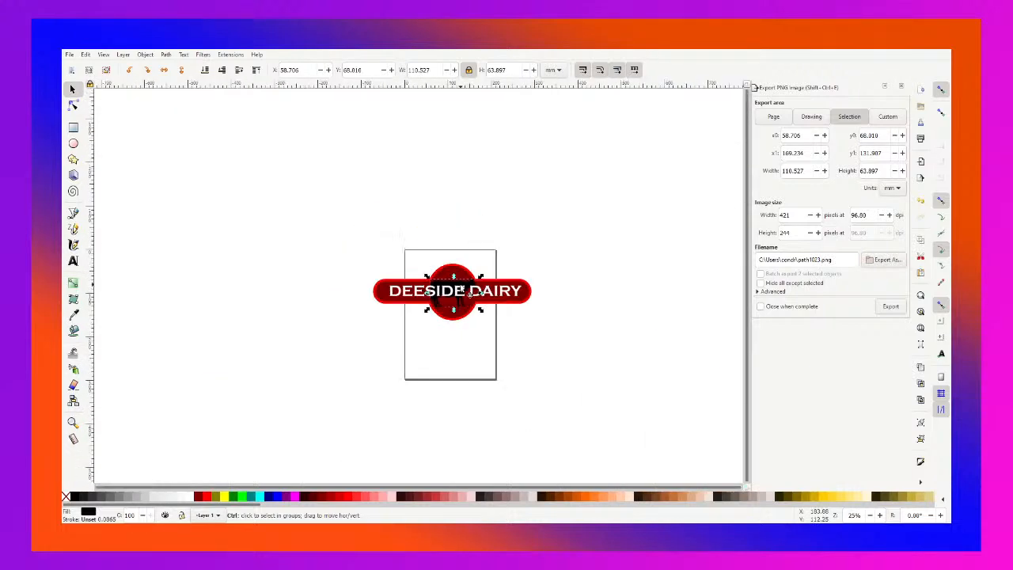
scroll(462, 286, "up", 4)
scroll(462, 286, "down", 2)
scroll(461, 286, "up", 1)
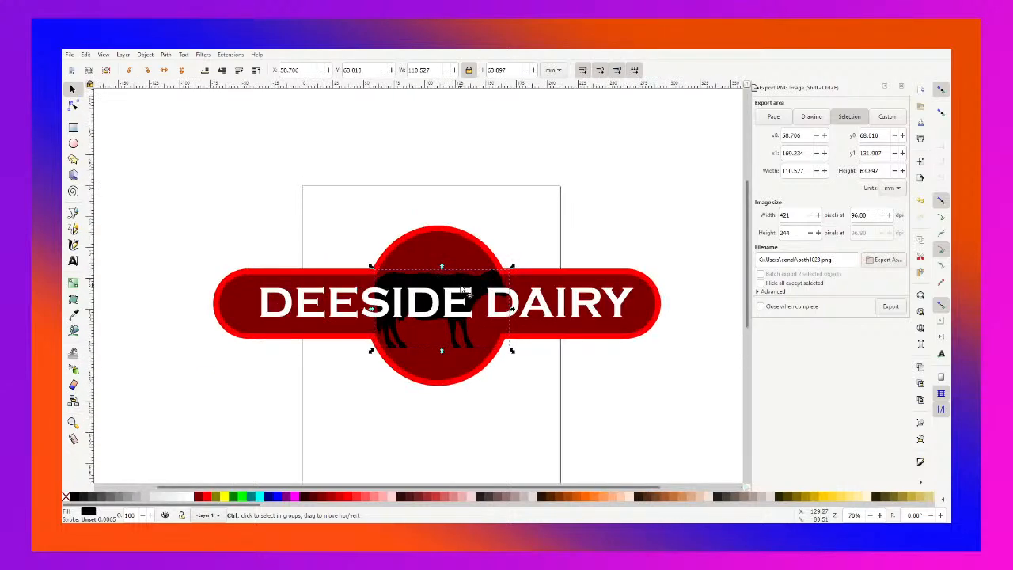
scroll(463, 290, "down", 3)
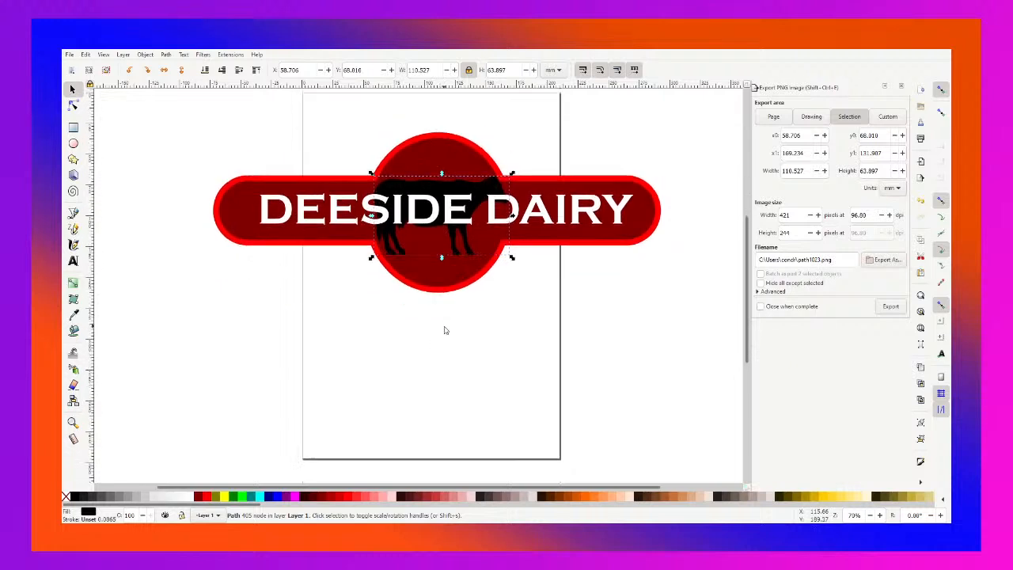
left_click(109, 107)
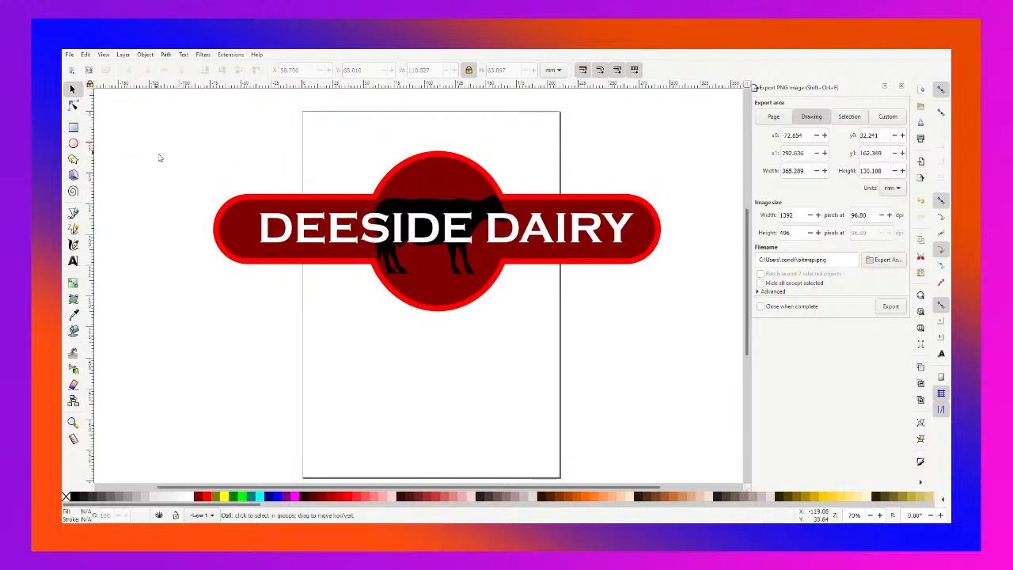
- Nudge the DEESIDE DAIRY lettering left along the badge to about X -40 mm
scroll(161, 162, "down", 2)
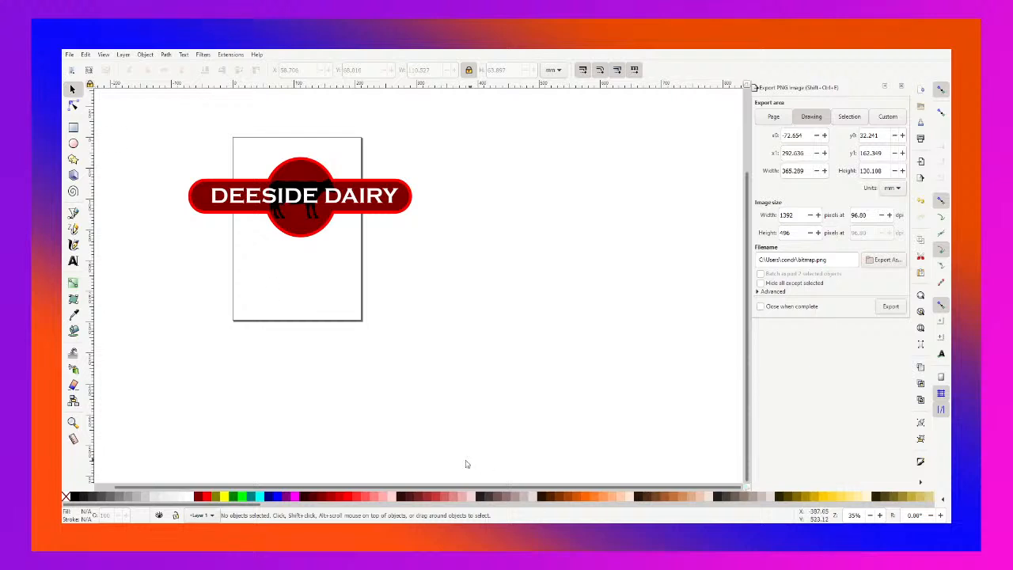
left_click_drag(379, 488, 342, 488)
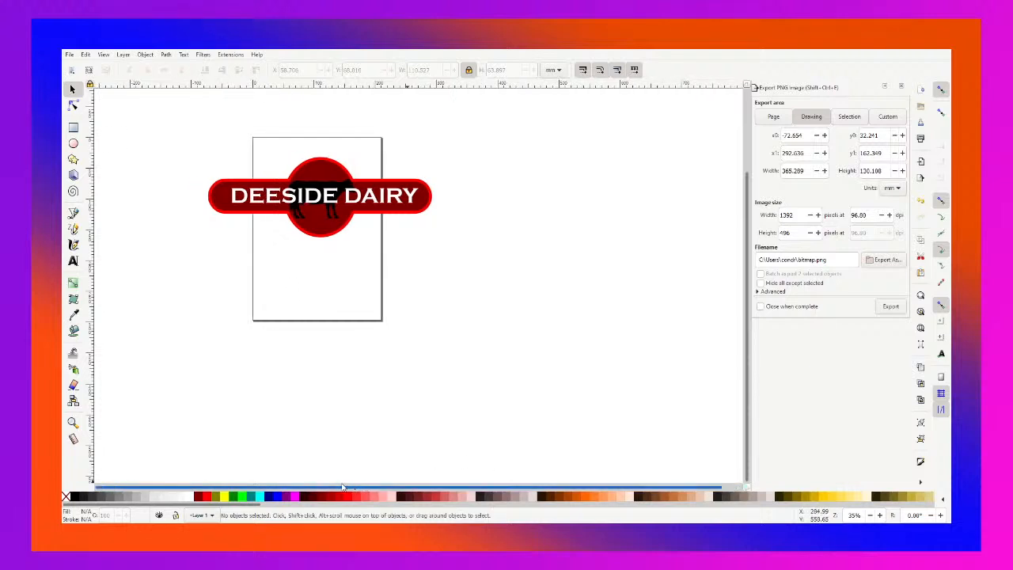
scroll(380, 388, "up", 2)
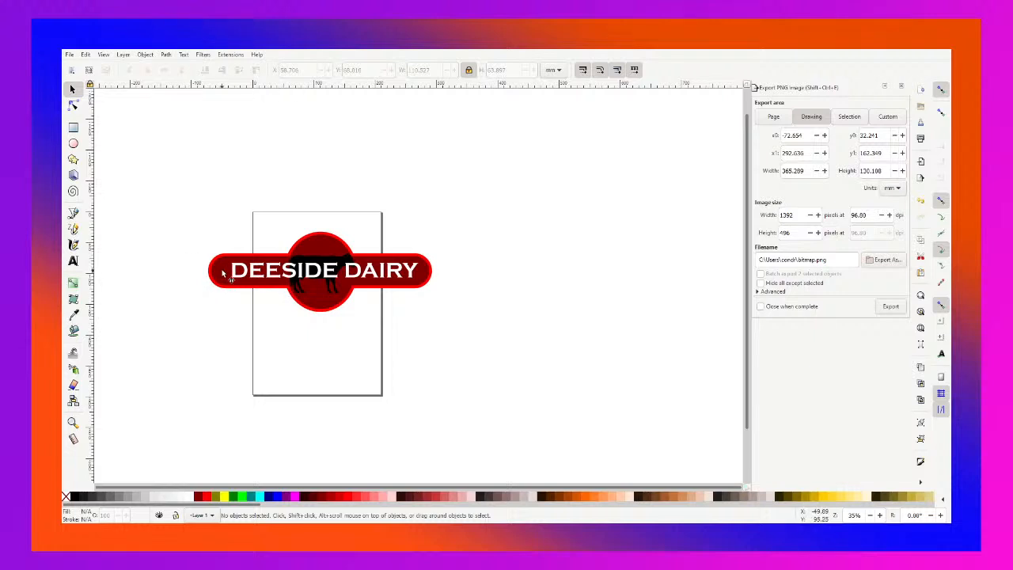
left_click(262, 274)
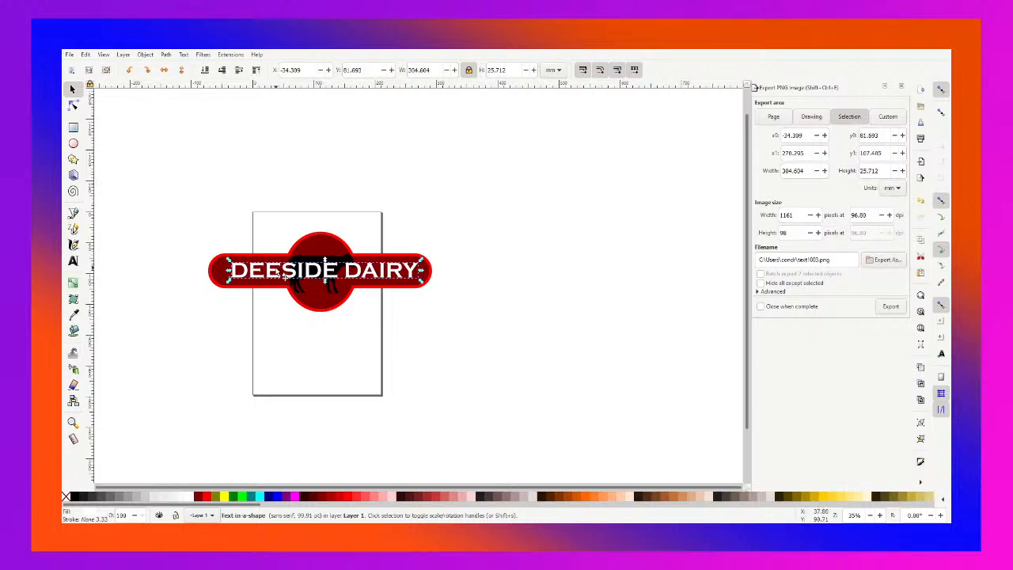
key("Left")
key("Left")
key("Left")
key("Left")
key("Left")
key("Left")
key("Left")
key("Left")
key("Left")
key("Left")
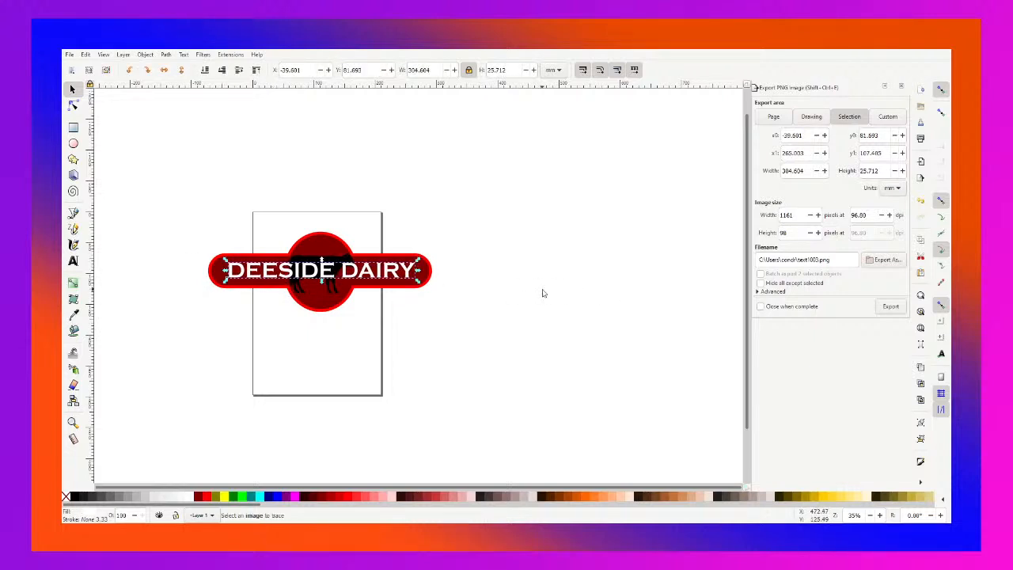
left_click(543, 294)
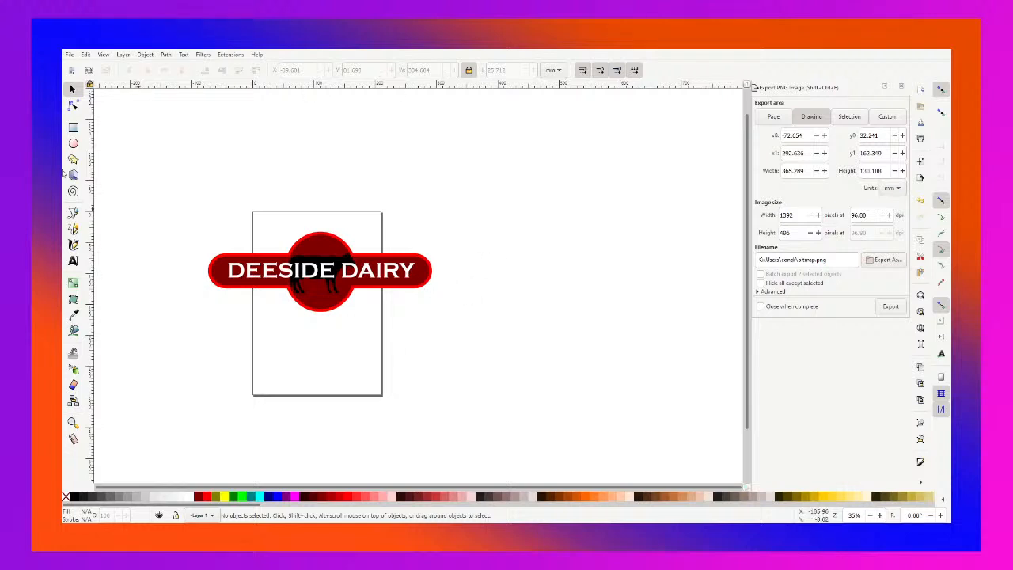
- Scale the whole logo down to about 206 by 73 mm and place it within the page at about X 4 mm, Y 45 mm
left_click_drag(147, 178, 478, 417)
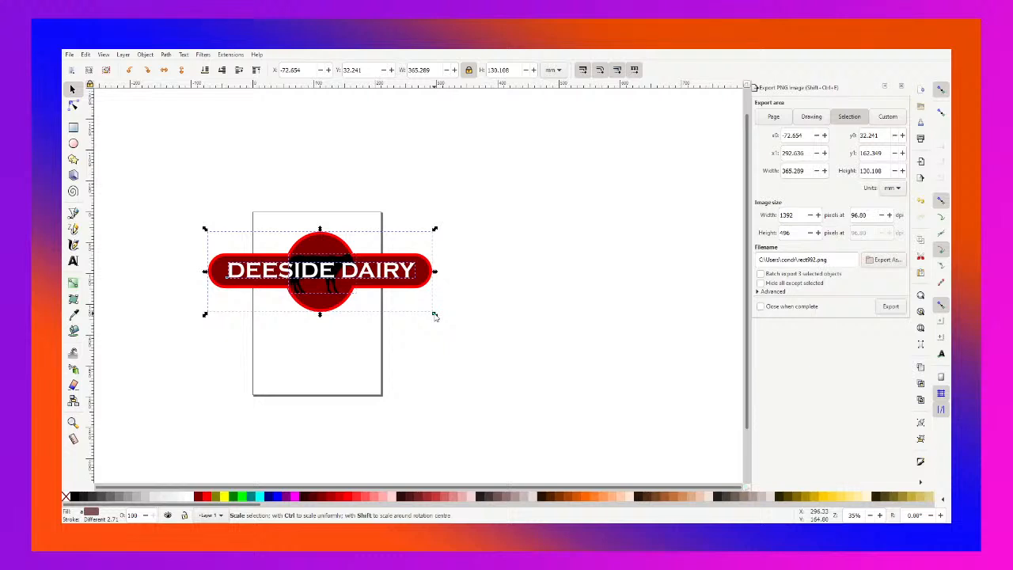
left_click_drag(435, 315, 376, 279)
mouse_move(316, 264)
left_mouse_down()
mouse_move(362, 293)
mouse_move(363, 271)
left_mouse_up()
left_click(362, 271)
left_click(424, 263)
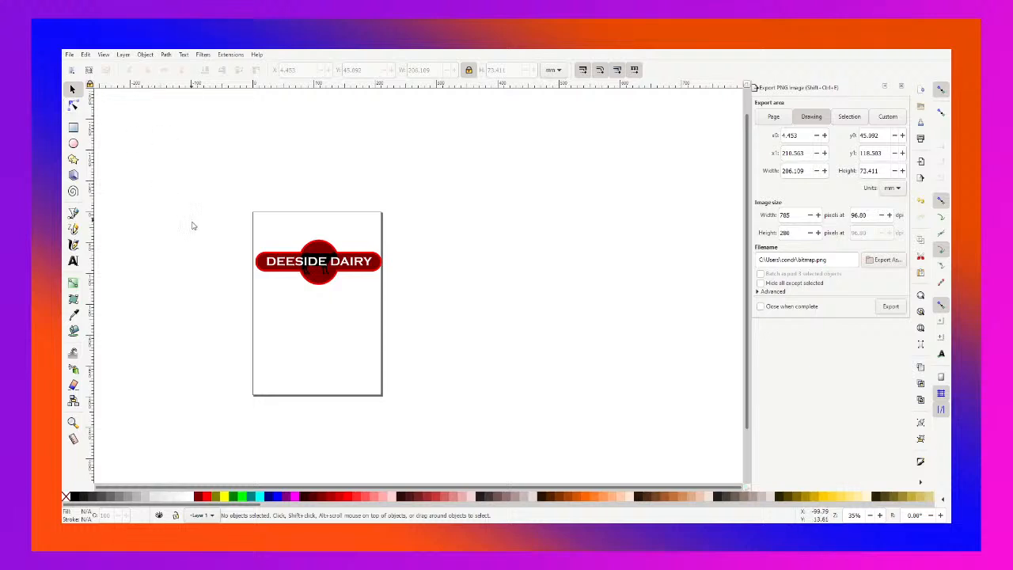
- Shift all three logo objects together to about X 2 mm, Y 45 mm on the page
scroll(234, 419, "left", 2)
scroll(235, 389, "up", 3)
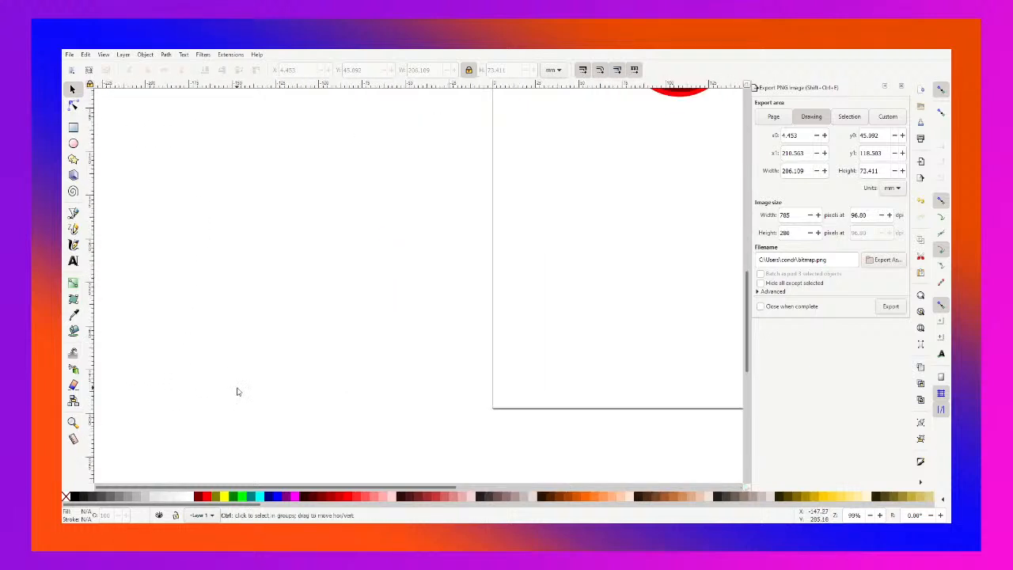
left_click_drag(307, 487, 510, 486)
scroll(416, 413, "up", 3)
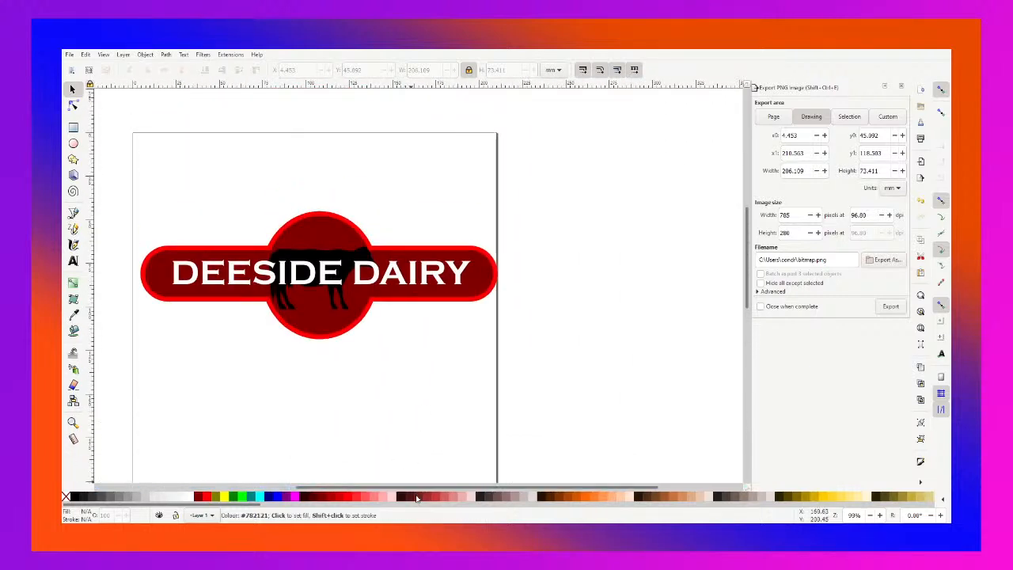
left_click_drag(418, 491, 358, 491)
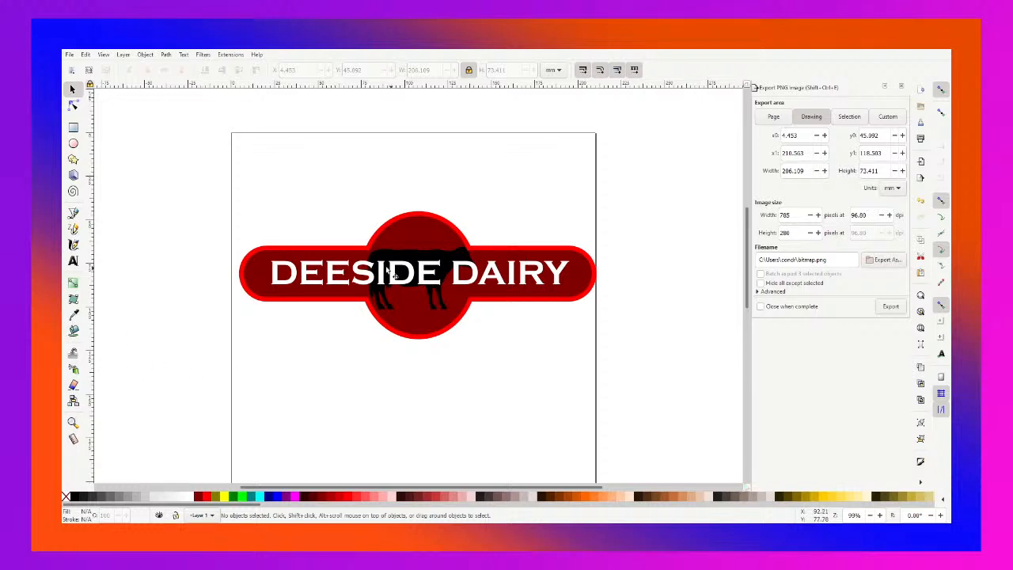
left_click_drag(169, 147, 636, 364)
left_click(684, 320)
left_click_drag(165, 138, 666, 390)
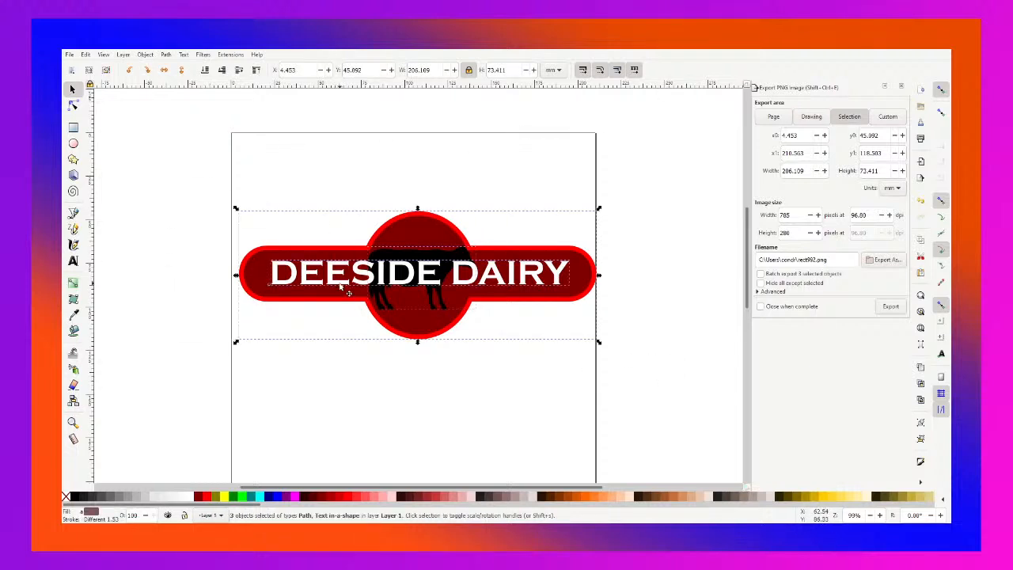
left_click_drag(344, 293, 335, 286)
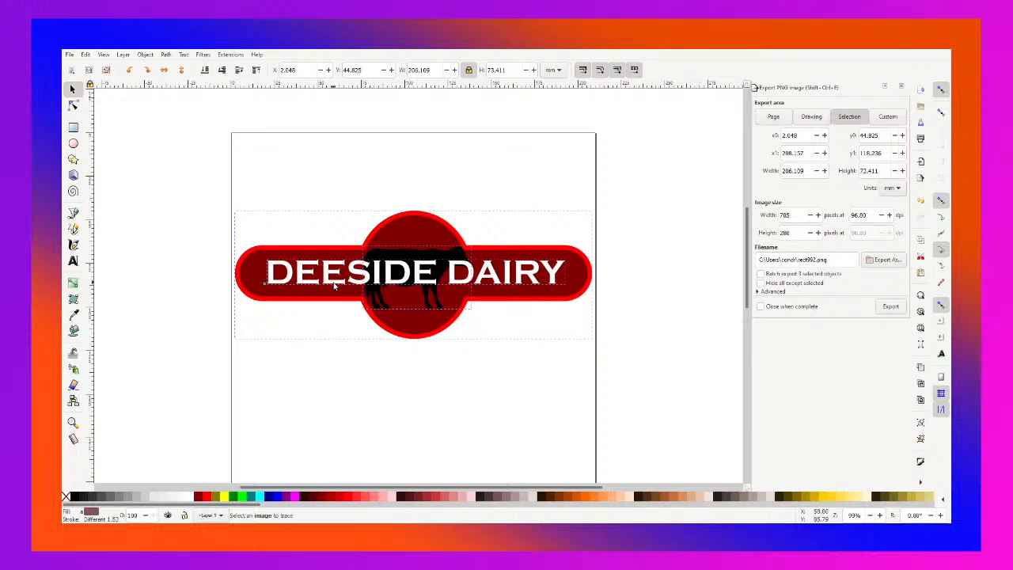
left_click(694, 249)
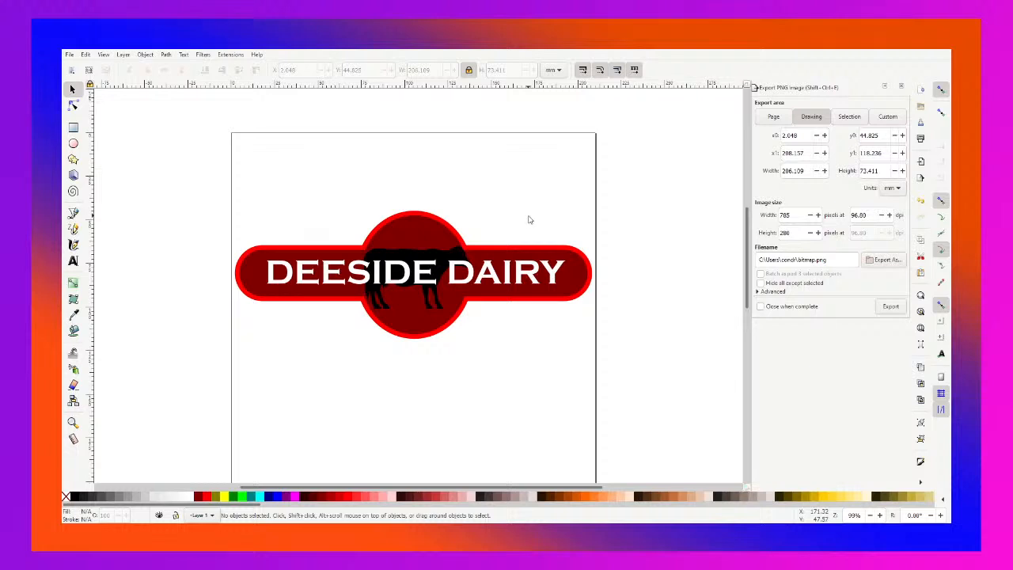
- Outline the DEESIDE DAIRY lettering with a black stroke and set the stroke width to 0.879 mm
left_click(514, 281)
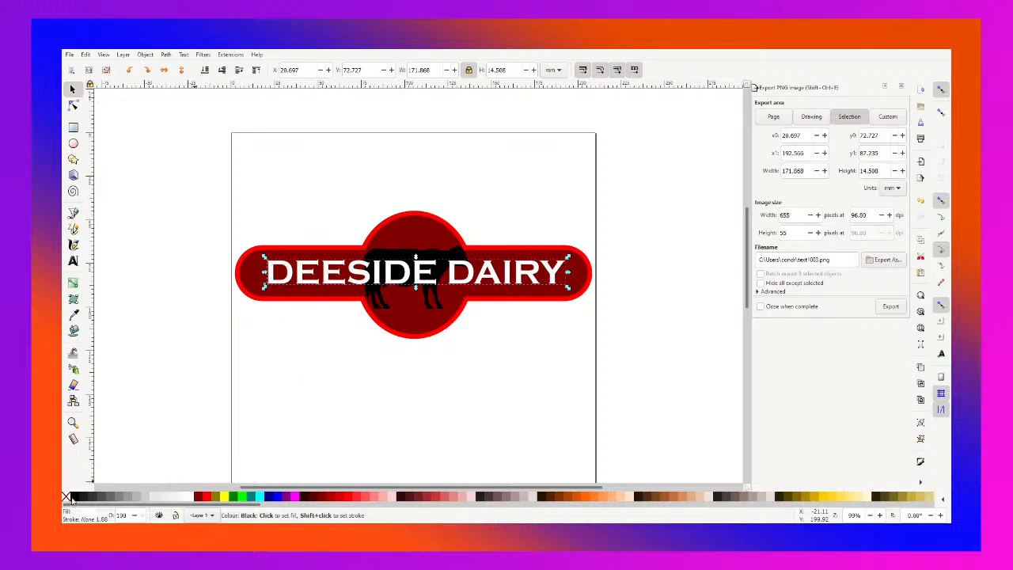
left_click(108, 457)
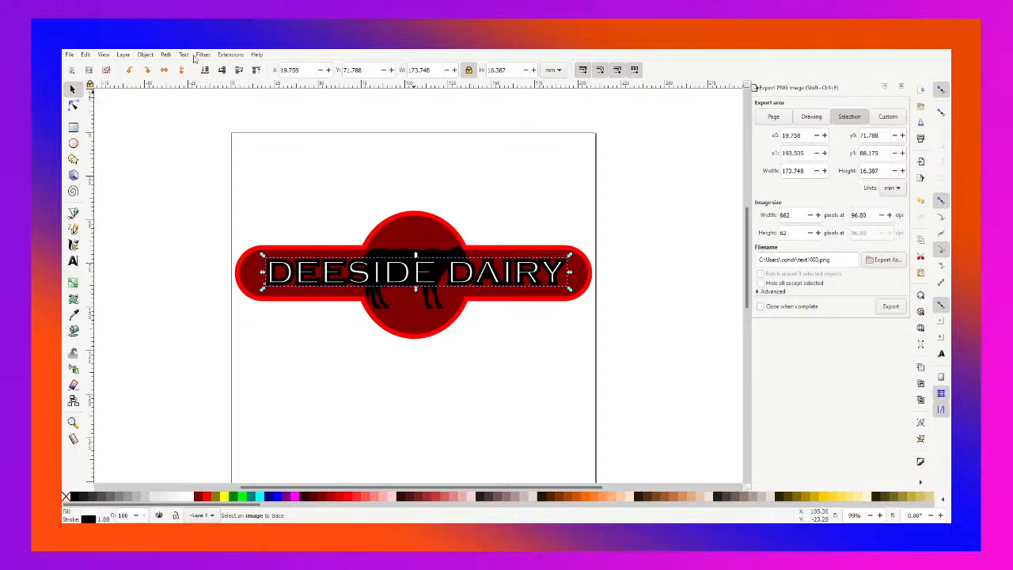
left_click(146, 55)
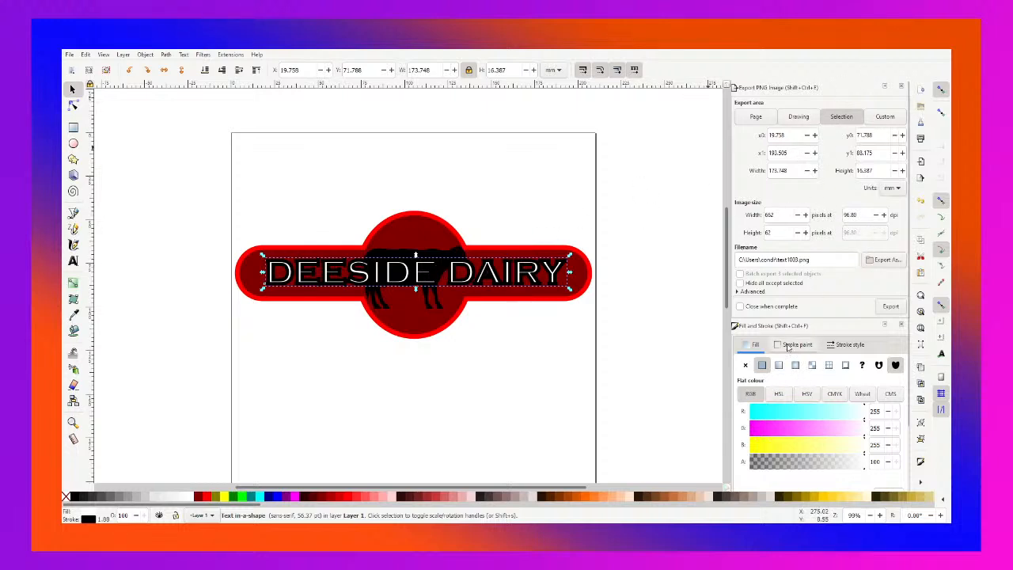
scroll(790, 348, "down", 2)
left_click(794, 270)
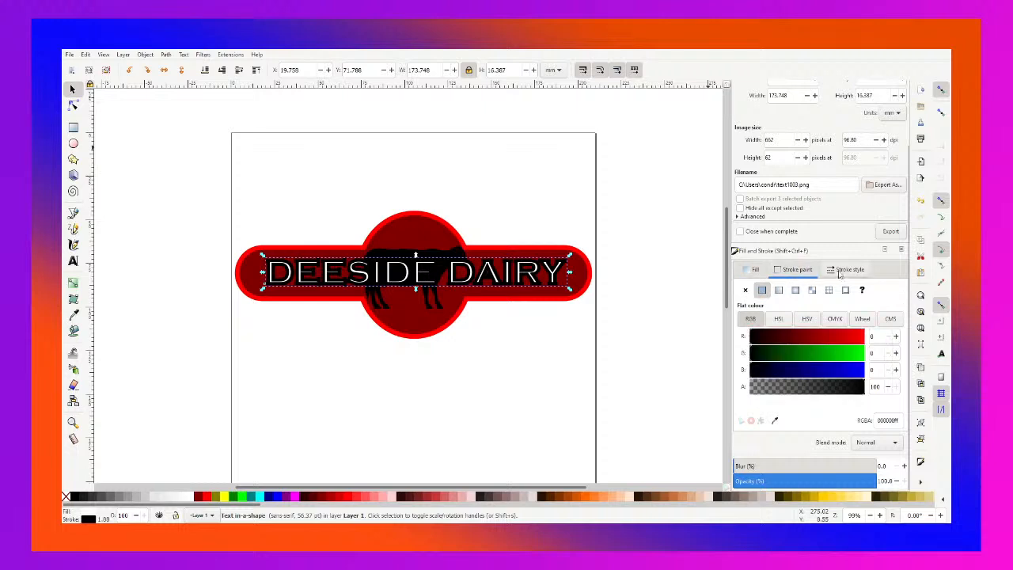
left_click(847, 270)
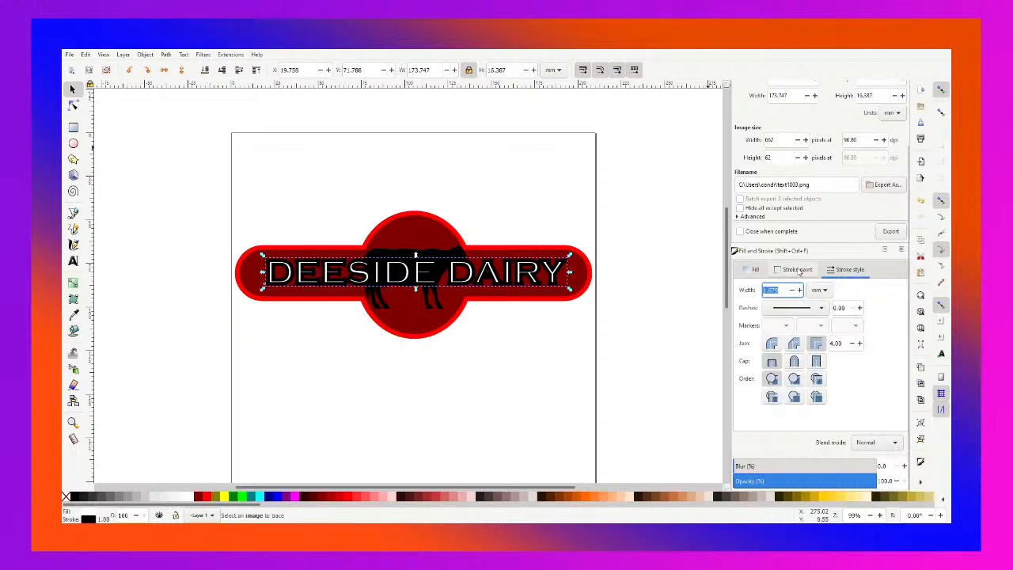
left_click(797, 270)
left_click(847, 270)
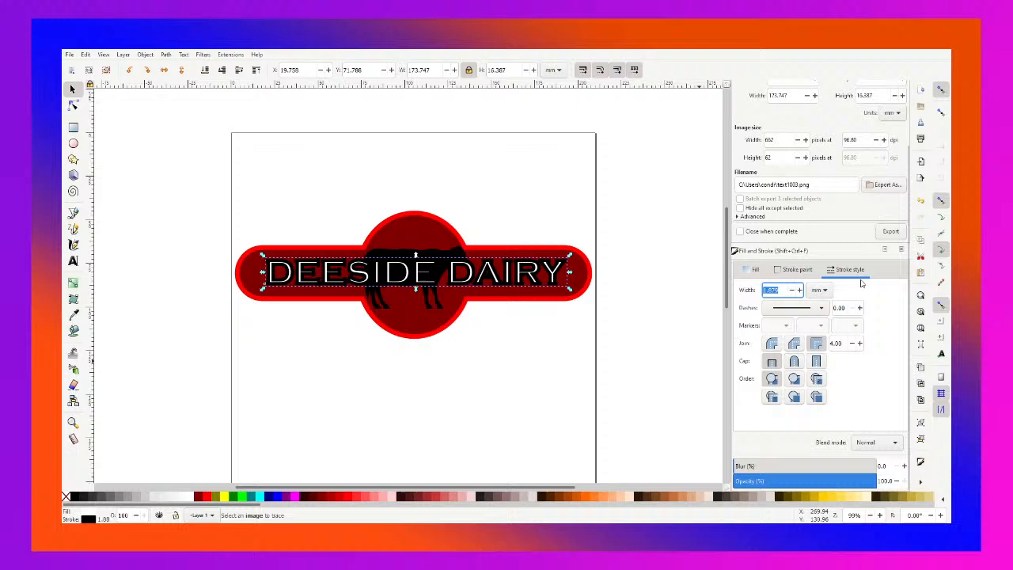
left_click(793, 291)
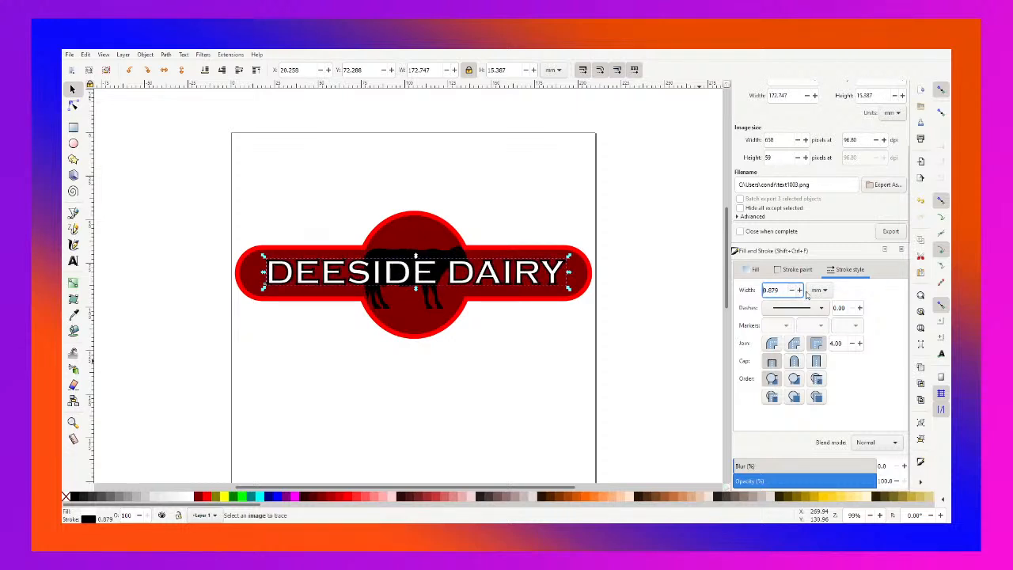
left_click(194, 160)
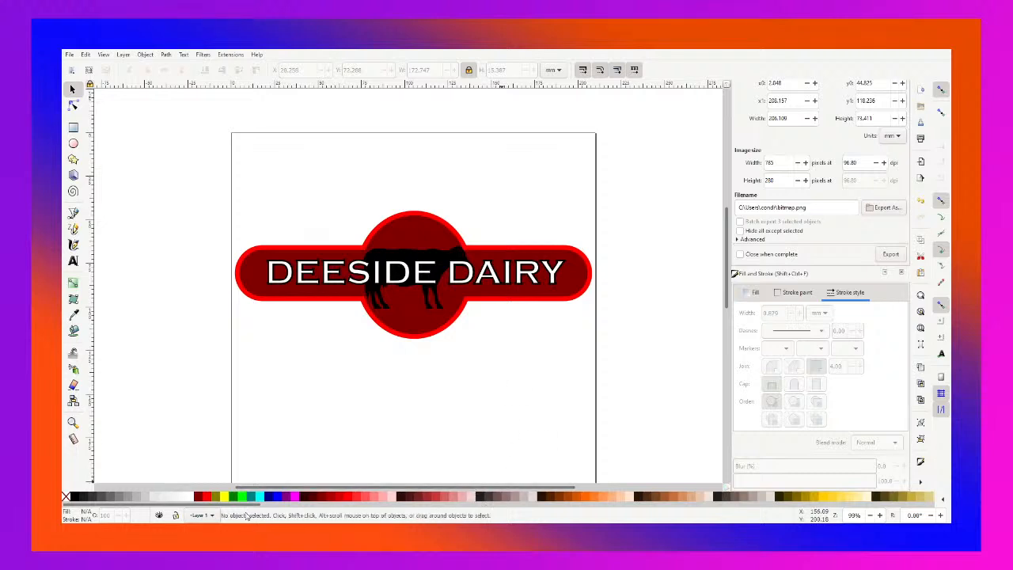
- Look through the full range of swatches in the colour palette and return to its start
left_click_drag(250, 505, 930, 505)
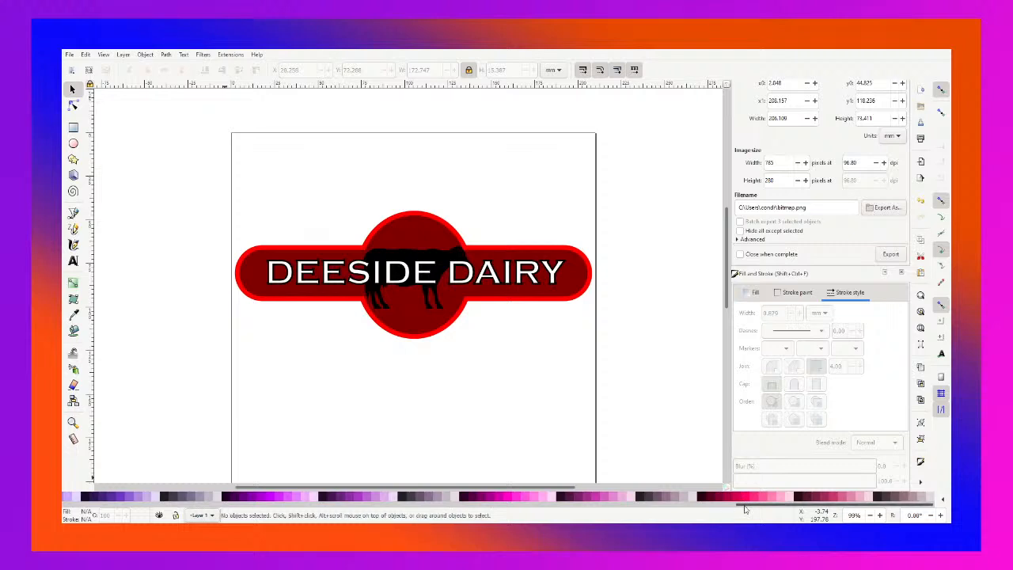
left_click_drag(744, 504, 71, 505)
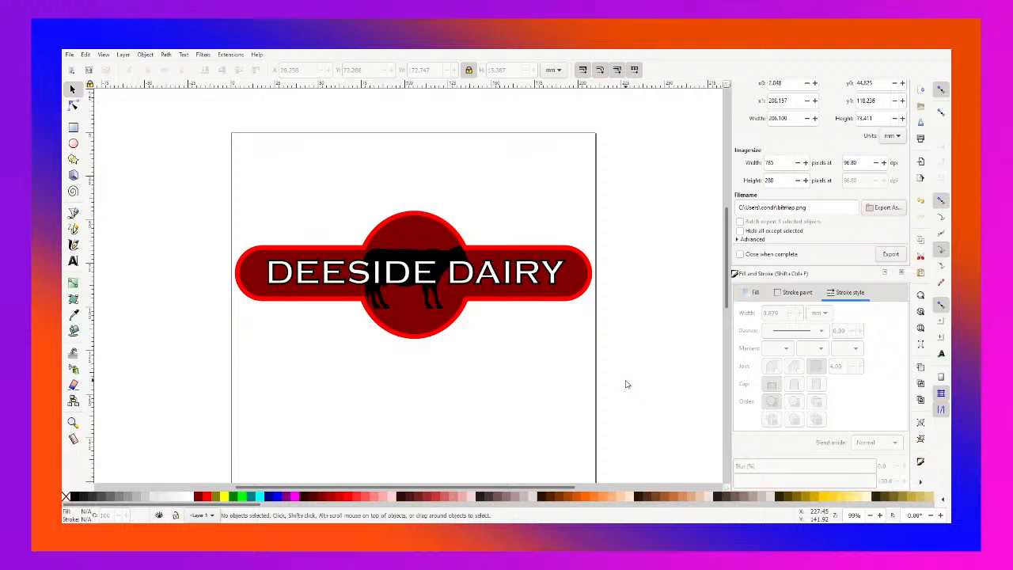
- Try shifting the cow silhouette slightly within the badge, cancel the move and clear the selection
left_click(427, 258)
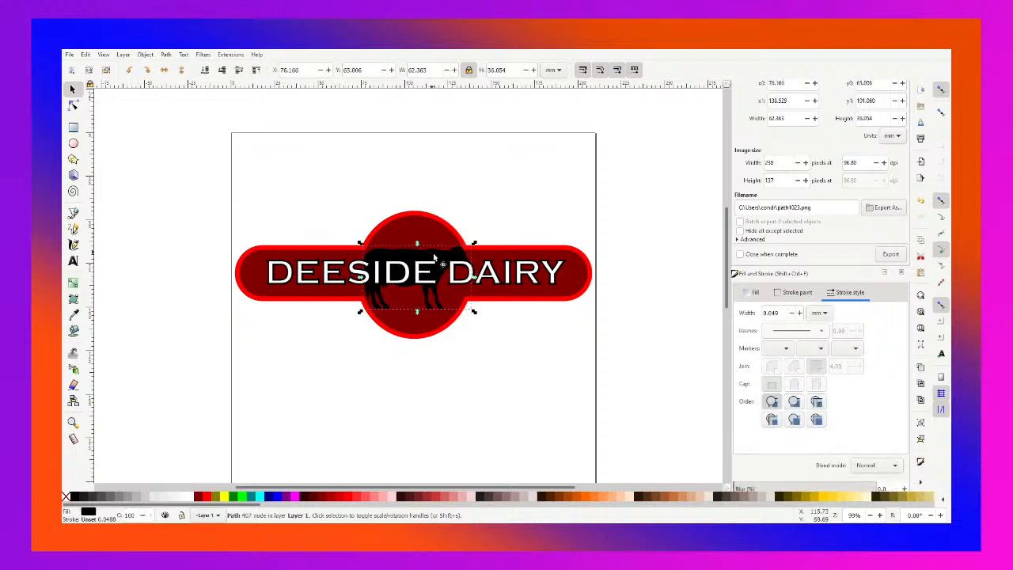
left_click_drag(437, 258, 433, 260)
key("Escape")
left_click(650, 250)
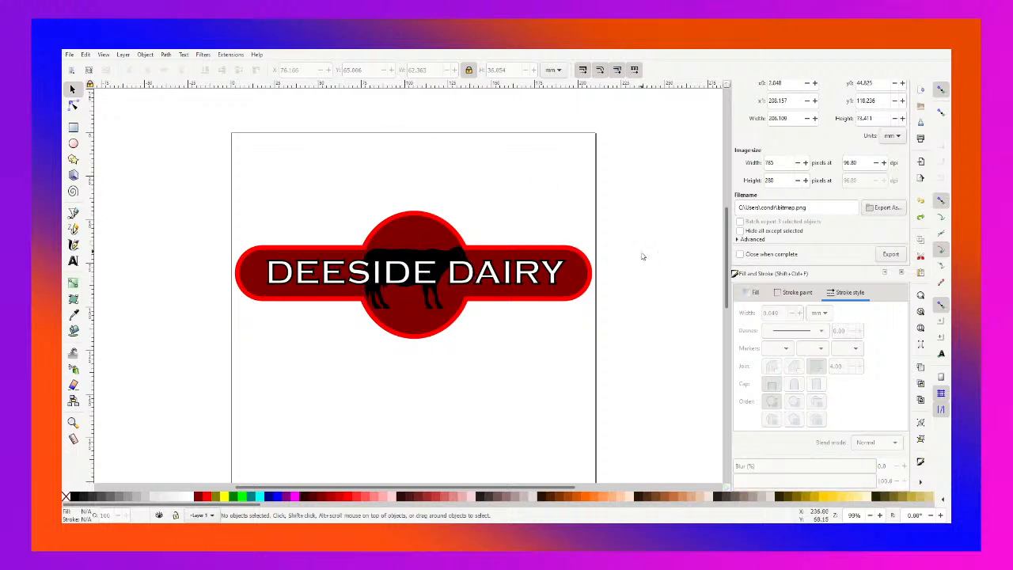